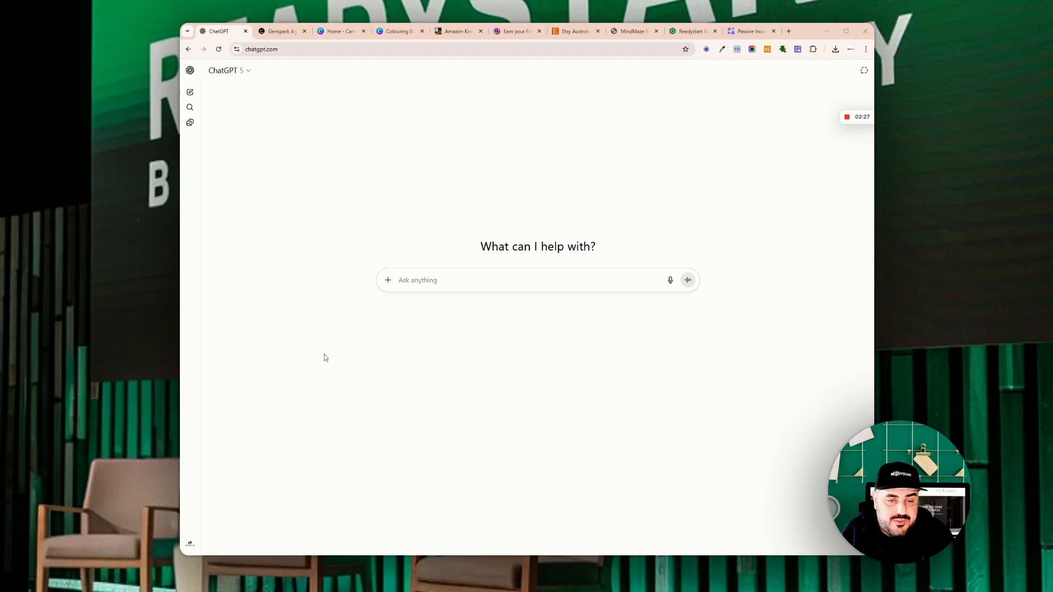
# - Send a prompt about creating calming colouring books for kids and adults with learning disabilities, with covers, a 'this book is for' page and a reader message
pyautogui.moveTo(847, 117)
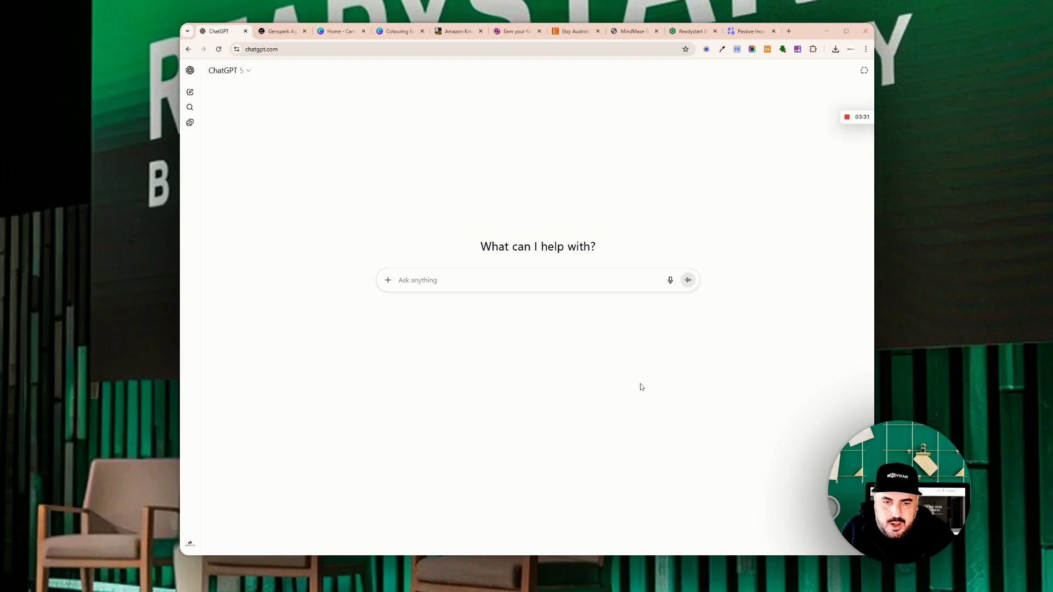
pyautogui.click(557, 281)
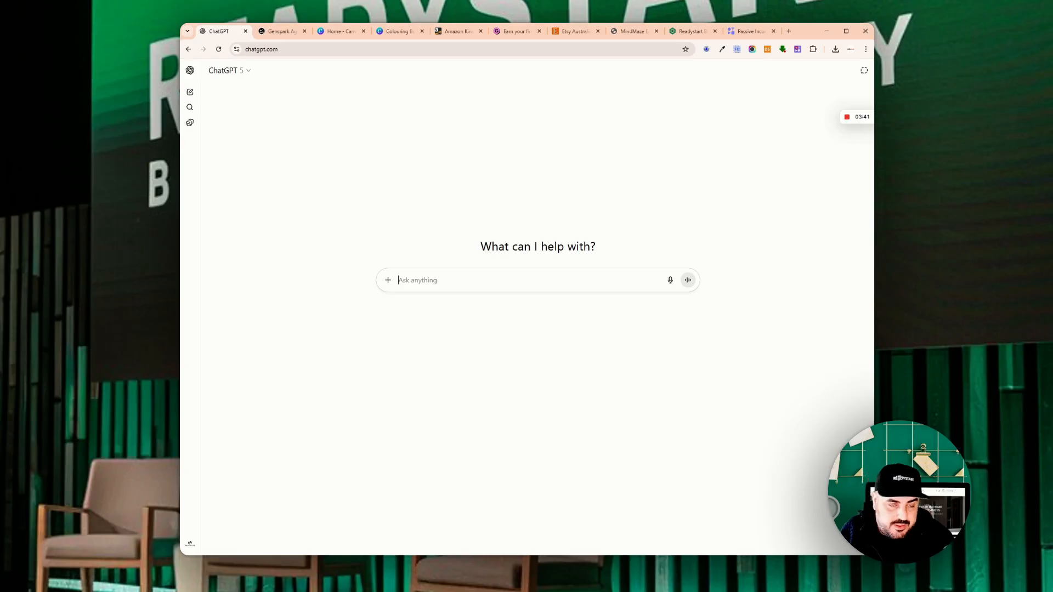
pyautogui.click(211, 75)
pyautogui.click(212, 75)
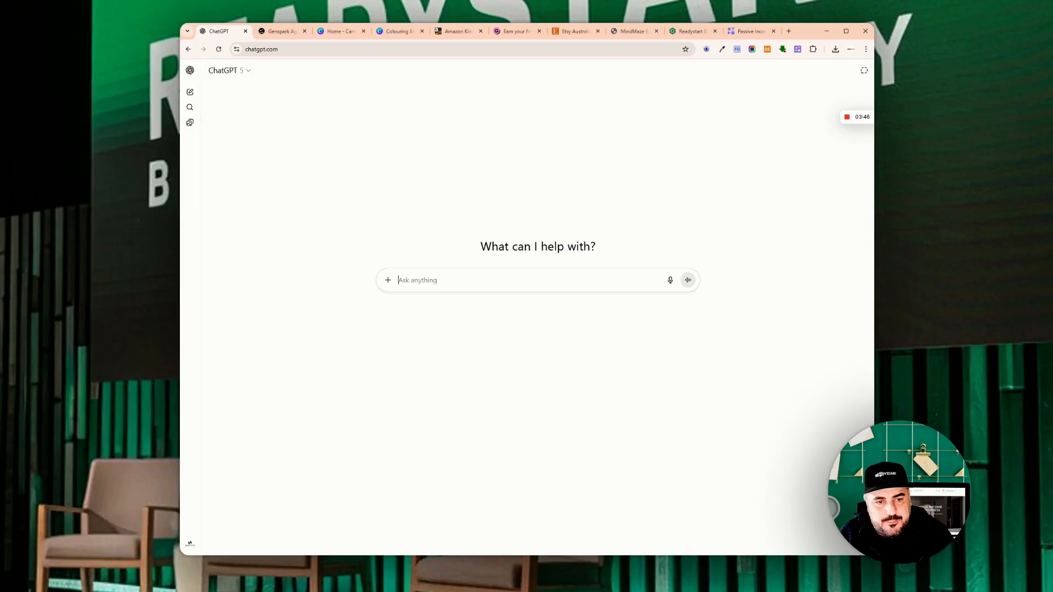
pyautogui.write("We want to create a range of colouring books for kids and adults with learning disabilities and those that just need to 'tune out' and achieve calmness. Each book will have a cover and back page, a 'this book is for' page and a beautiful message to the reader. We will be generating each image via ai and post editing in canva.")
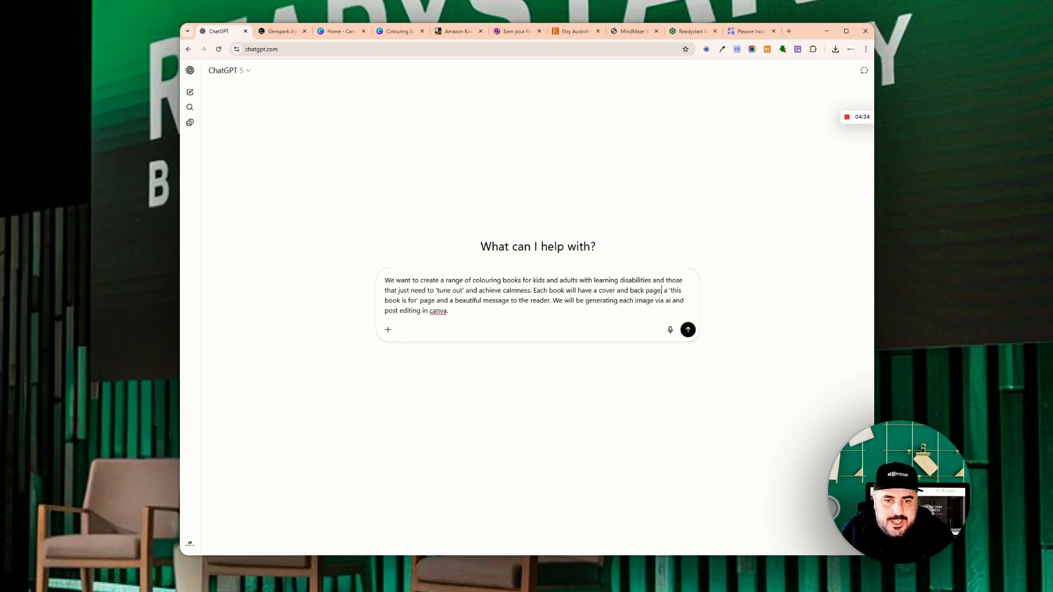
pyautogui.click(662, 291)
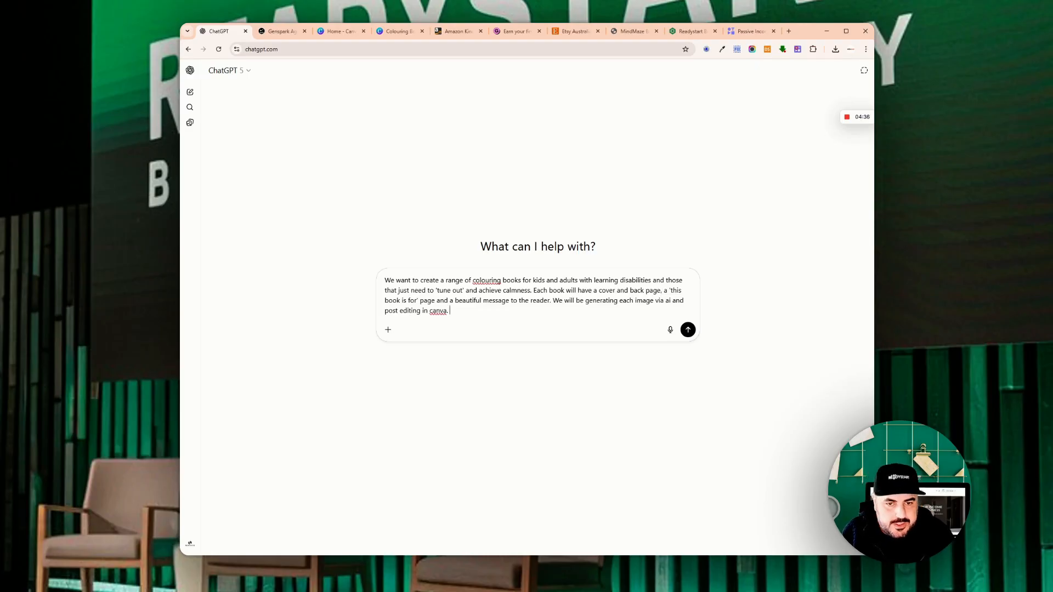
pyautogui.press('Return')
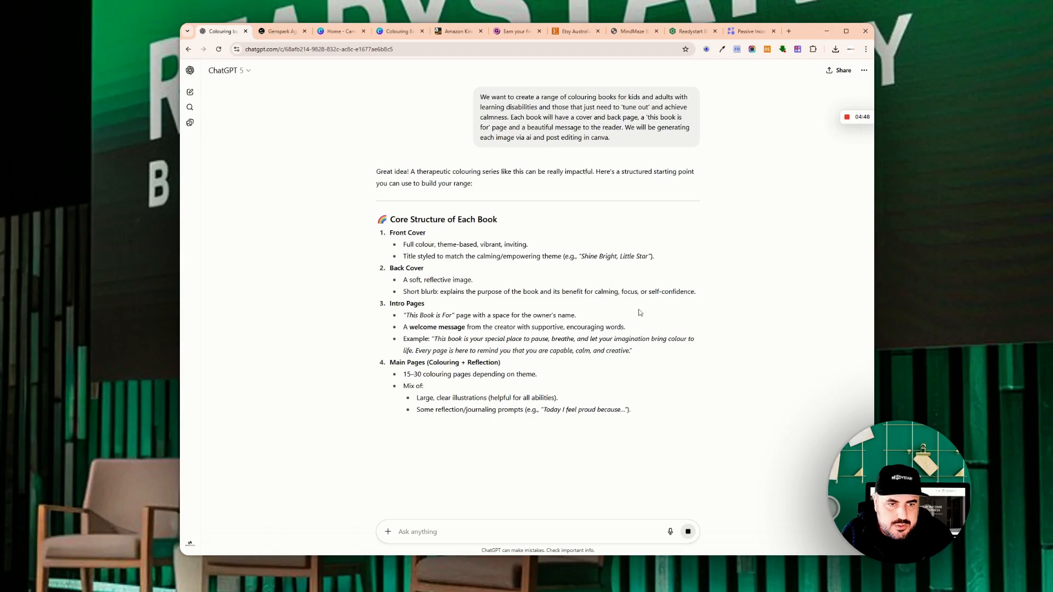
# - Review the reply's core book structure, intro and main pages, theme ideas, visual style guidelines, AI prompt framework and closing offer
pyautogui.moveTo(390, 303); pyautogui.dragTo(446, 315)
pyautogui.click(421, 305)
pyautogui.click(446, 316)
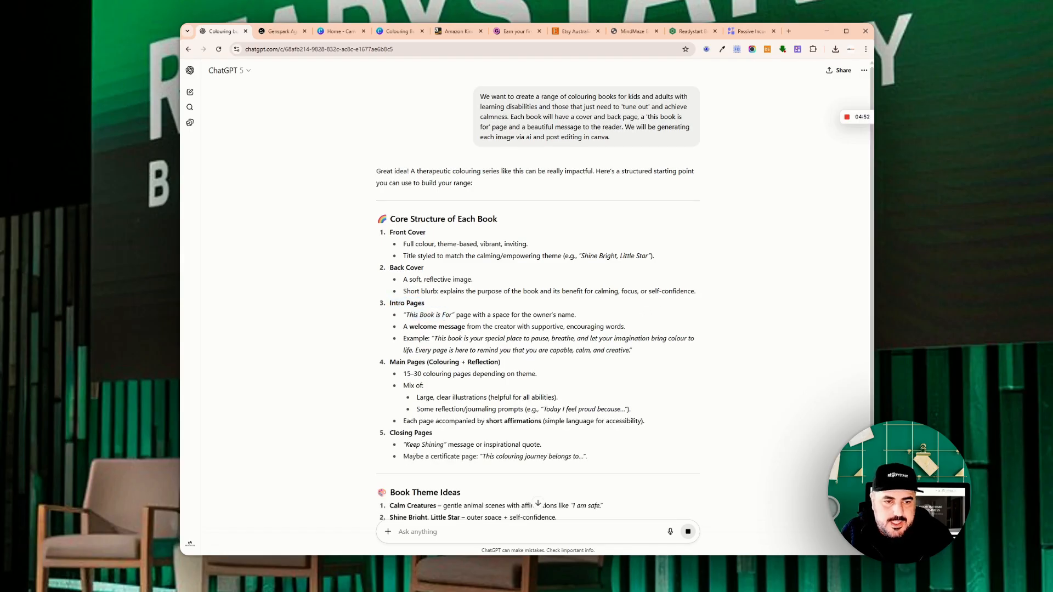
pyautogui.scroll(-2, 444, 339)
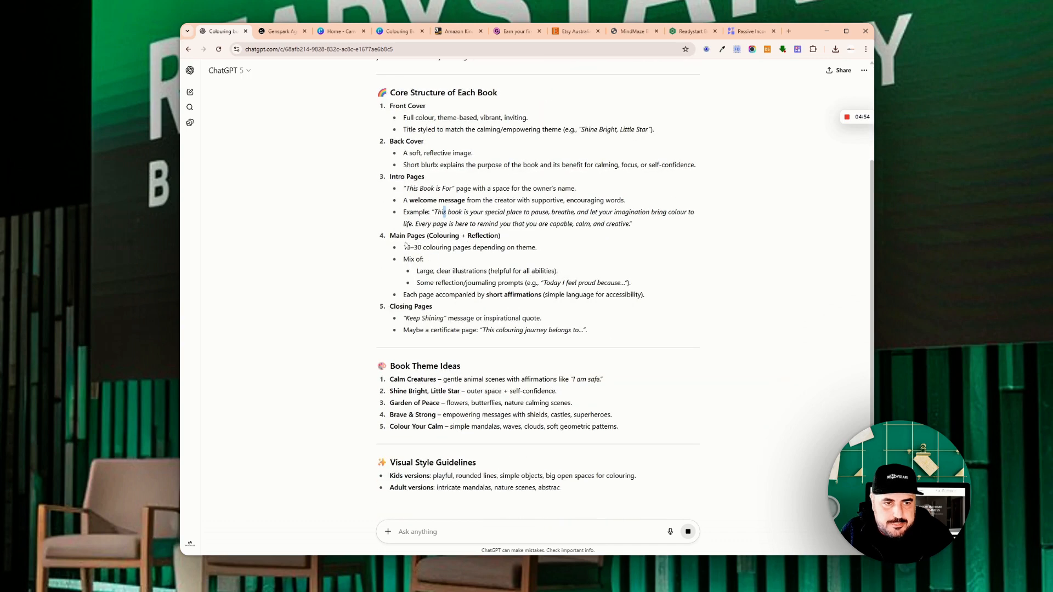
pyautogui.moveTo(407, 247); pyautogui.dragTo(528, 245)
pyautogui.click(535, 252)
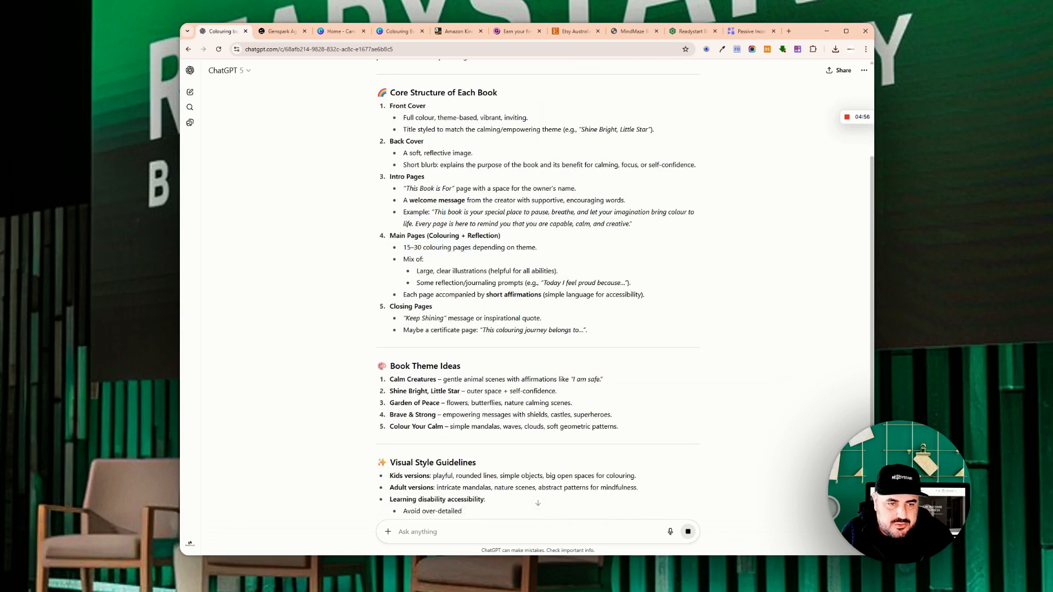
pyautogui.moveTo(403, 248); pyautogui.dragTo(531, 254)
pyautogui.click(525, 259)
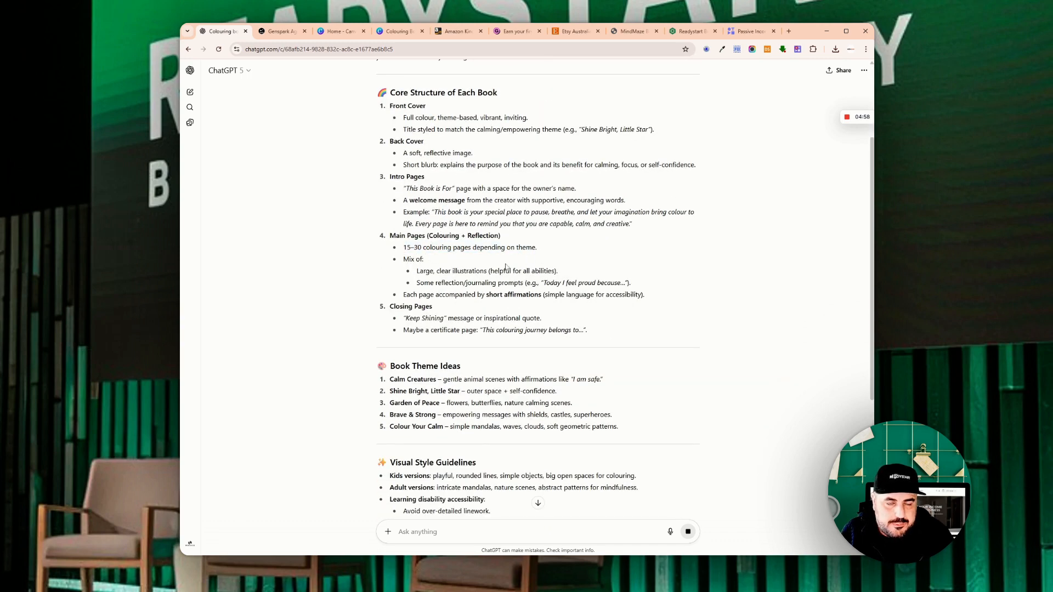
pyautogui.scroll(-5, 458, 280)
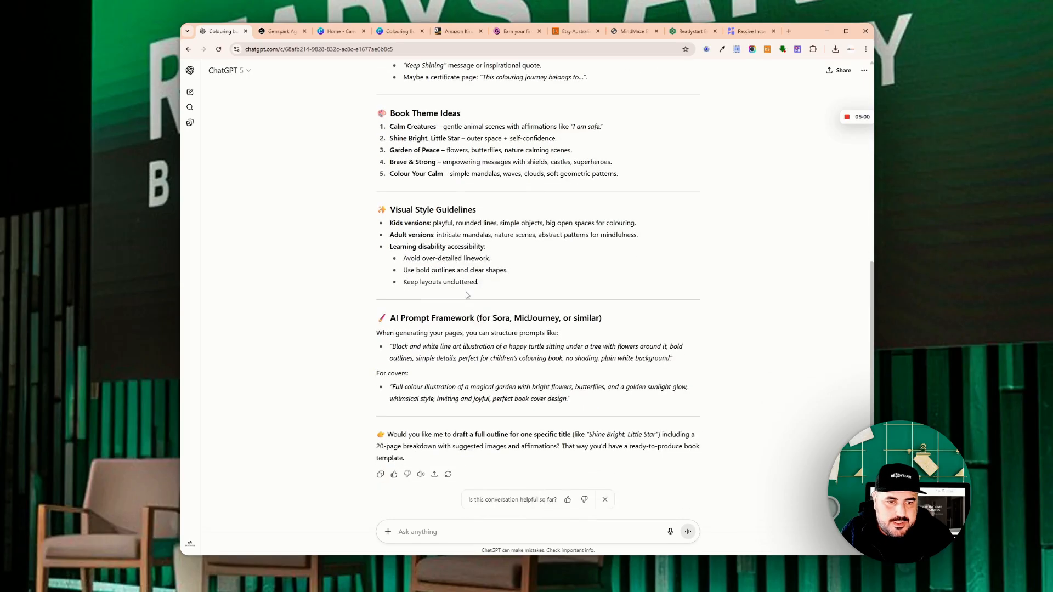
pyautogui.scroll(4, 466, 295)
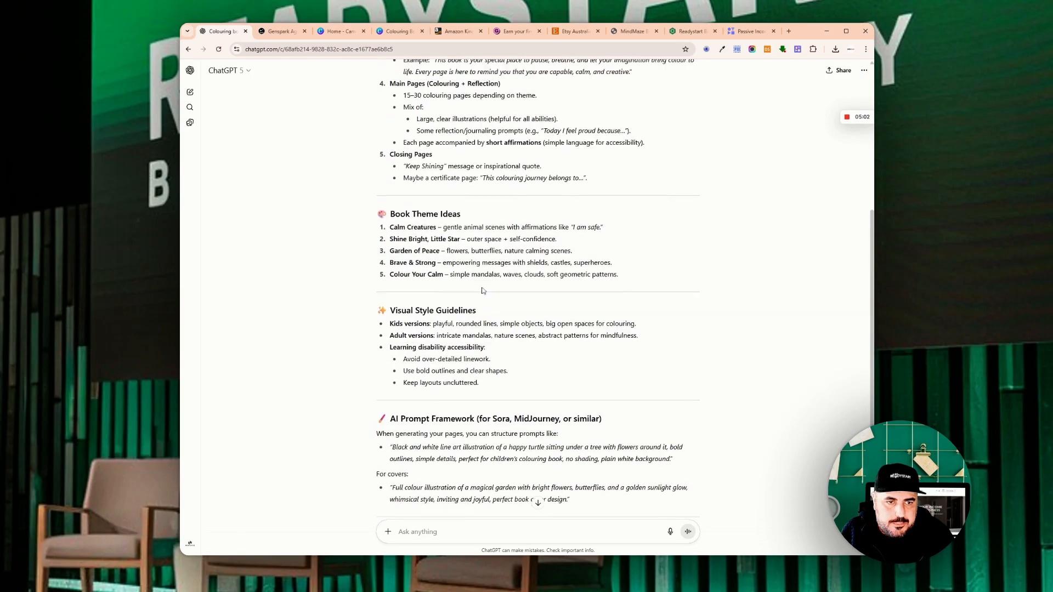
pyautogui.scroll(-3, 482, 286)
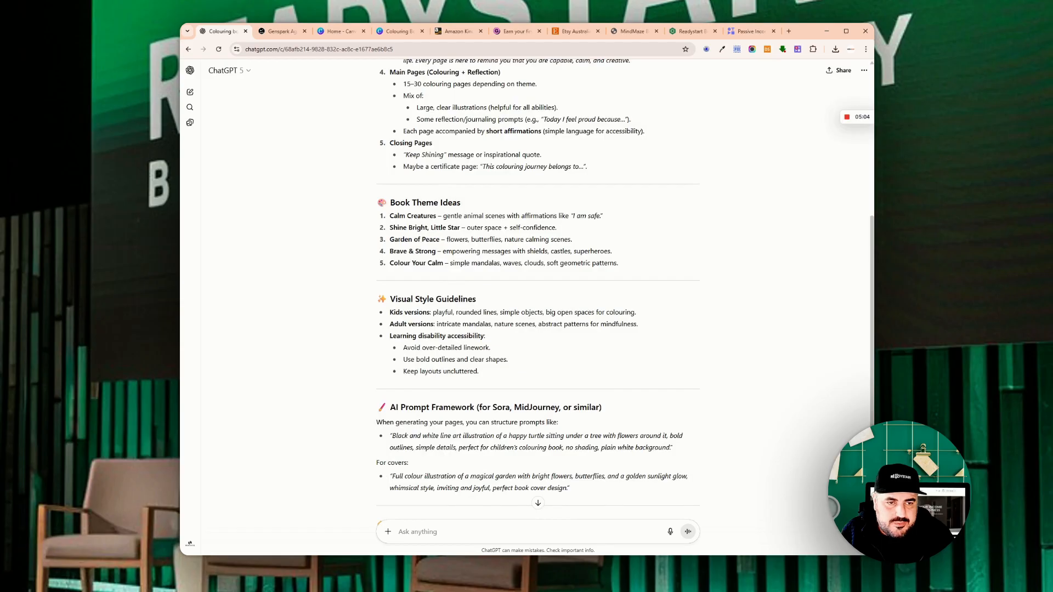
pyautogui.scroll(-2, 537, 285)
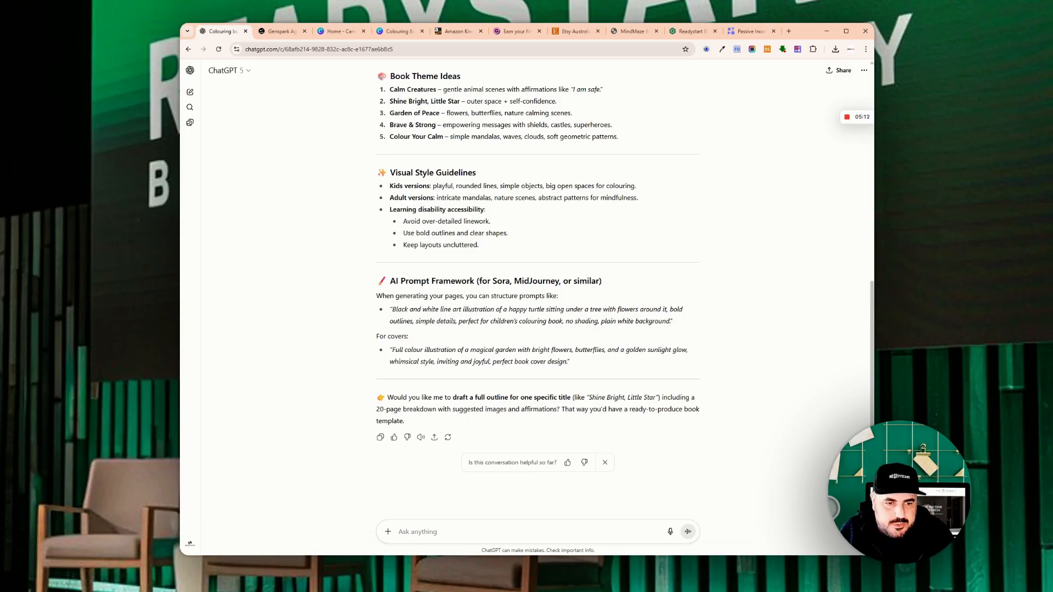
pyautogui.moveTo(387, 398); pyautogui.dragTo(517, 406)
pyautogui.click(516, 405)
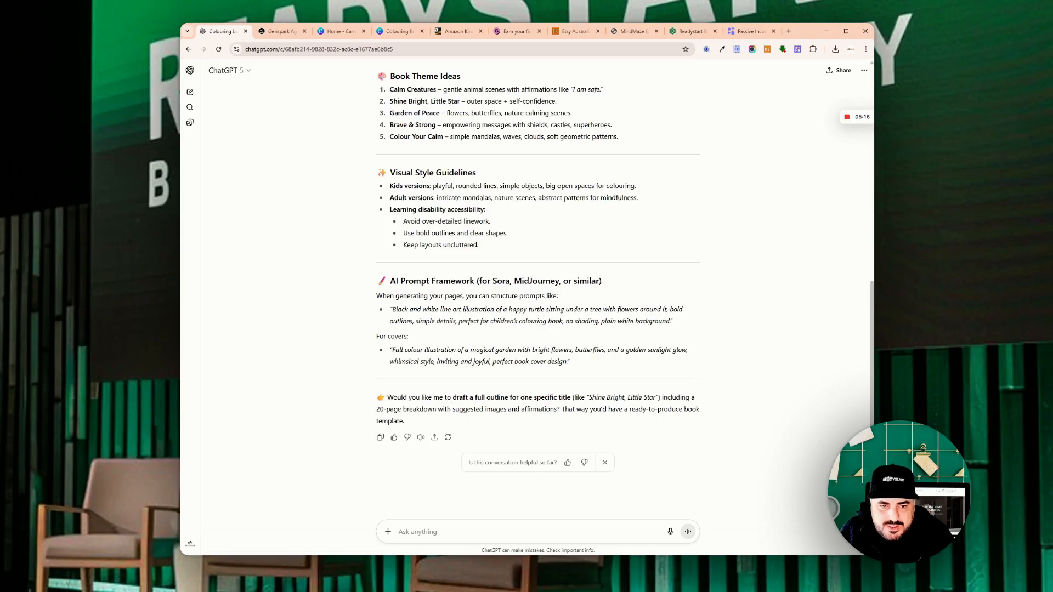
pyautogui.moveTo(453, 398); pyautogui.dragTo(571, 399)
pyautogui.hotkey('ctrl', 'c')
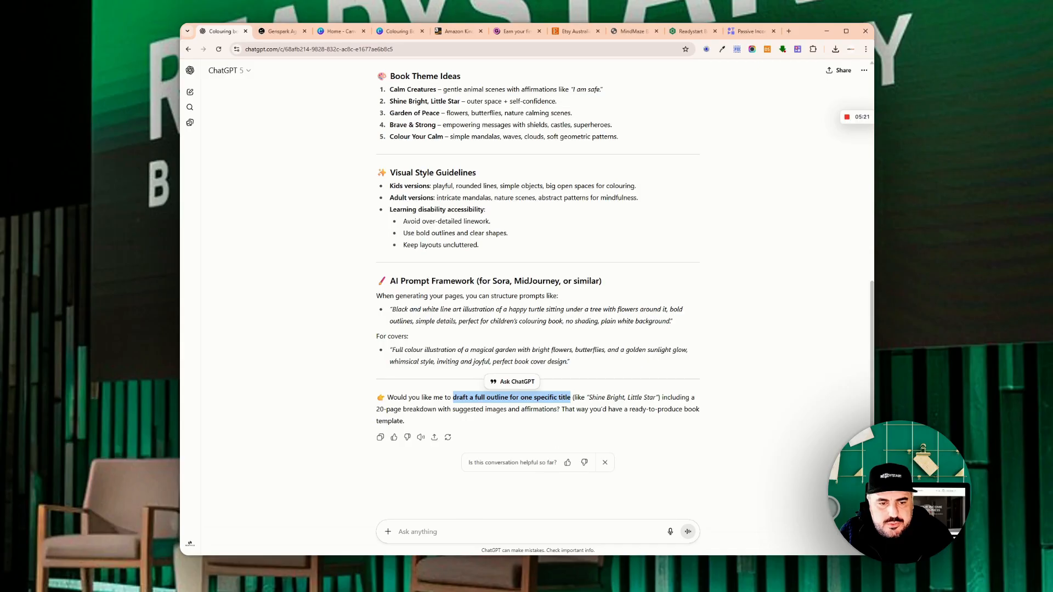
pyautogui.click(482, 498)
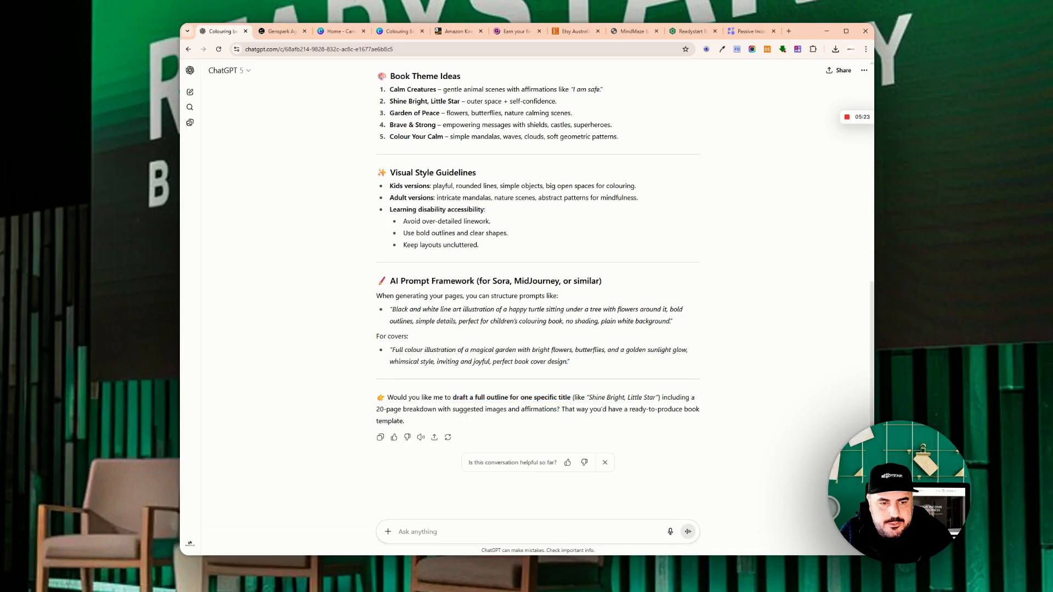
pyautogui.hotkey('ctrl', 'v')
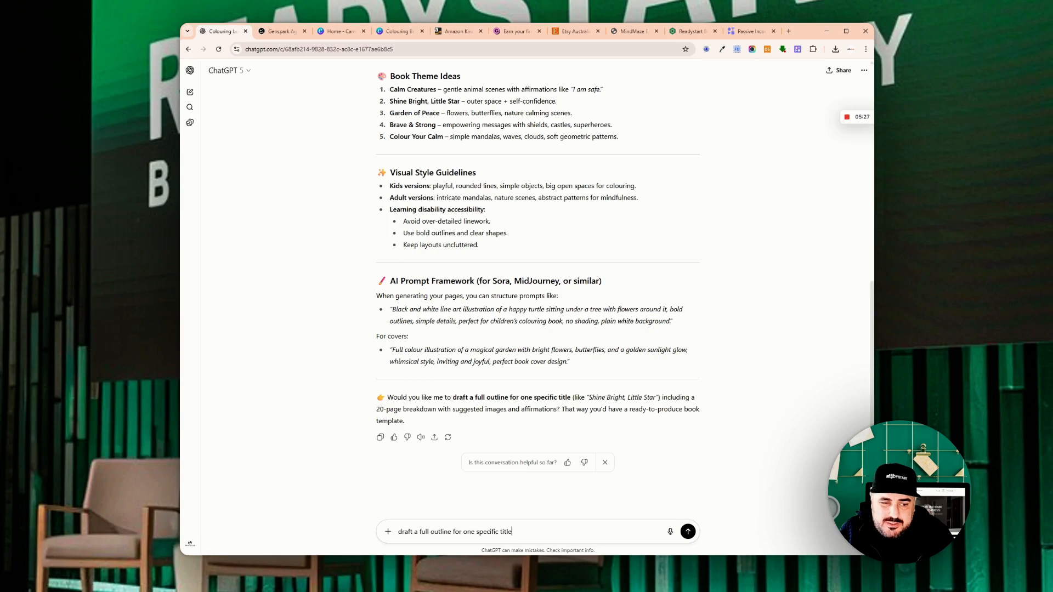
pyautogui.moveTo(415, 531); pyautogui.dragTo(513, 532)
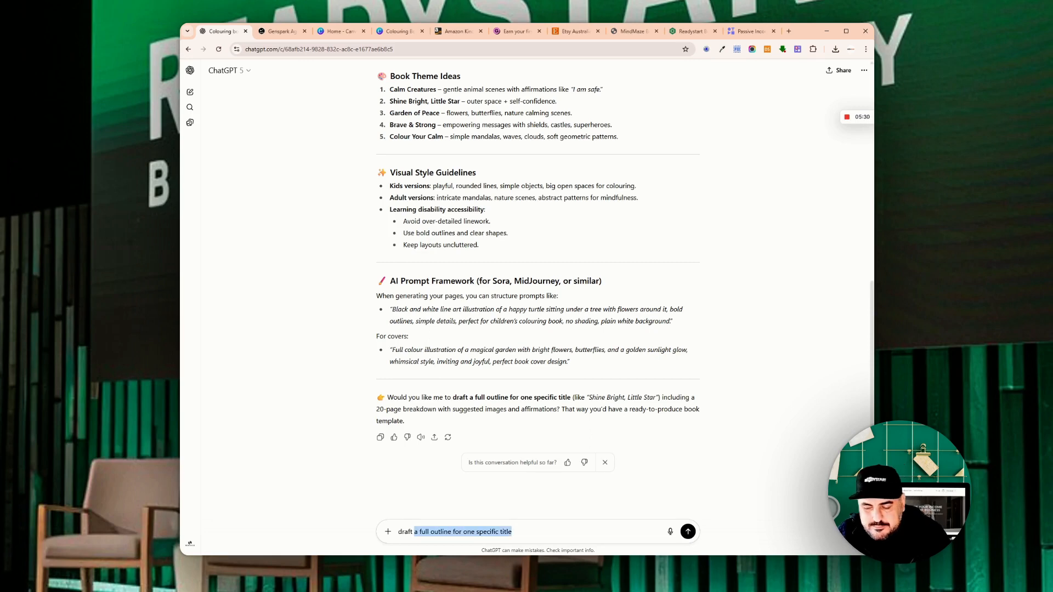
pyautogui.press('BackSpace')
pyautogui.press('BackSpace')
pyautogui.press('BackSpace')
pyautogui.press('BackSpace')
pyautogui.press('BackSpace')
pyautogui.press('BackSpace')
pyautogui.press('BackSpace')
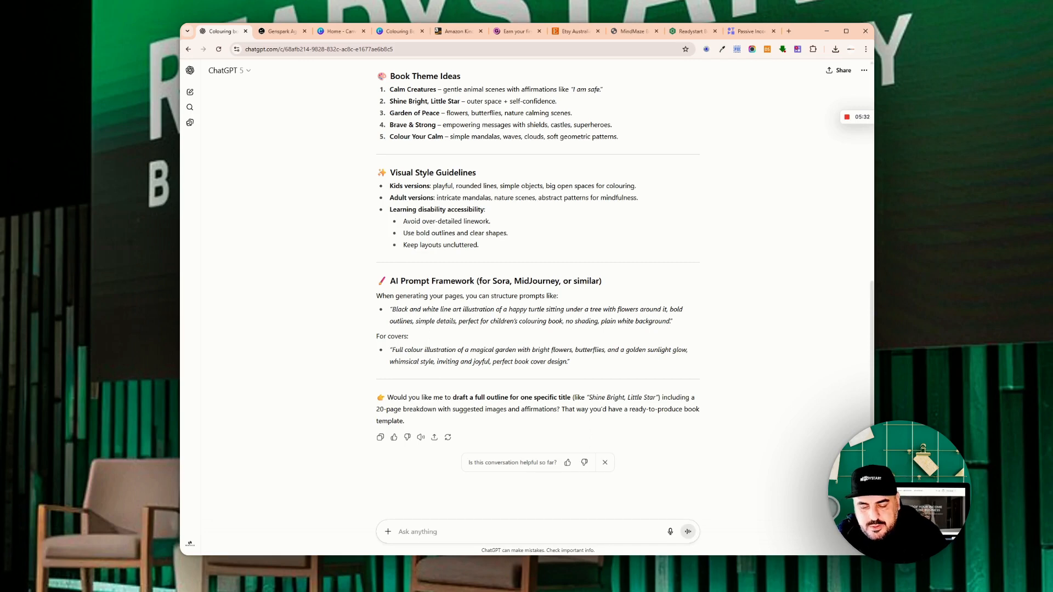
# - Send the follow-up prompt "brainstorm 5 ideas for colouring books"
pyautogui.write('brainstorm 5')
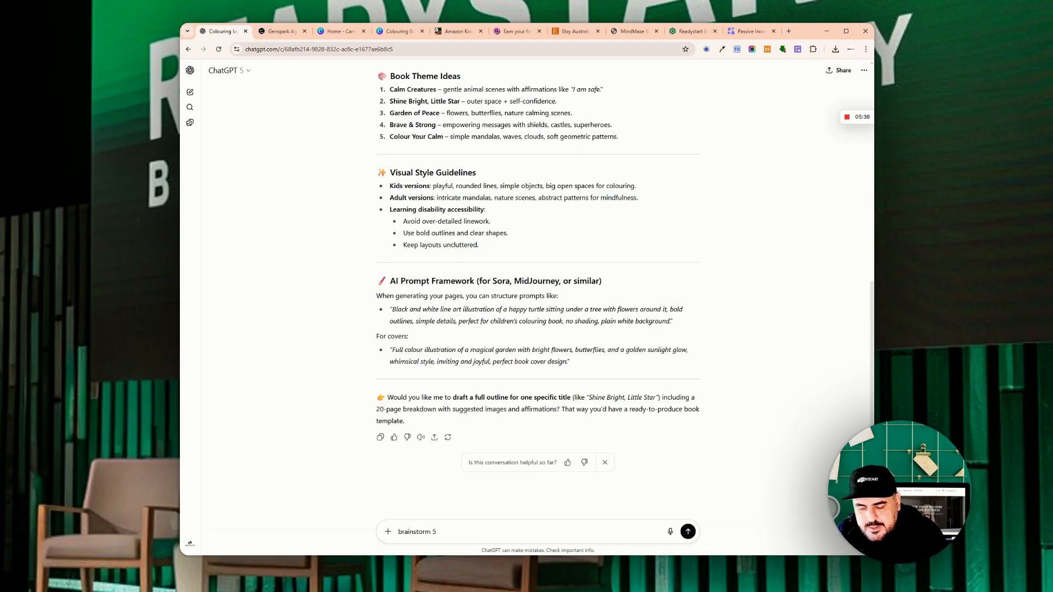
pyautogui.write(' ideas ')
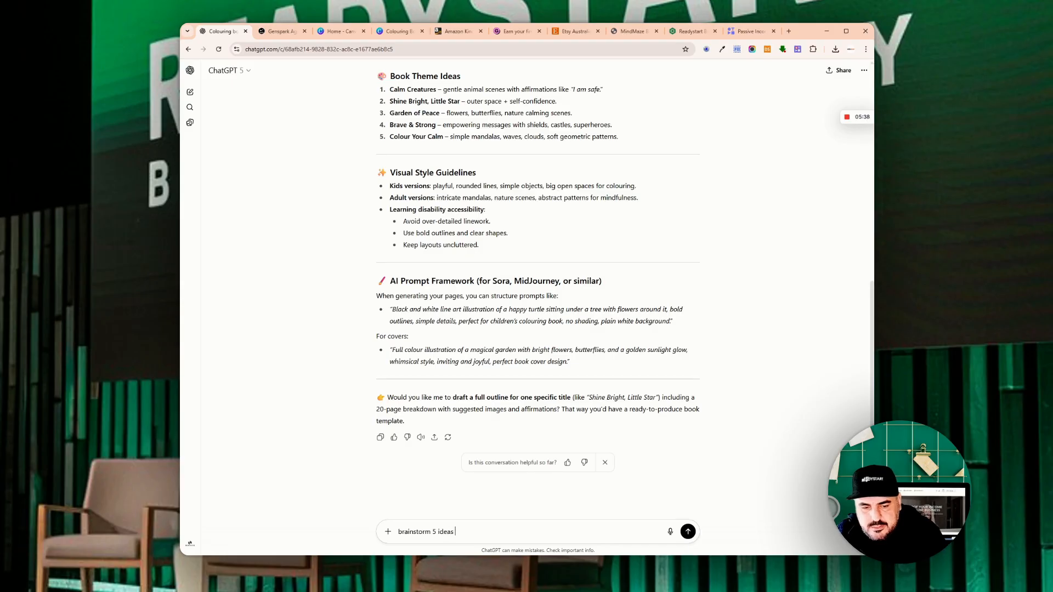
pyautogui.write('for colo')
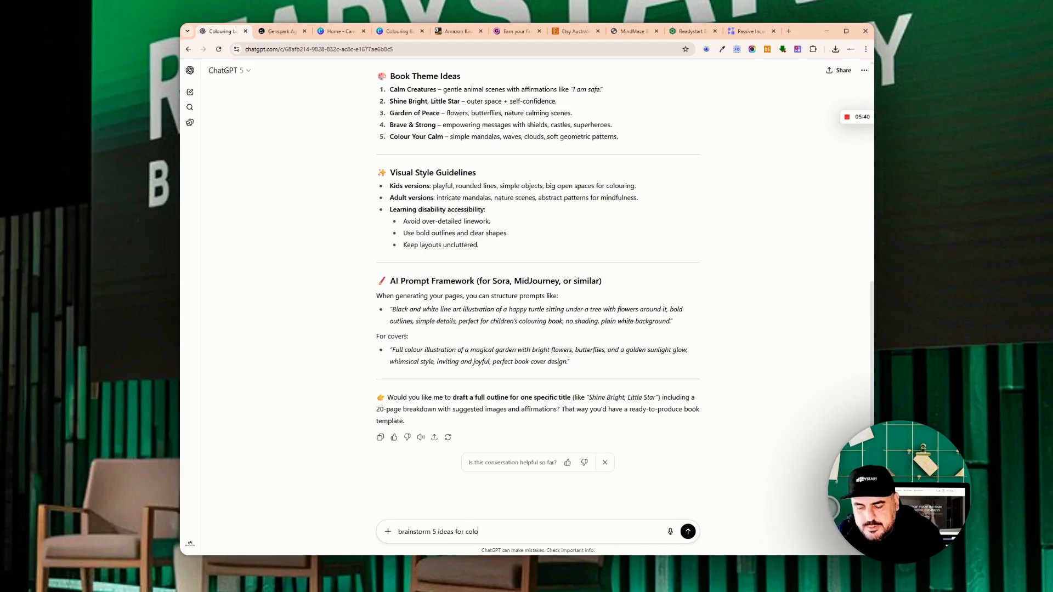
pyautogui.write('uring books')
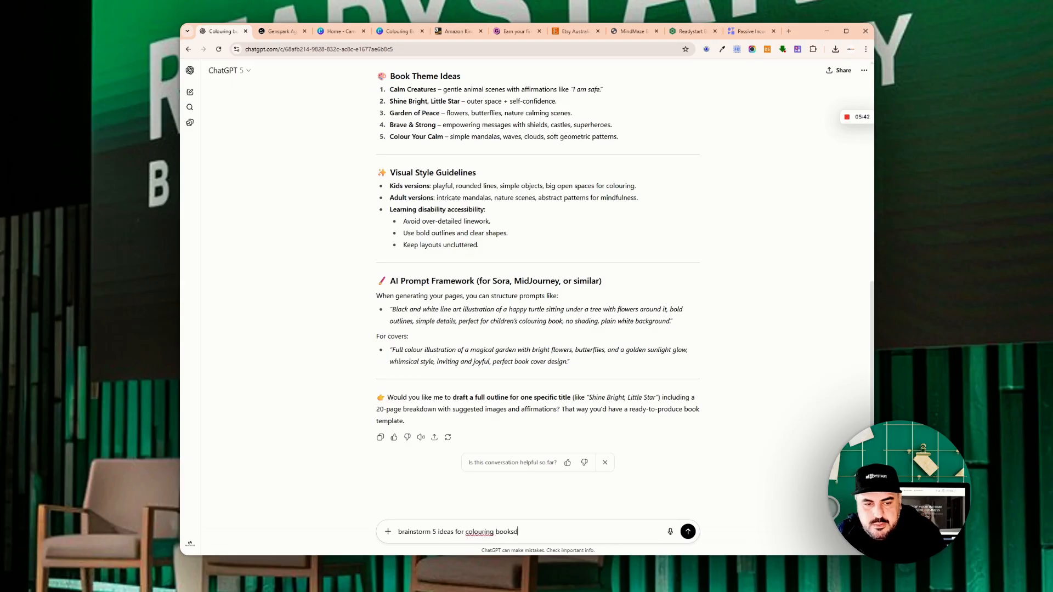
pyautogui.press('Return')
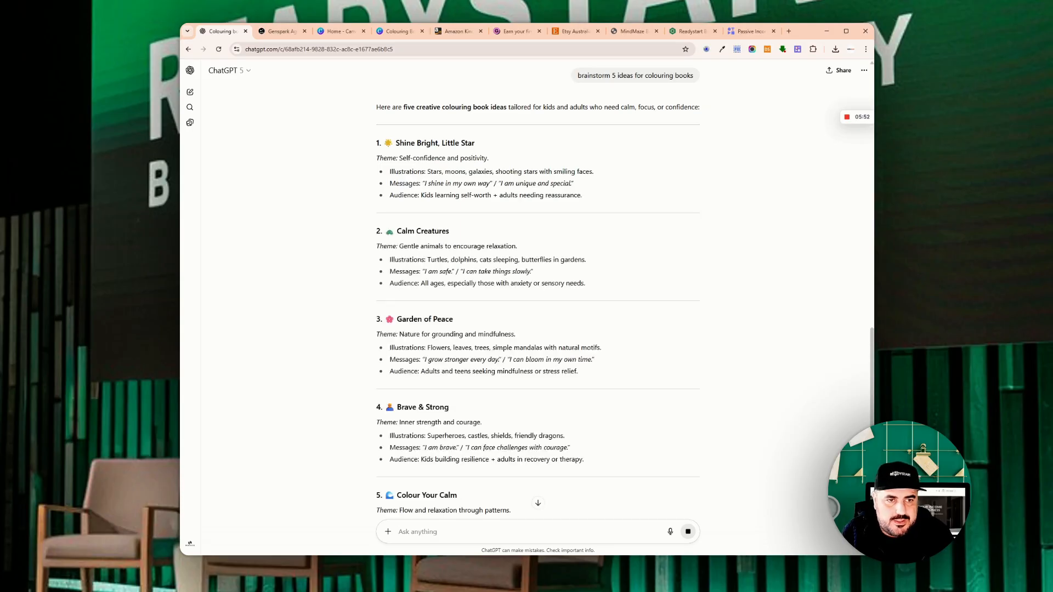
# - Read the theme and messages of the first colouring book idea and copy its title, "Shine Bright, Little Star"
pyautogui.moveTo(395, 185); pyautogui.dragTo(475, 185)
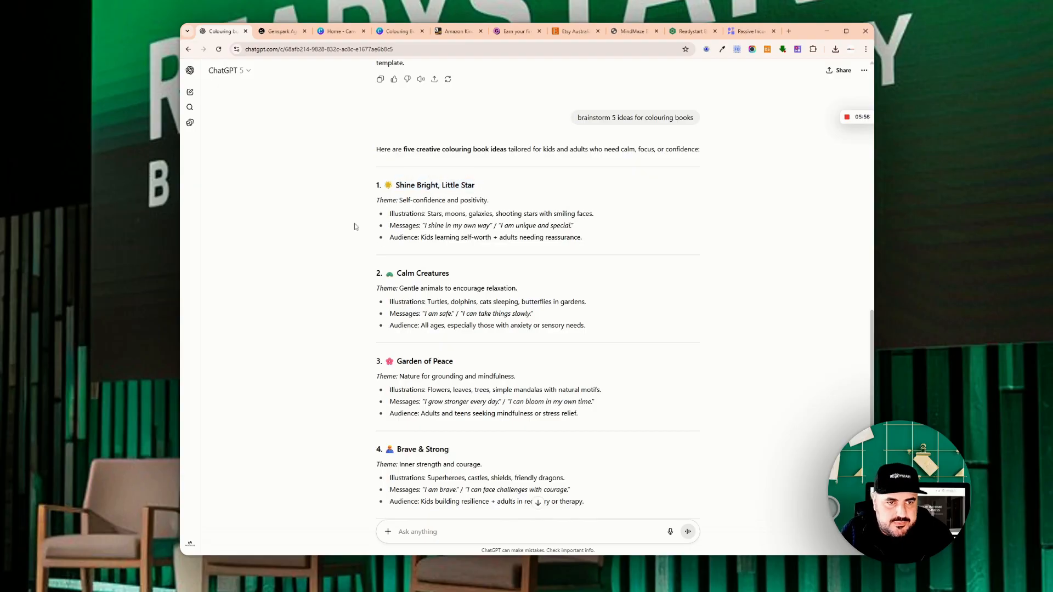
pyautogui.moveTo(398, 201); pyautogui.dragTo(500, 197)
pyautogui.click(501, 204)
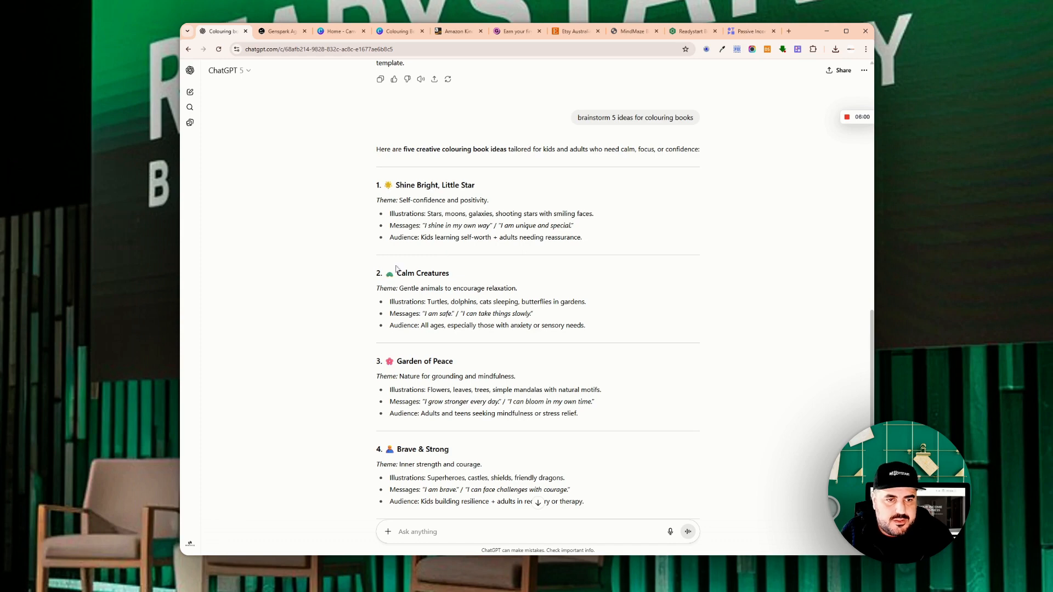
pyautogui.moveTo(432, 226); pyautogui.dragTo(541, 226)
pyautogui.click(502, 235)
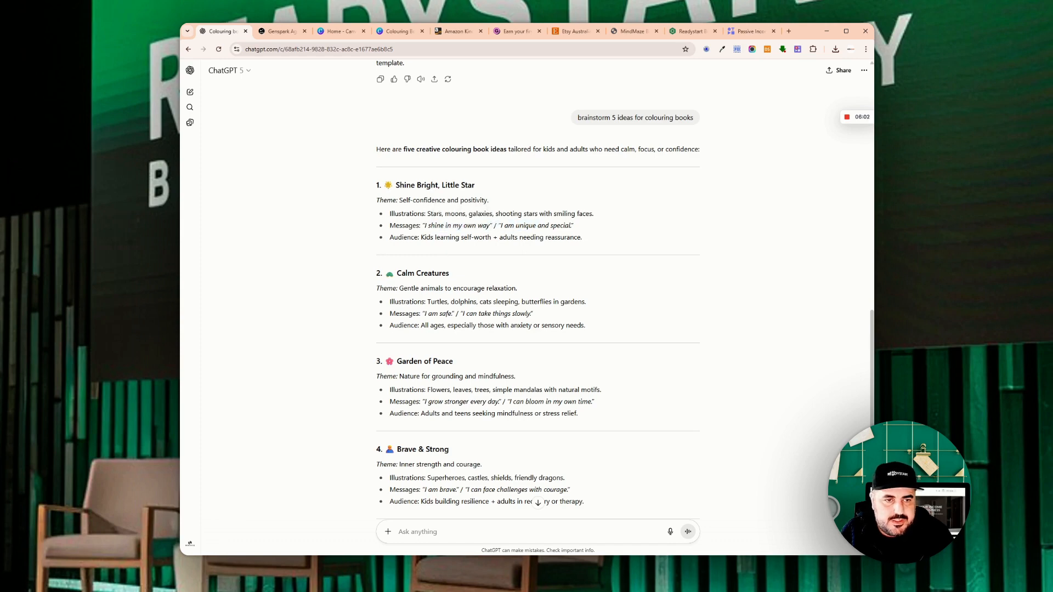
pyautogui.moveTo(396, 185); pyautogui.dragTo(475, 185)
pyautogui.hotkey('ctrl', 'c')
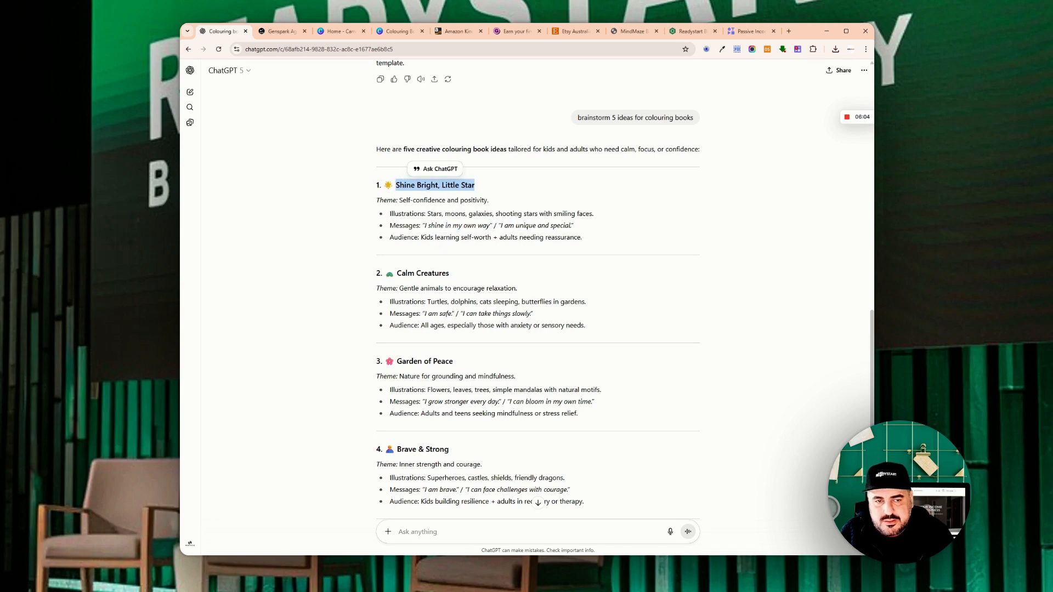
# - Send the prompt "provide a full outline for Shine Bright, Little Star" after checking the remaining ideas and the 20-page outline offer
pyautogui.scroll(-2, 491, 180)
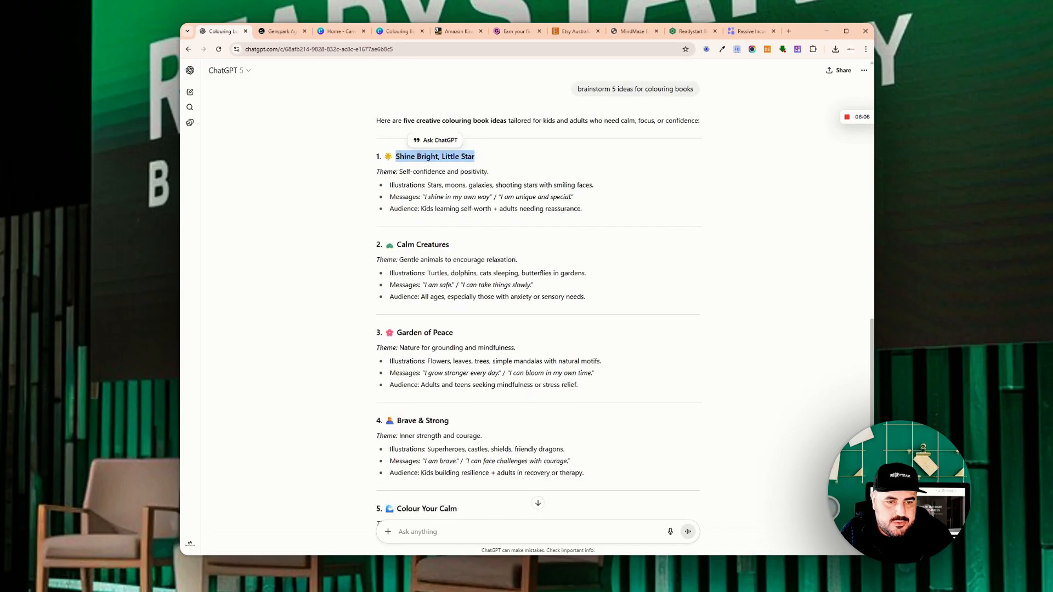
pyautogui.click(428, 532)
pyautogui.scroll(-3, 538, 297)
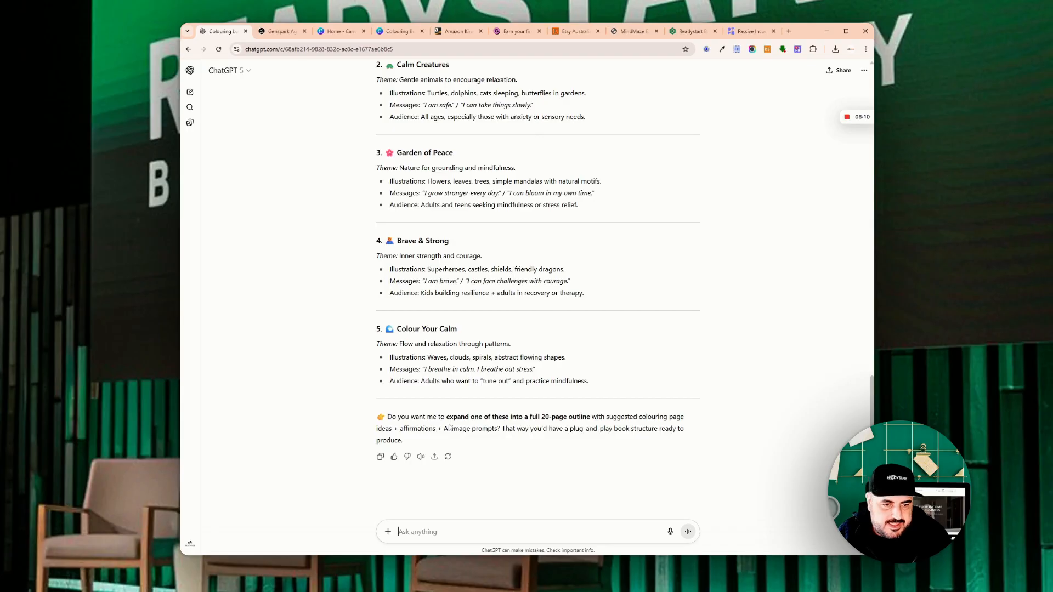
pyautogui.moveTo(450, 418); pyautogui.dragTo(593, 418)
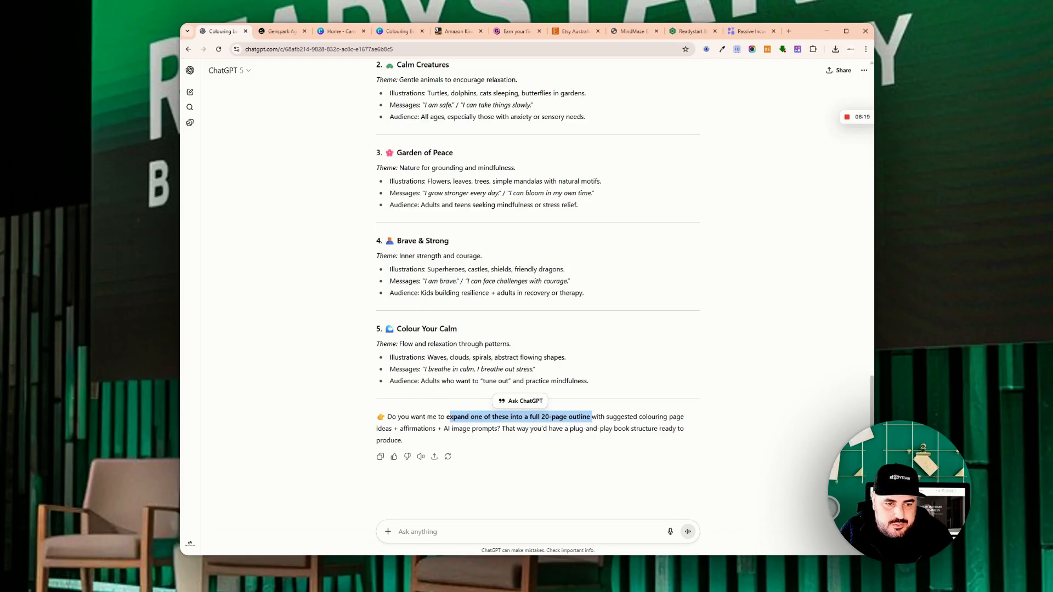
pyautogui.click(421, 532)
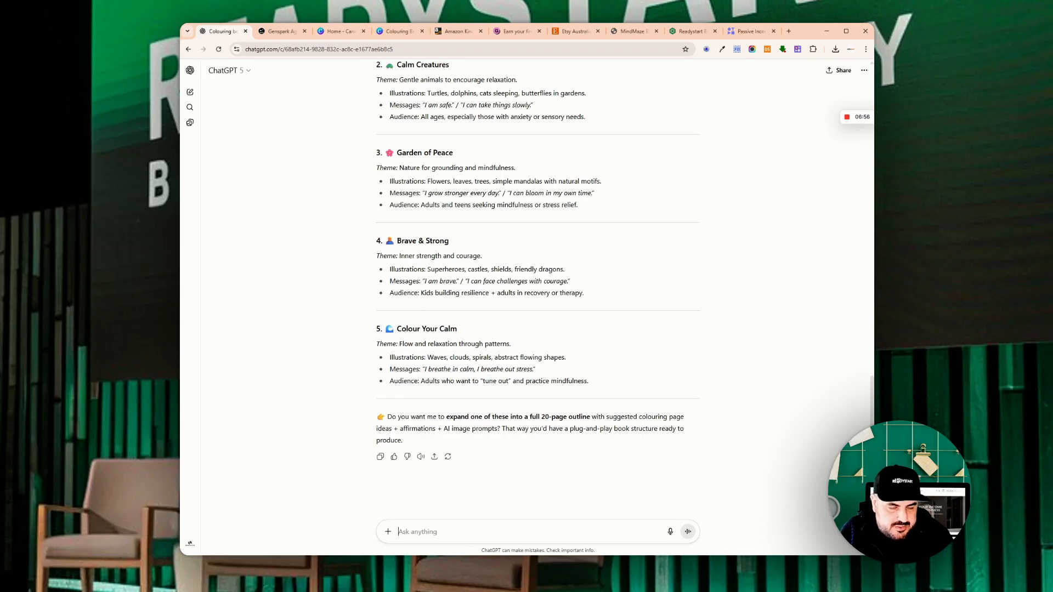
pyautogui.hotkey('ctrl', 'v')
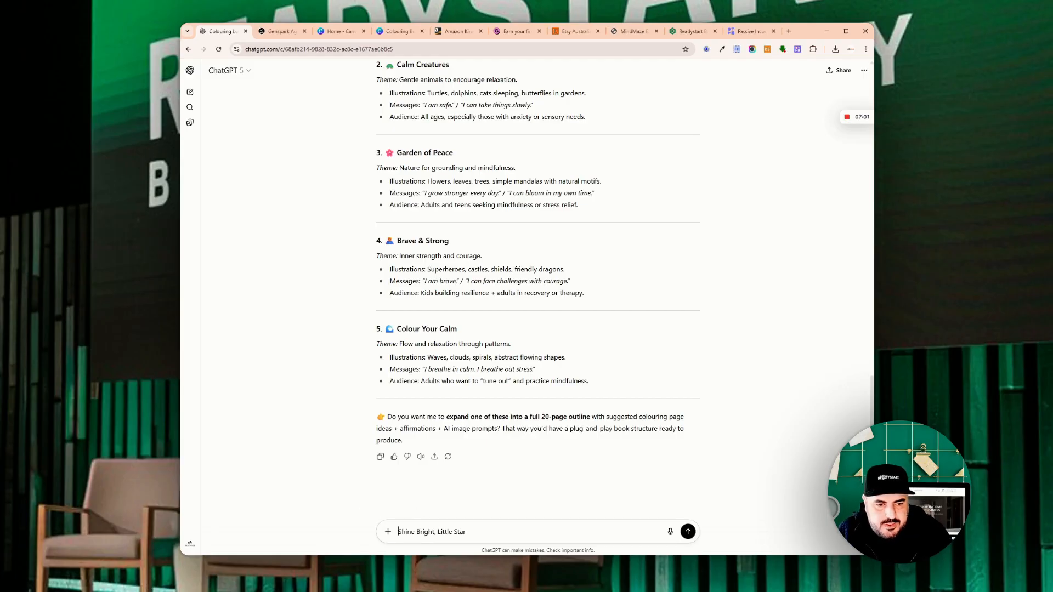
pyautogui.write('provide a ')
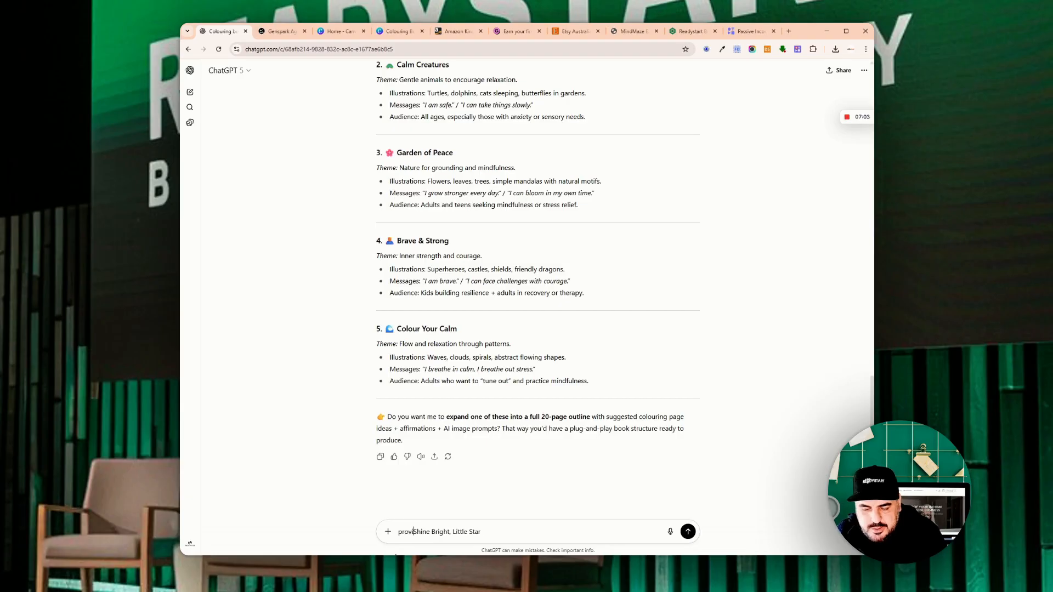
pyautogui.write('full outl')
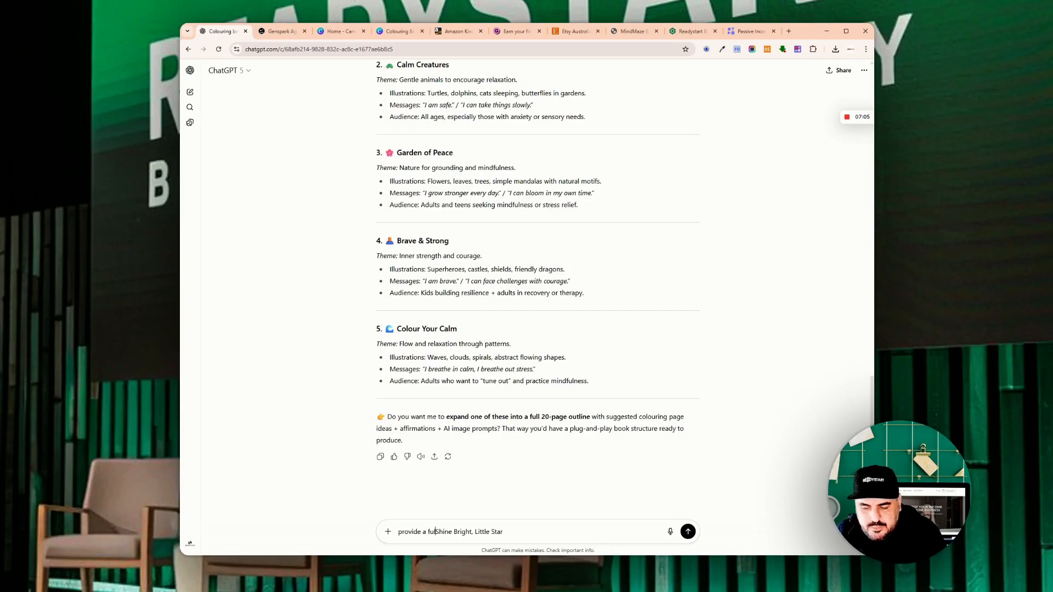
pyautogui.write('ine for')
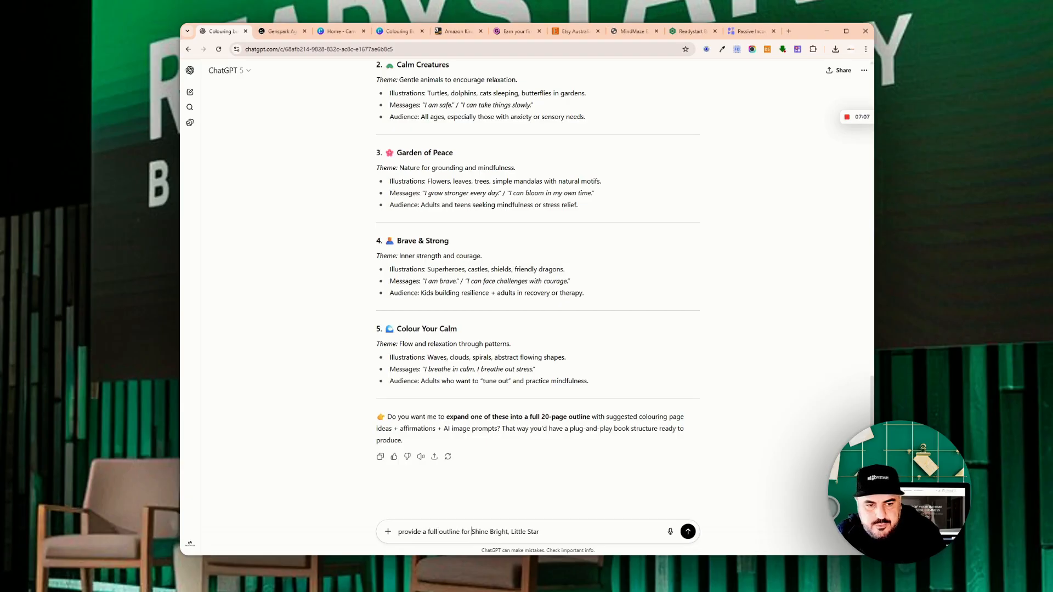
pyautogui.press('Return')
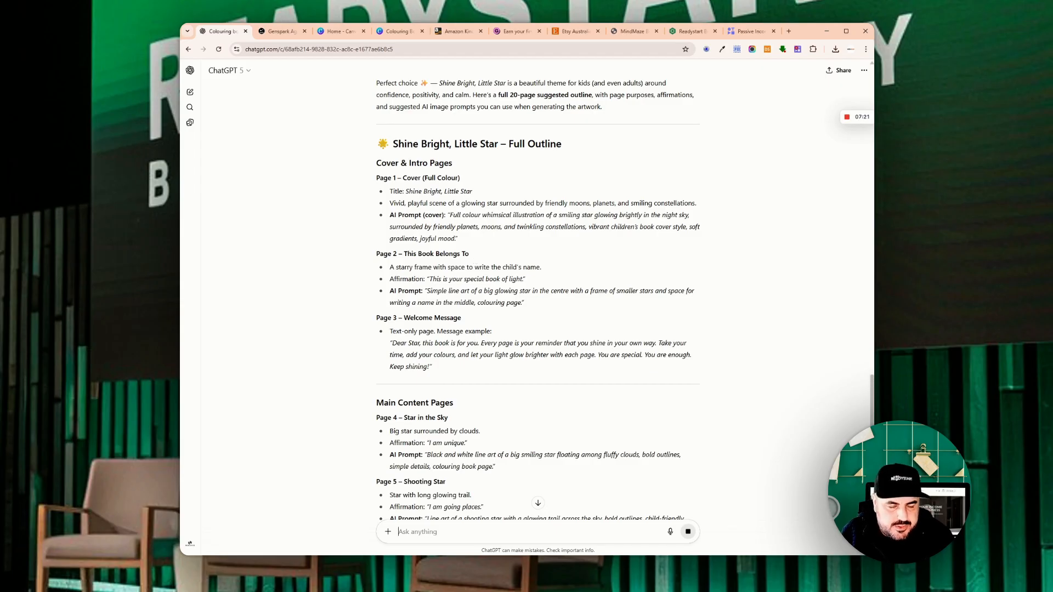
# - Review the outline's cover, intro and main content pages, highlighting the AI prompt for Page 4 – Star in the Sky
pyautogui.scroll(-5, 380, 173)
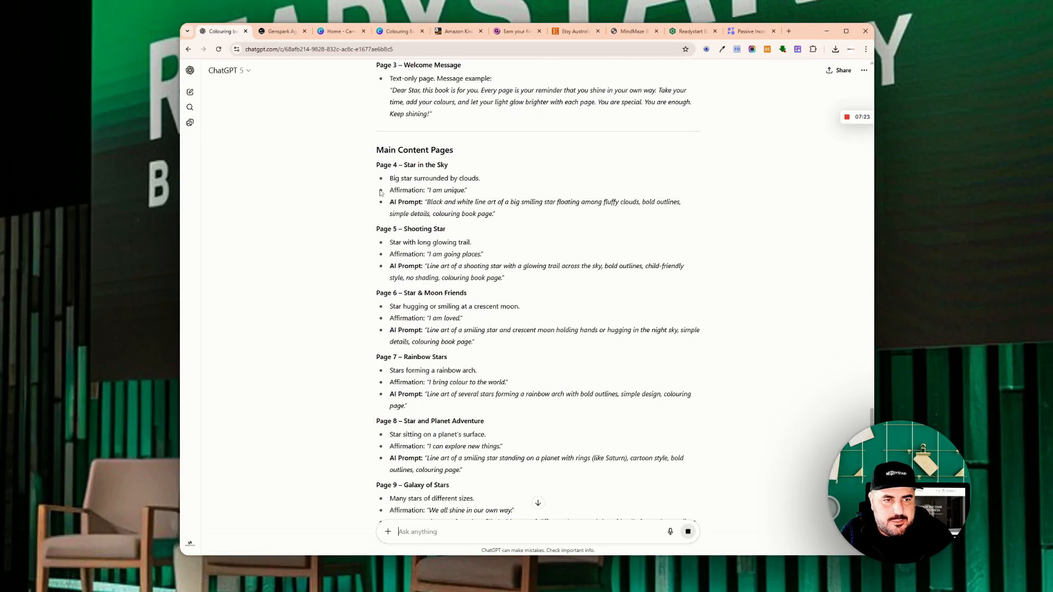
pyautogui.moveTo(377, 165); pyautogui.dragTo(449, 165)
pyautogui.click(439, 165)
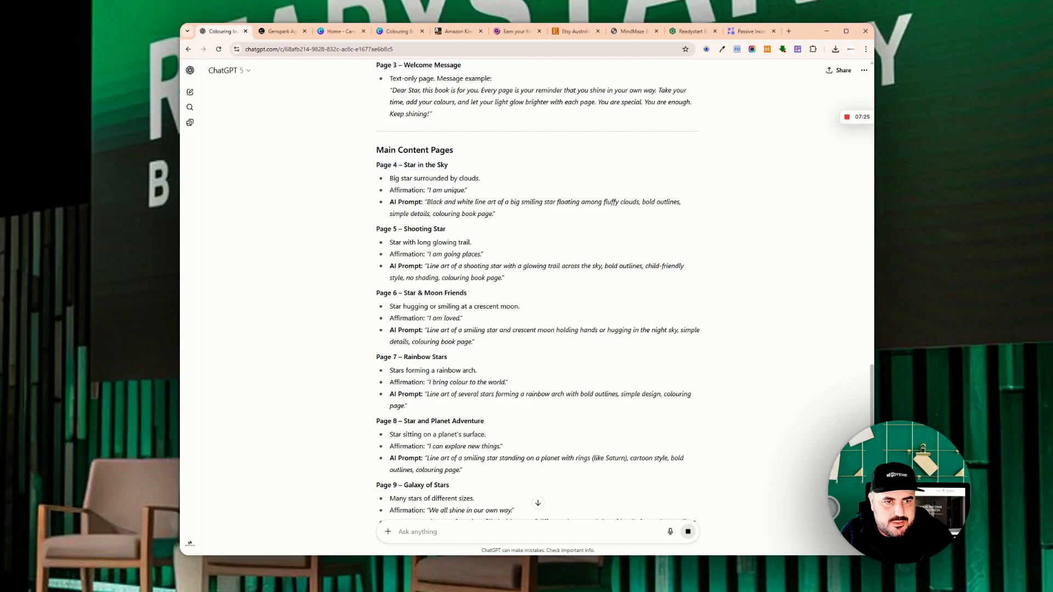
pyautogui.scroll(-1, 385, 216)
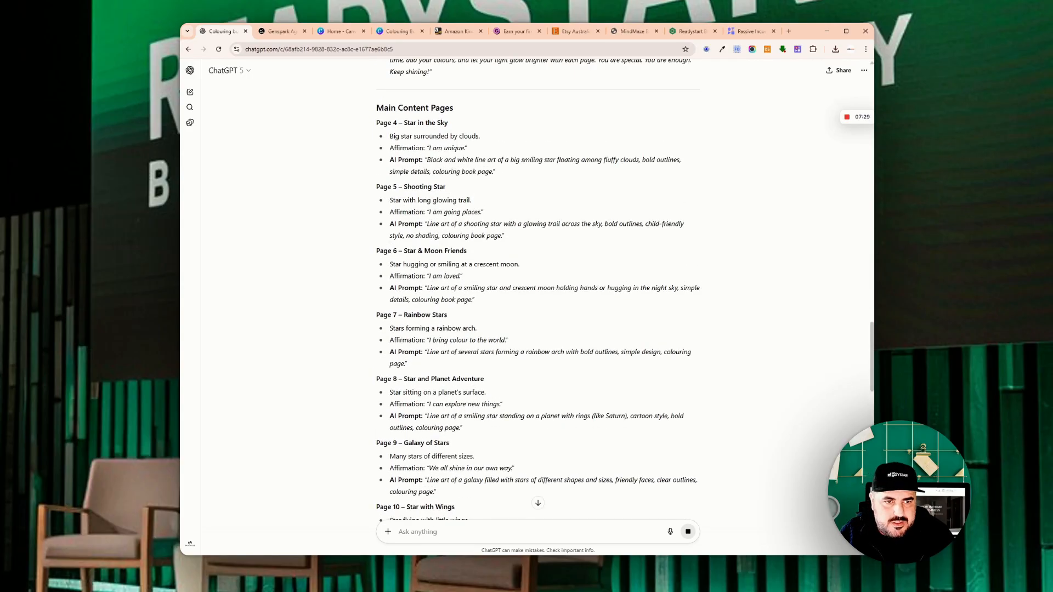
pyautogui.moveTo(427, 160); pyautogui.dragTo(496, 172)
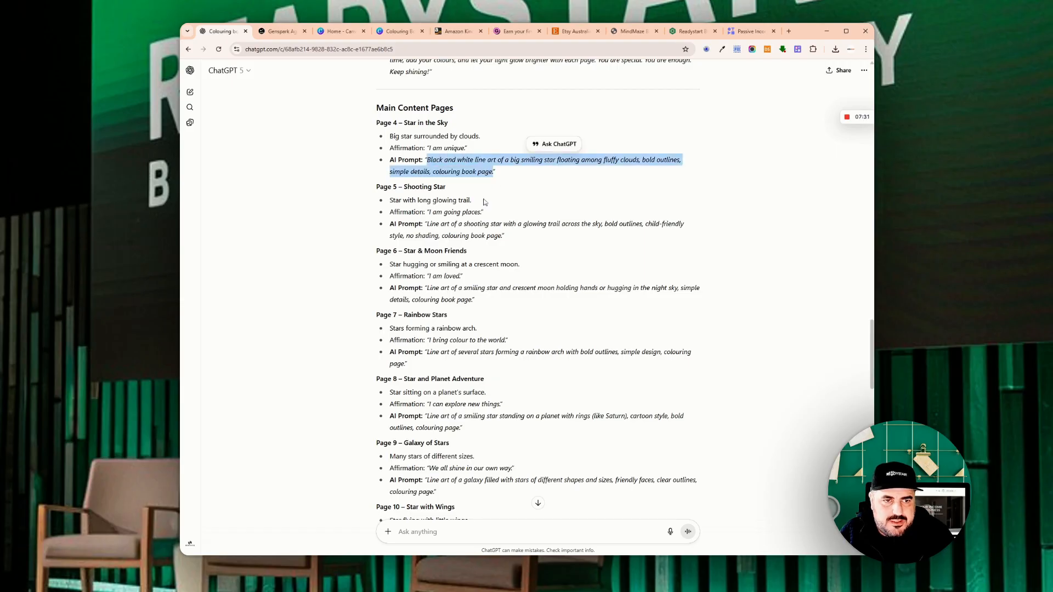
pyautogui.scroll(1, 485, 203)
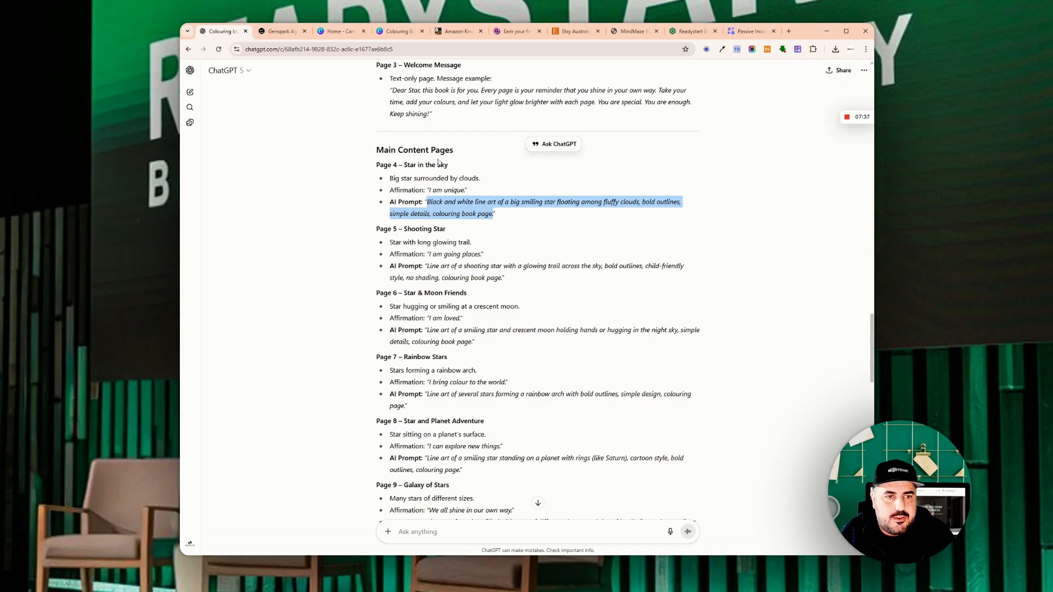
pyautogui.scroll(4, 537, 302)
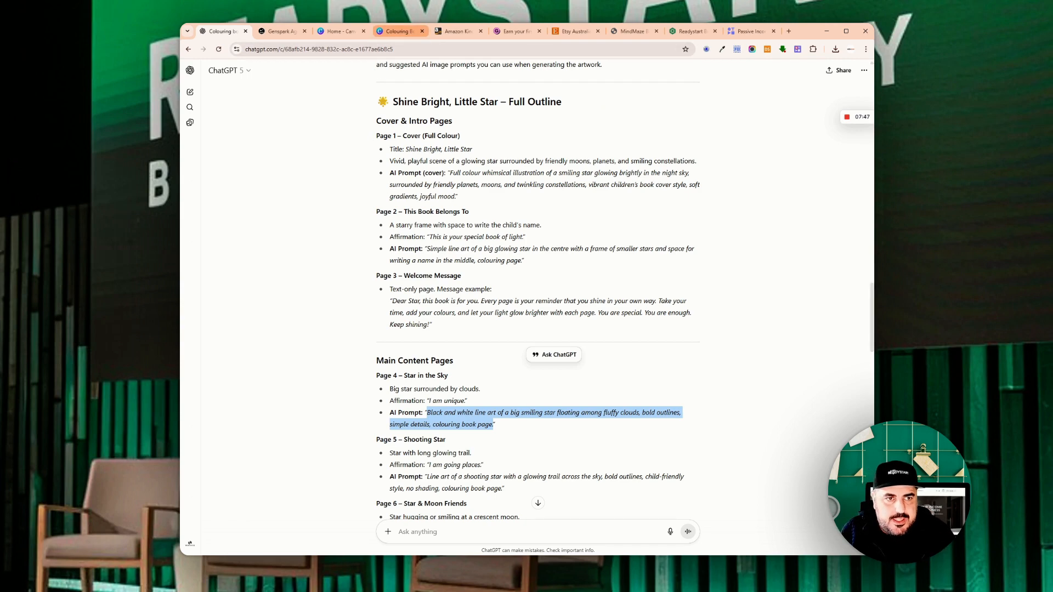
# - Switch to the Colouring Book design in Canva, hide the star graphics results and view the blank first page
pyautogui.click(396, 33)
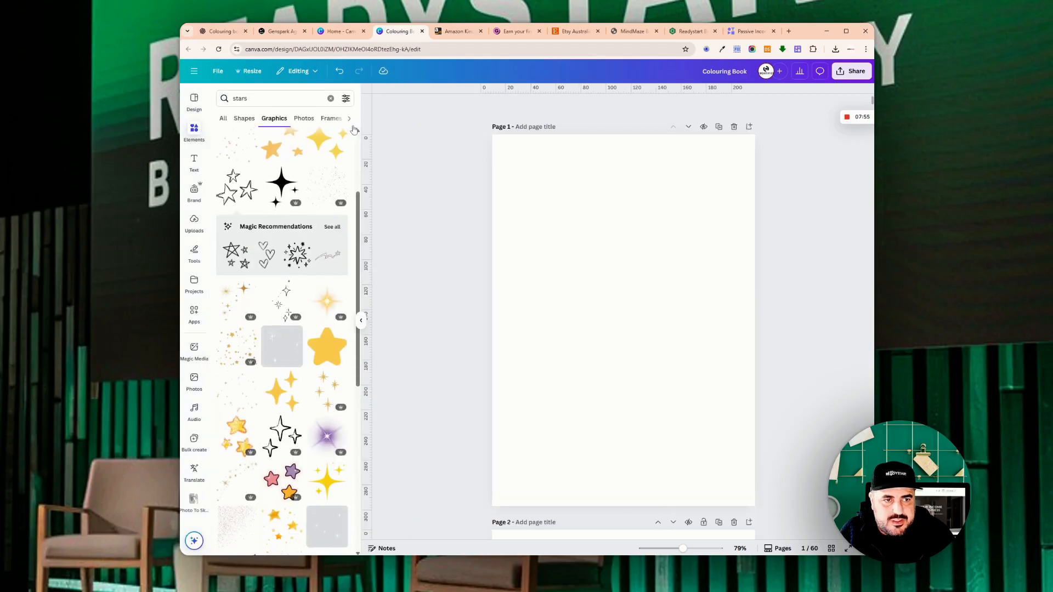
pyautogui.click(361, 321)
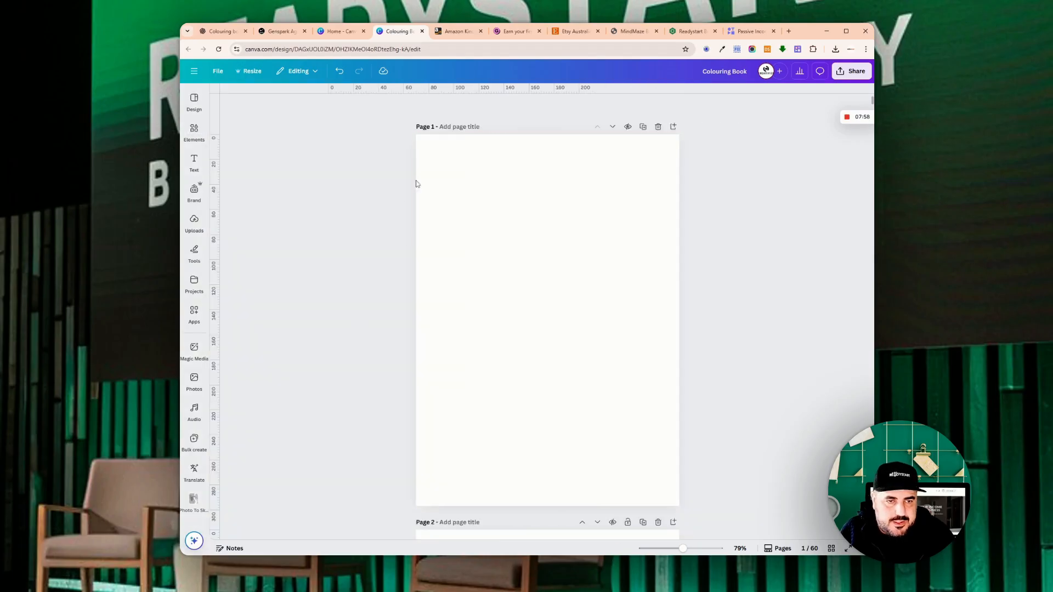
pyautogui.scroll(-3, 425, 197)
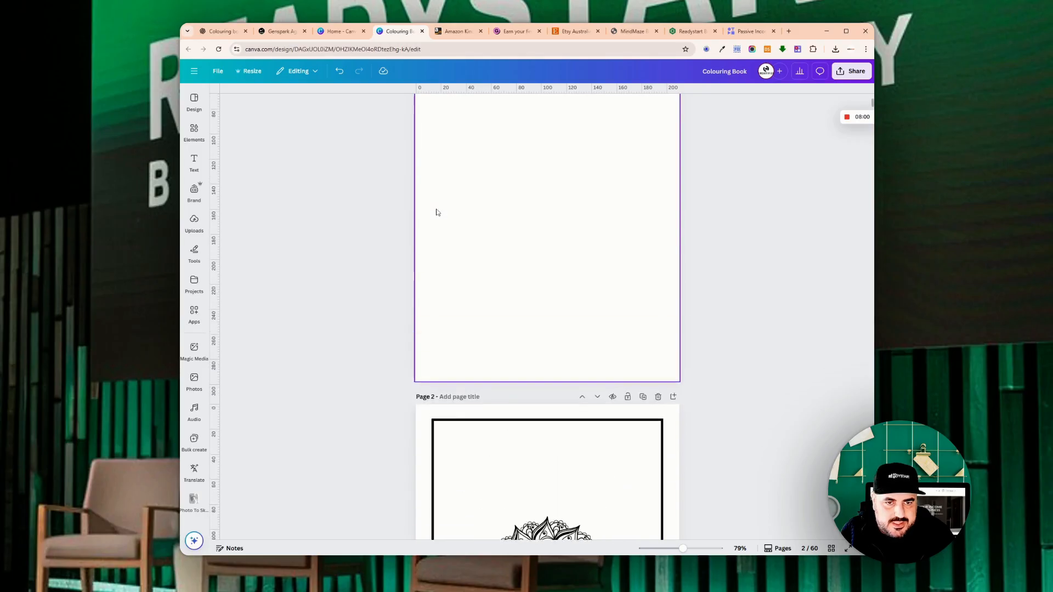
pyautogui.scroll(3, 437, 212)
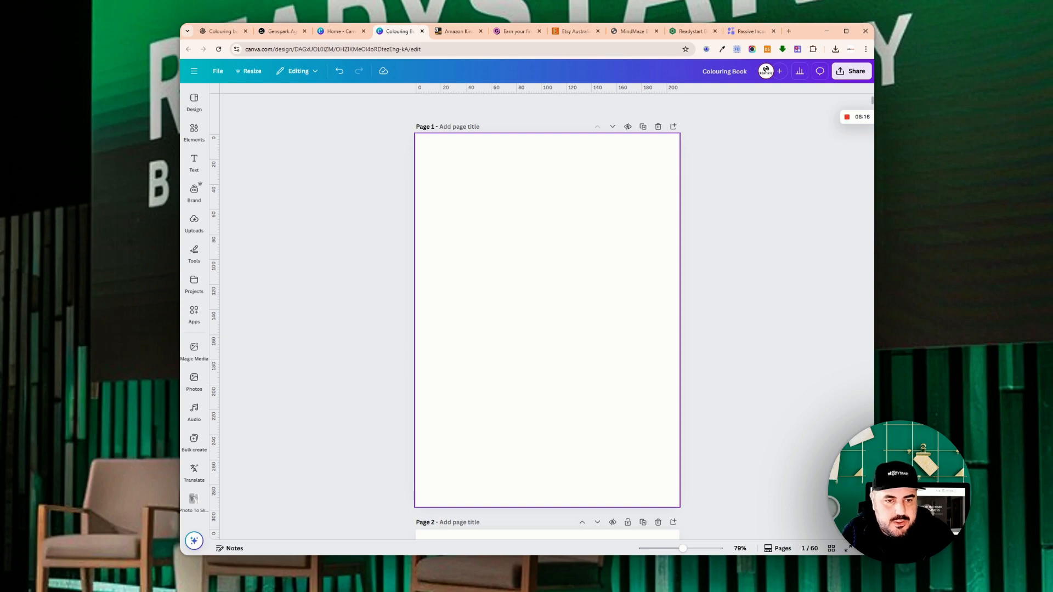
# - Examine the mandala title page, the "This Book Belongs to" page and the "Dear Little Star" letter in the design
pyautogui.scroll(-6, 463, 291)
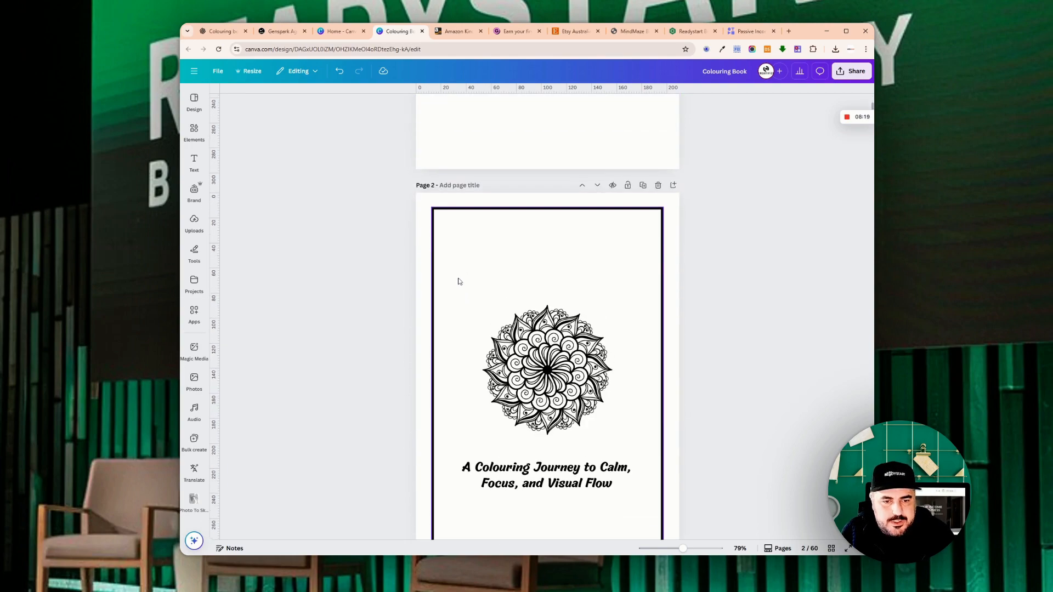
pyautogui.scroll(-12, 460, 281)
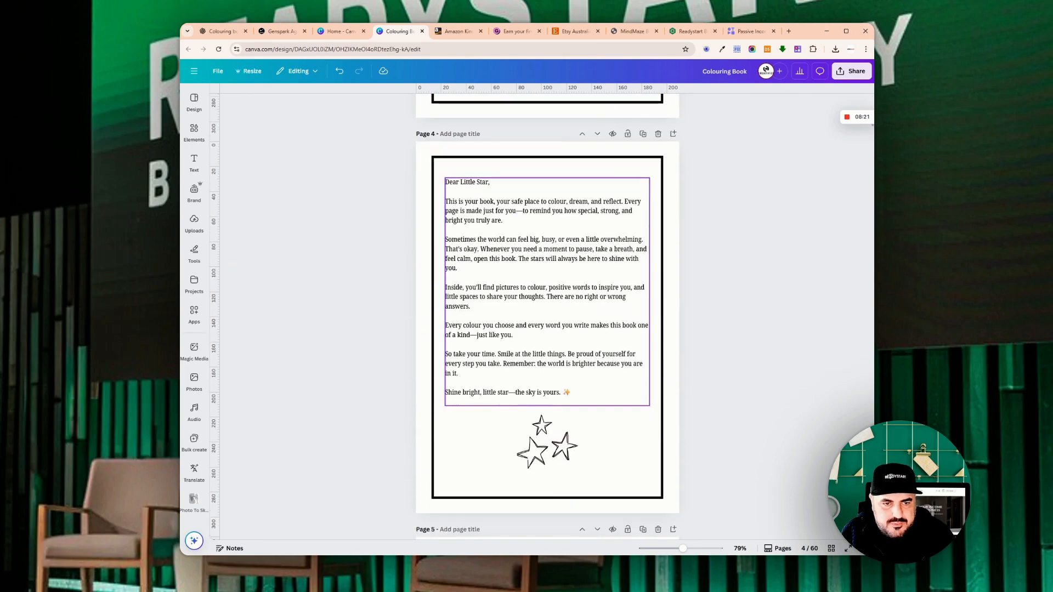
pyautogui.scroll(14, 456, 268)
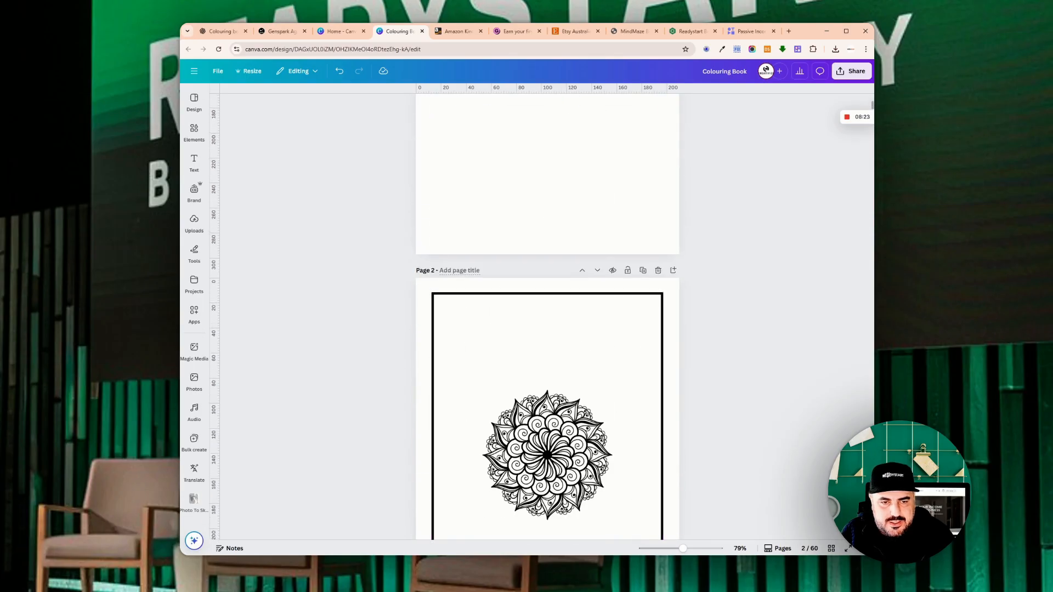
pyautogui.scroll(-3, 459, 274)
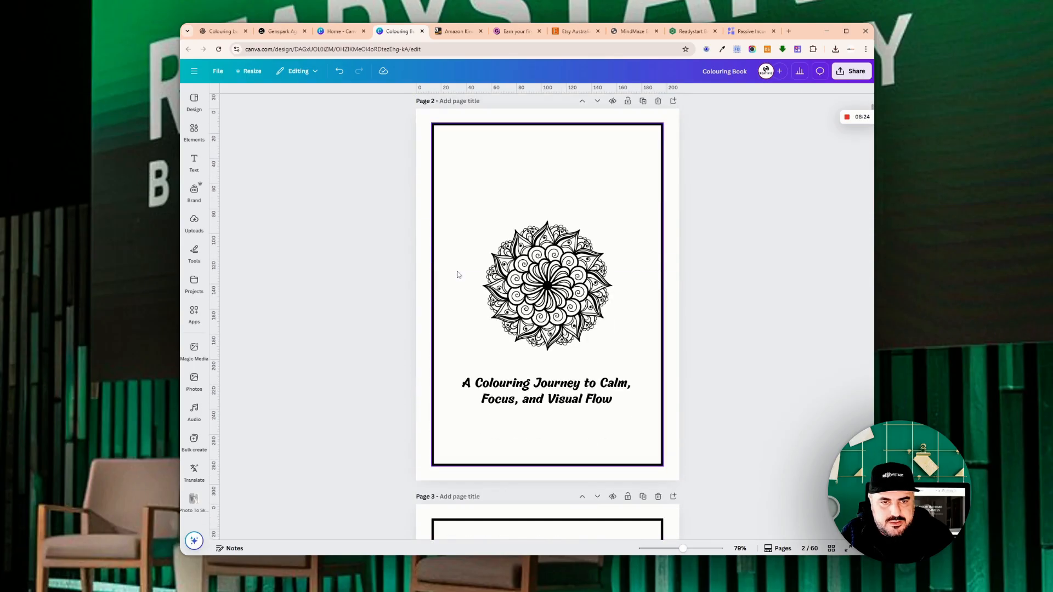
pyautogui.click(529, 224)
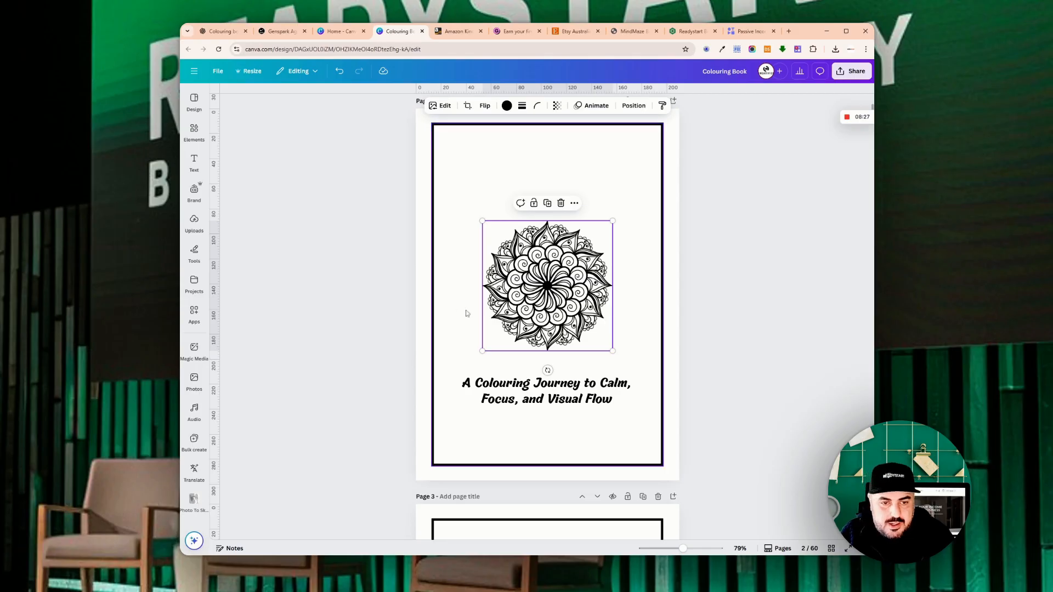
pyautogui.scroll(-4, 466, 386)
pyautogui.scroll(-2, 466, 386)
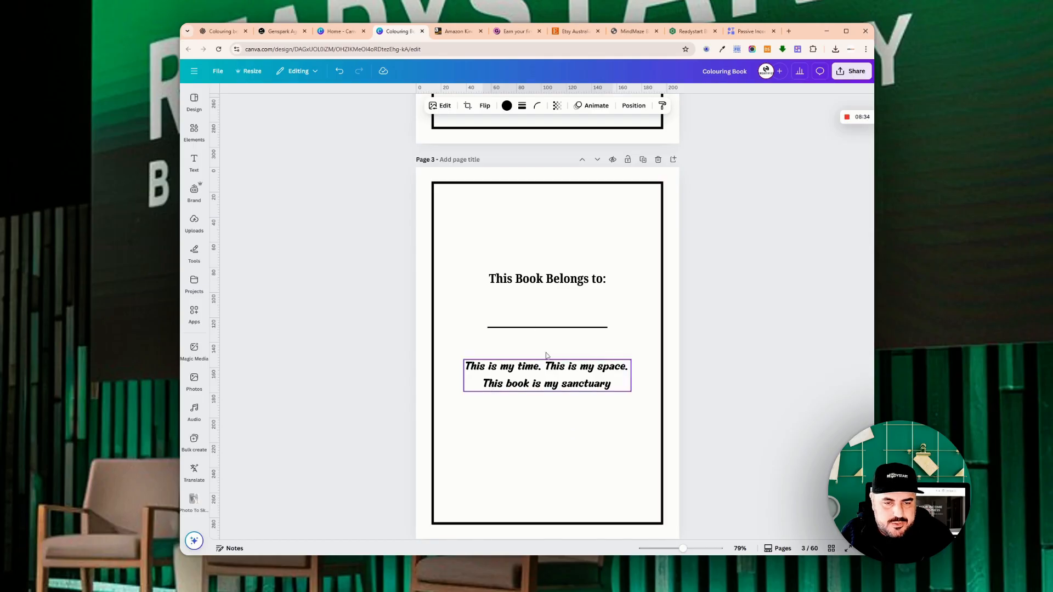
pyautogui.scroll(-5, 542, 395)
pyautogui.scroll(-3, 542, 395)
pyautogui.click(489, 220)
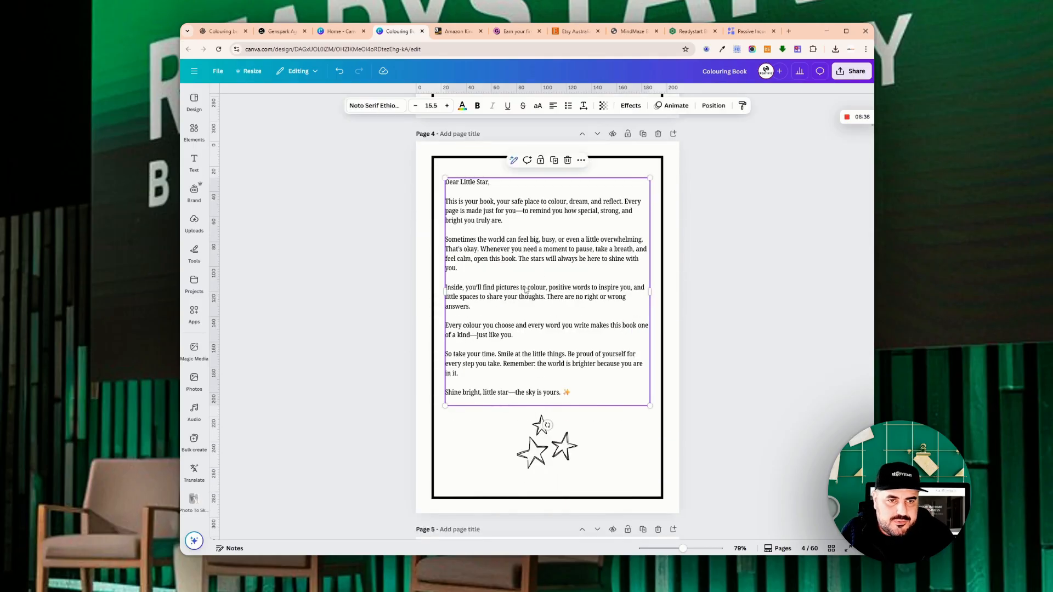
# - Examine the mindful colouring tips page and go back through the opening pages to the blank cover page
pyautogui.scroll(-10, 501, 265)
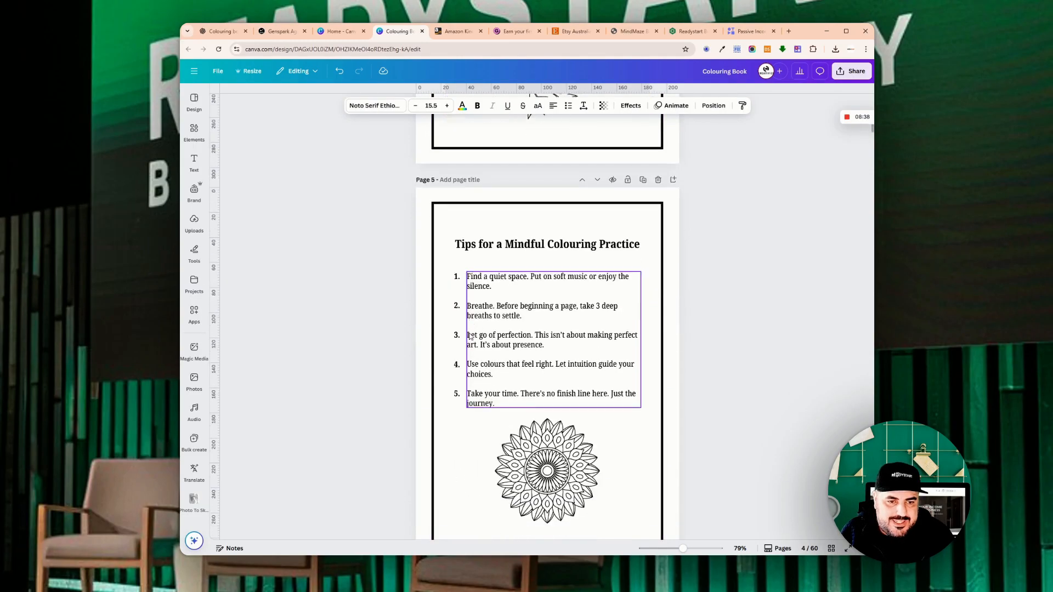
pyautogui.scroll(-4, 475, 330)
pyautogui.scroll(20, 475, 330)
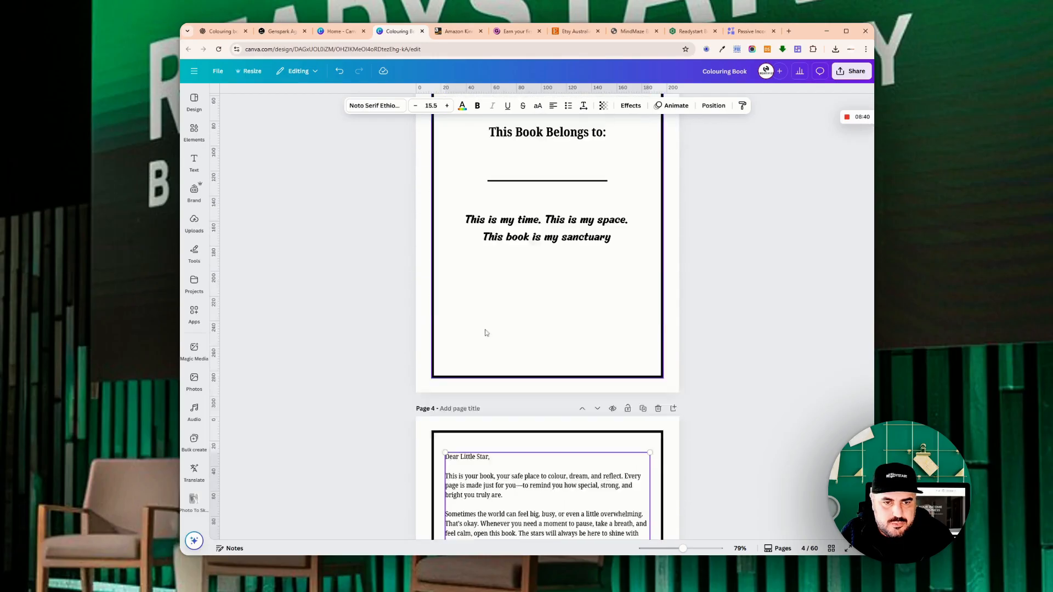
pyautogui.scroll(10, 489, 332)
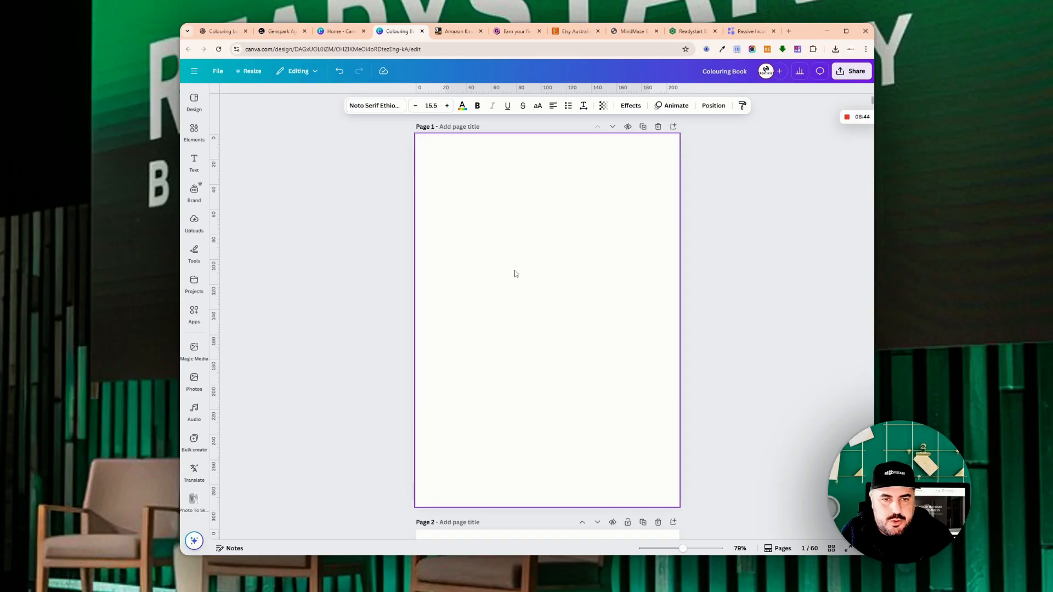
pyautogui.scroll(-9, 505, 256)
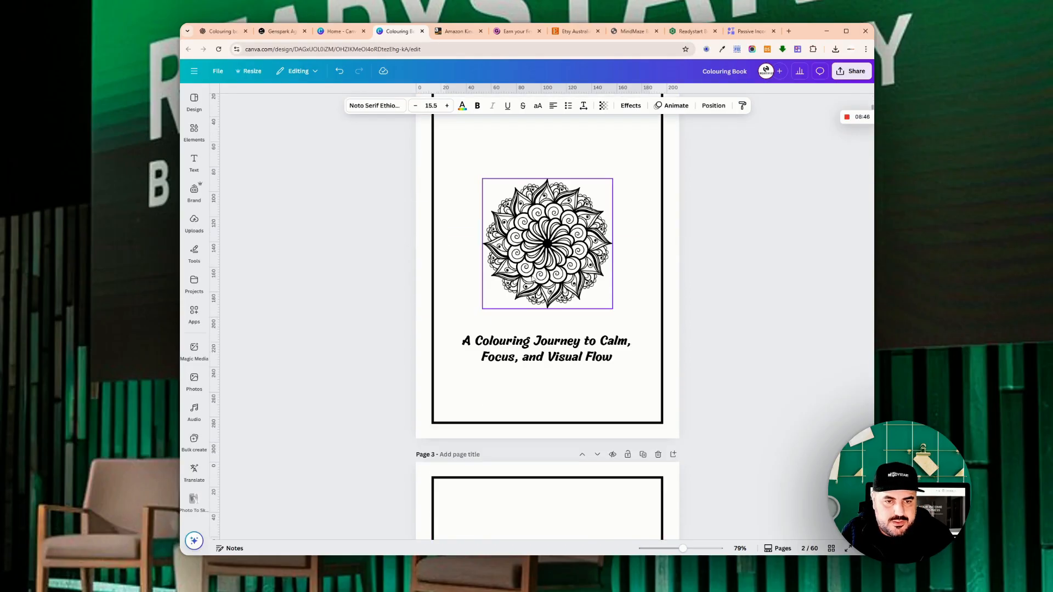
pyautogui.scroll(4, 535, 278)
pyautogui.scroll(5, 535, 278)
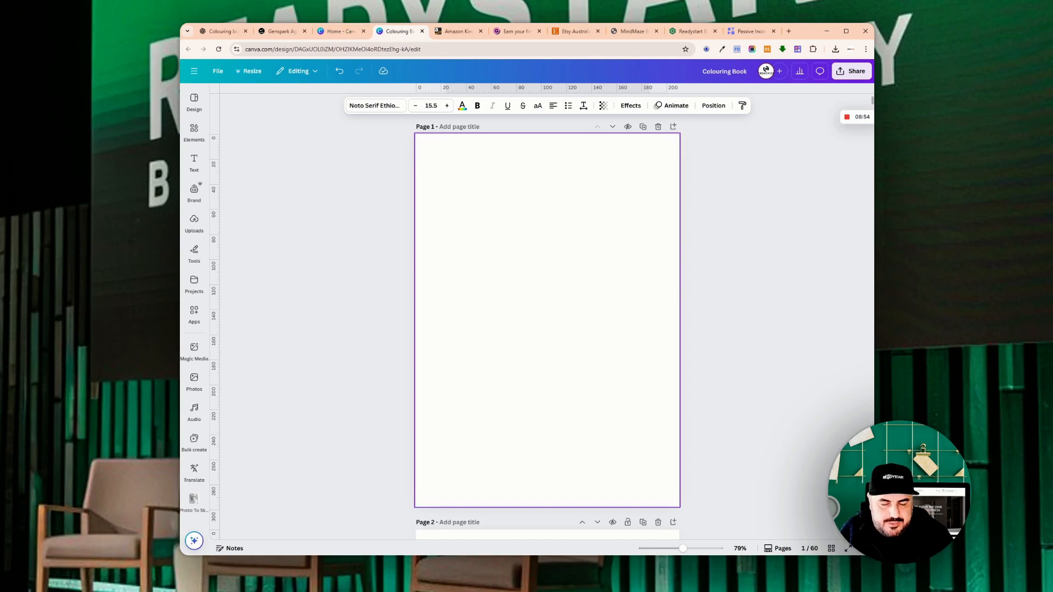
# - Check the Genspark image generation page, and return to ChatGPT to review the outline's cover, intro and main page prompts
pyautogui.click(281, 33)
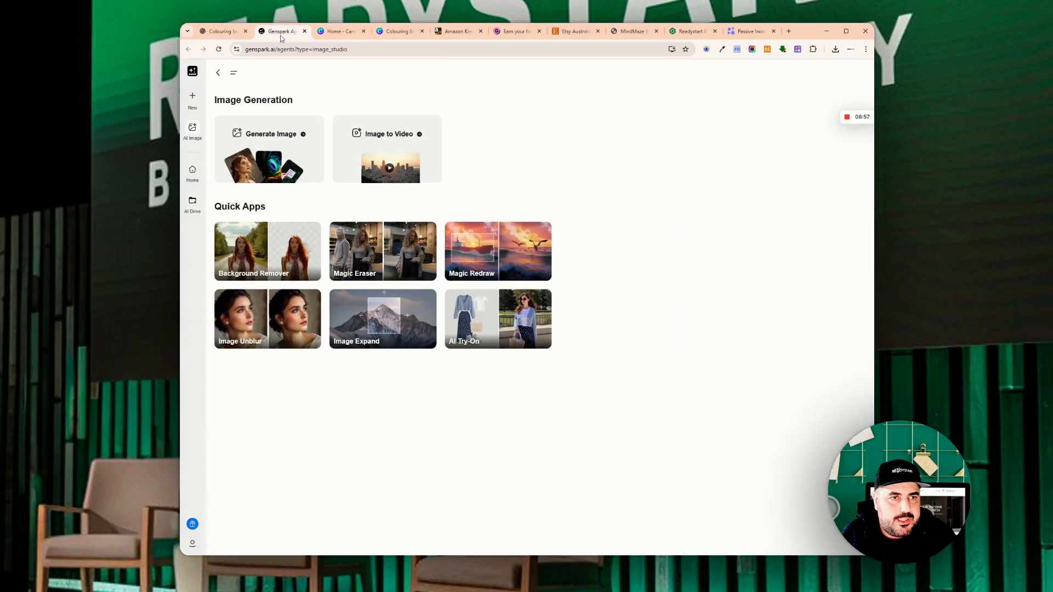
pyautogui.click(230, 32)
pyautogui.scroll(-5, 537, 291)
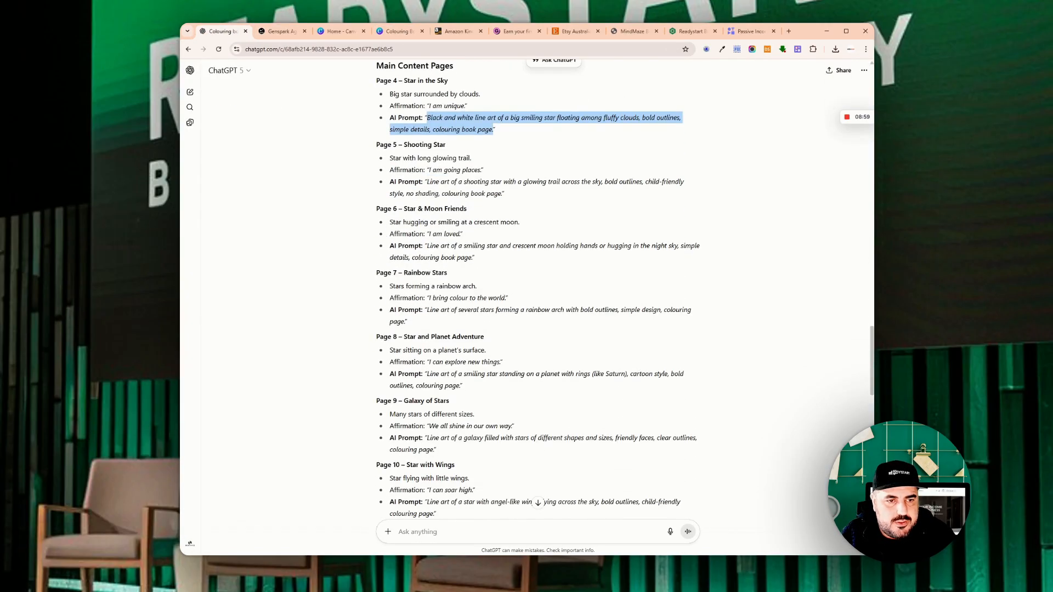
pyautogui.scroll(2, 537, 291)
pyautogui.scroll(3, 537, 291)
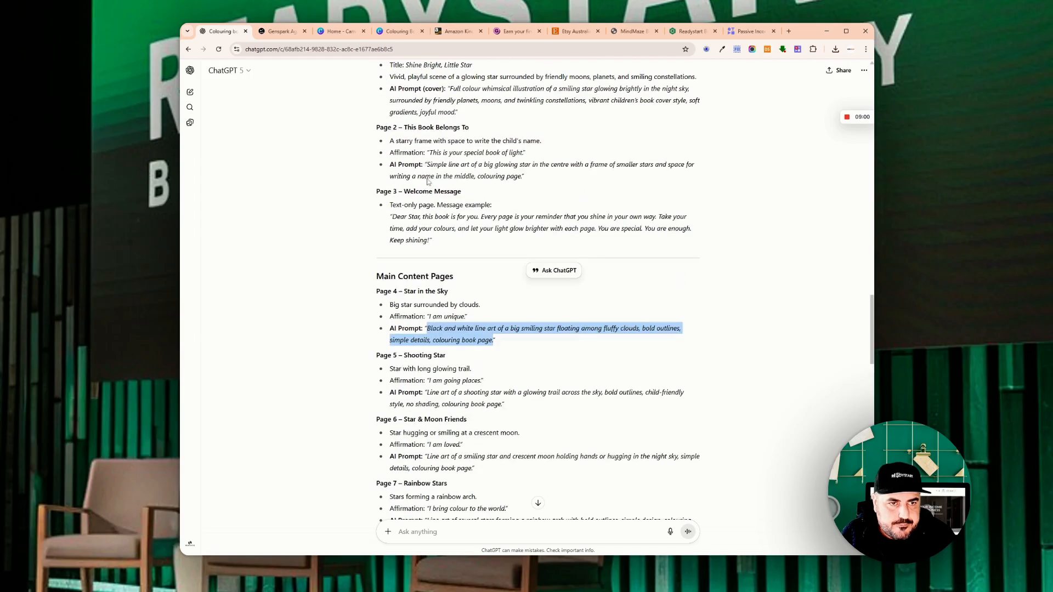
pyautogui.scroll(3, 538, 290)
pyautogui.scroll(-3, 440, 326)
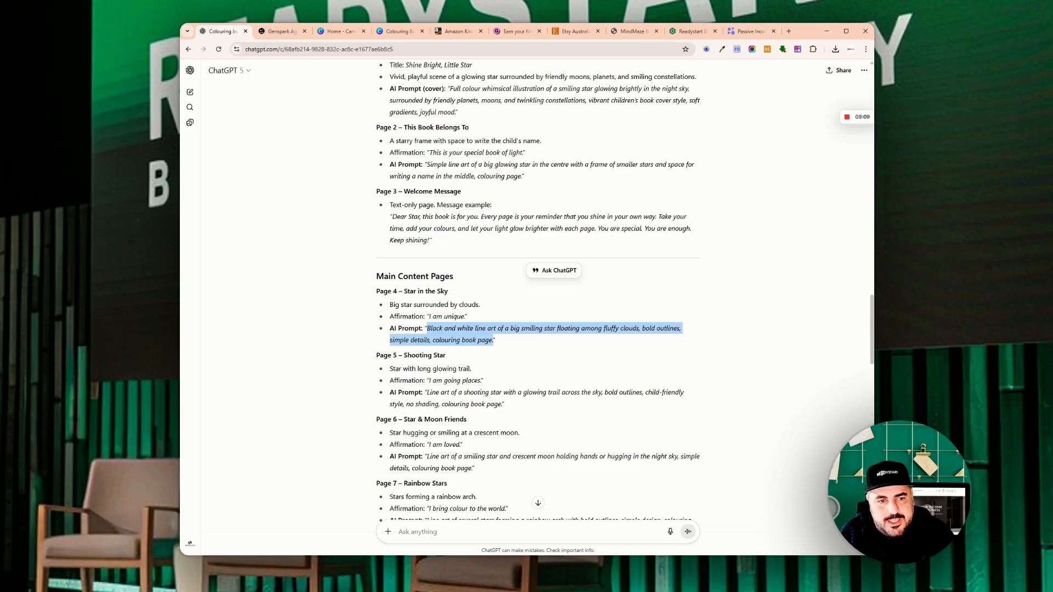
# - Copy the AI prompt for Page 4 – Star in the Sky from the ChatGPT outline
pyautogui.moveTo(389, 305); pyautogui.dragTo(475, 318)
pyautogui.click(475, 318)
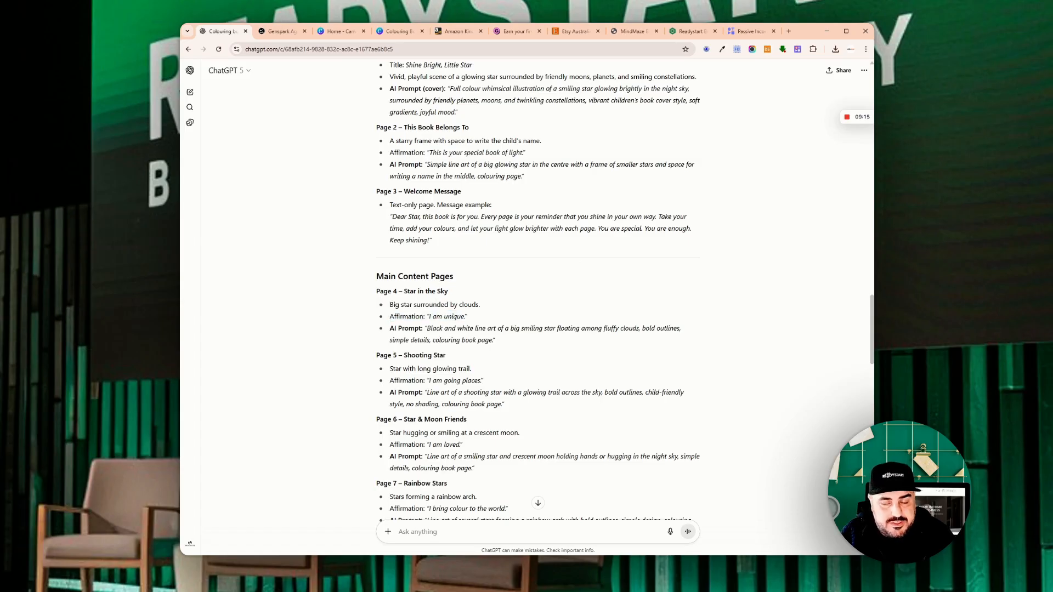
pyautogui.moveTo(429, 317)
pyautogui.mouseDown()
pyautogui.moveTo(462, 317)
pyautogui.moveTo(432, 317)
pyautogui.mouseUp()
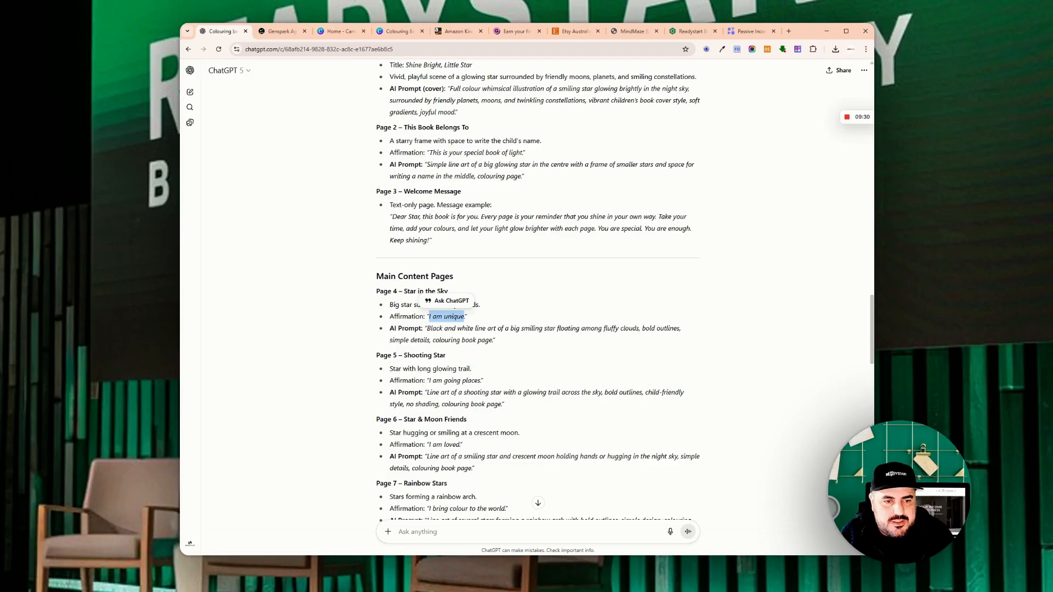
pyautogui.moveTo(427, 328); pyautogui.dragTo(493, 341)
pyautogui.hotkey('ctrl', 'c')
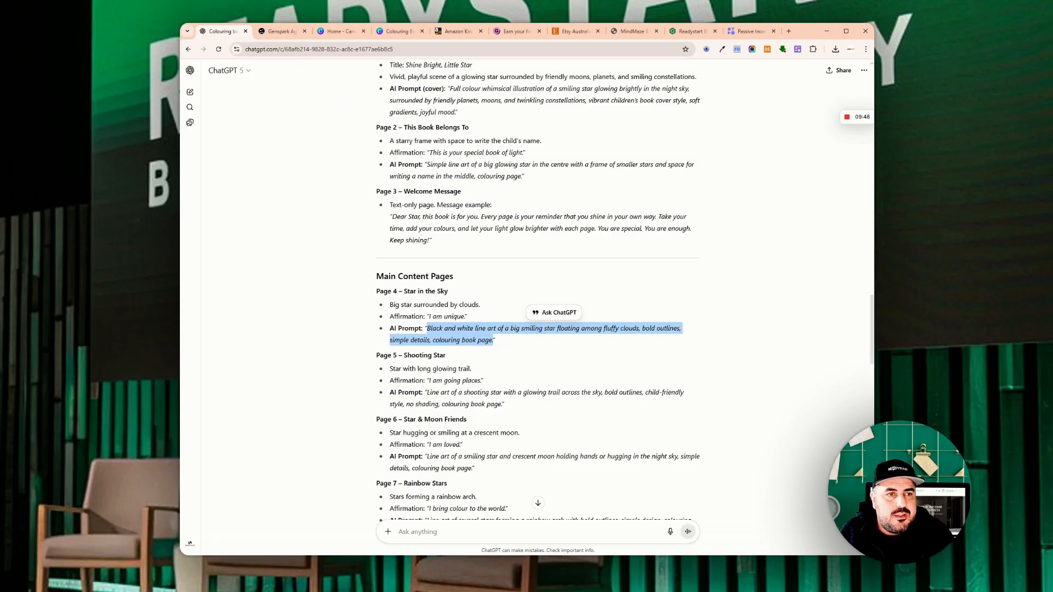
# - Switch to Genspark and open its AI Image tool for generating an image
pyautogui.click(281, 32)
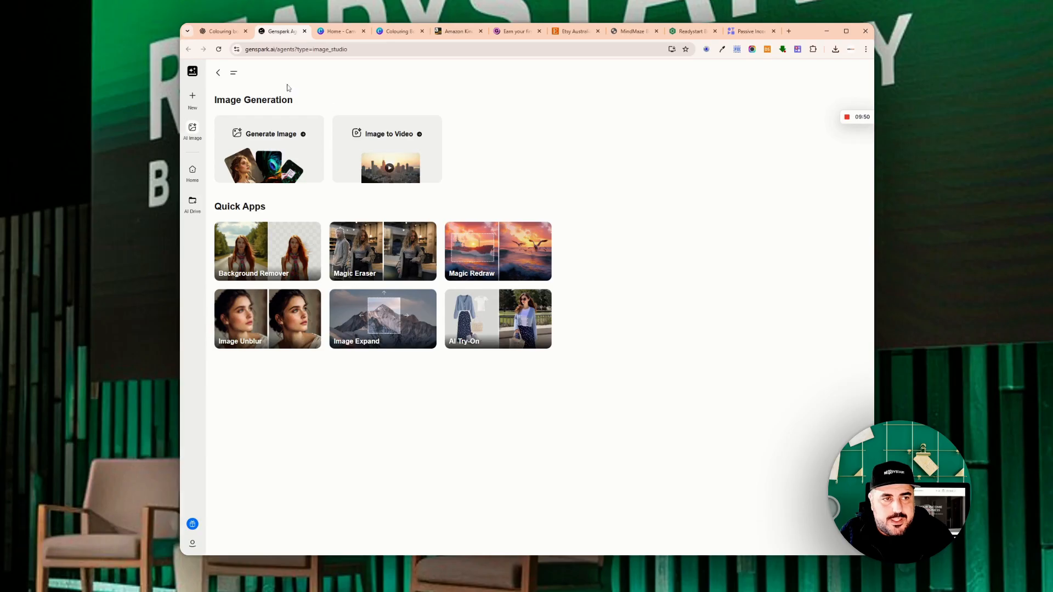
pyautogui.click(192, 72)
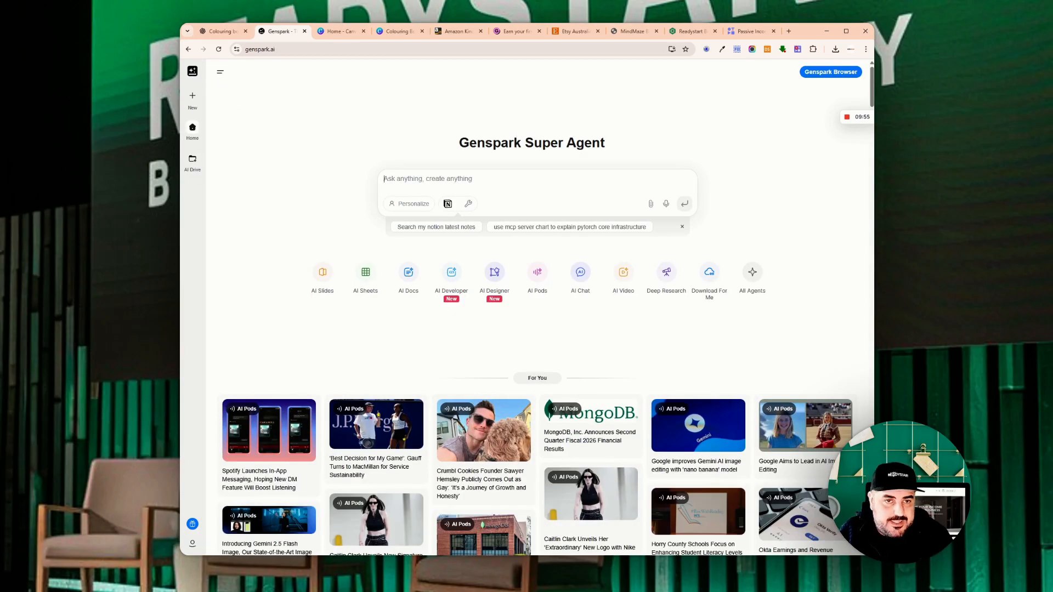
pyautogui.click(222, 32)
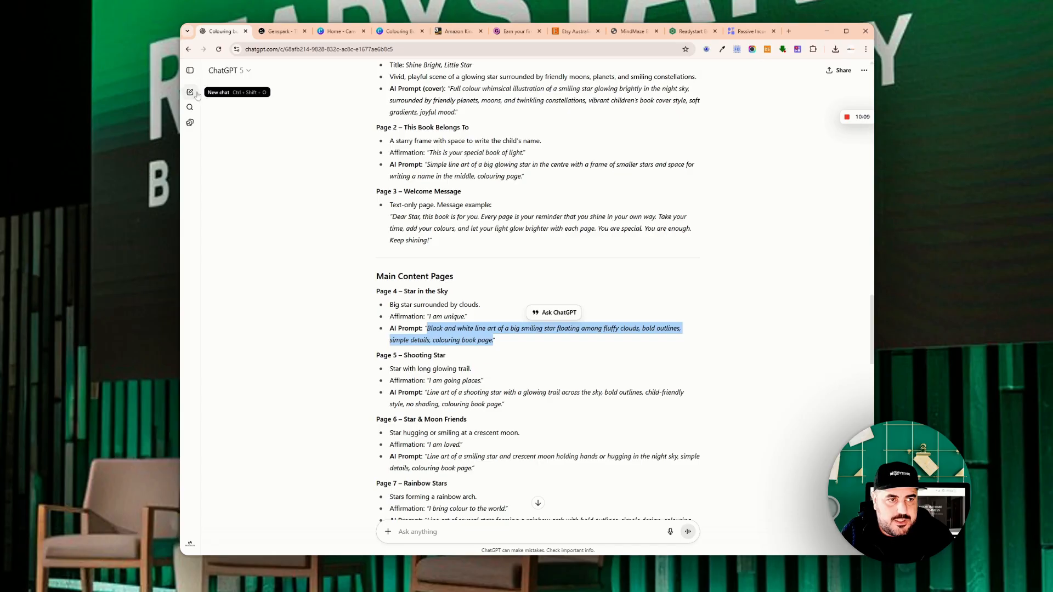
pyautogui.click(279, 34)
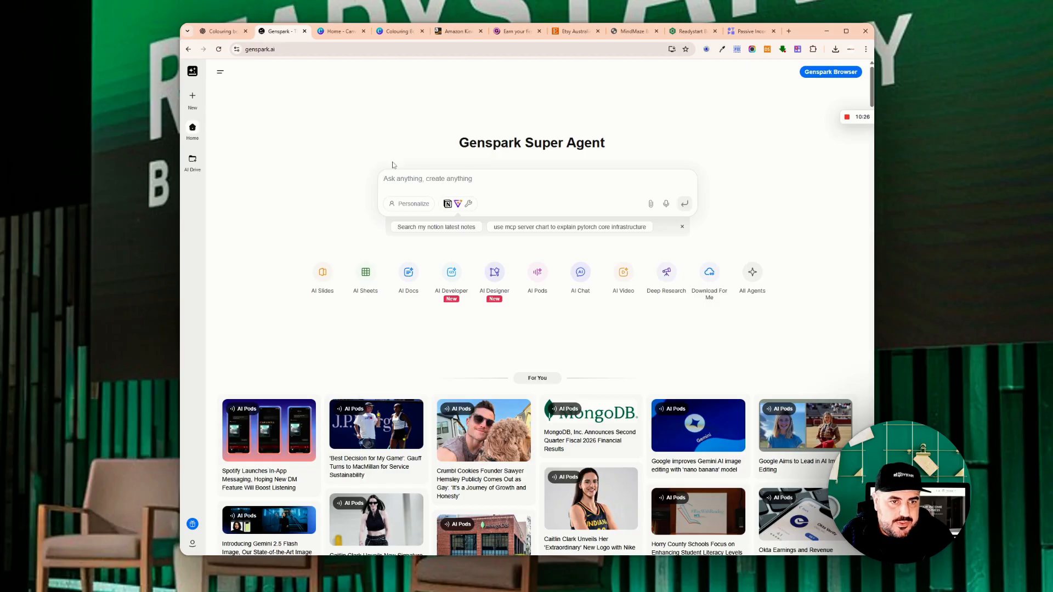
pyautogui.moveTo(192, 97)
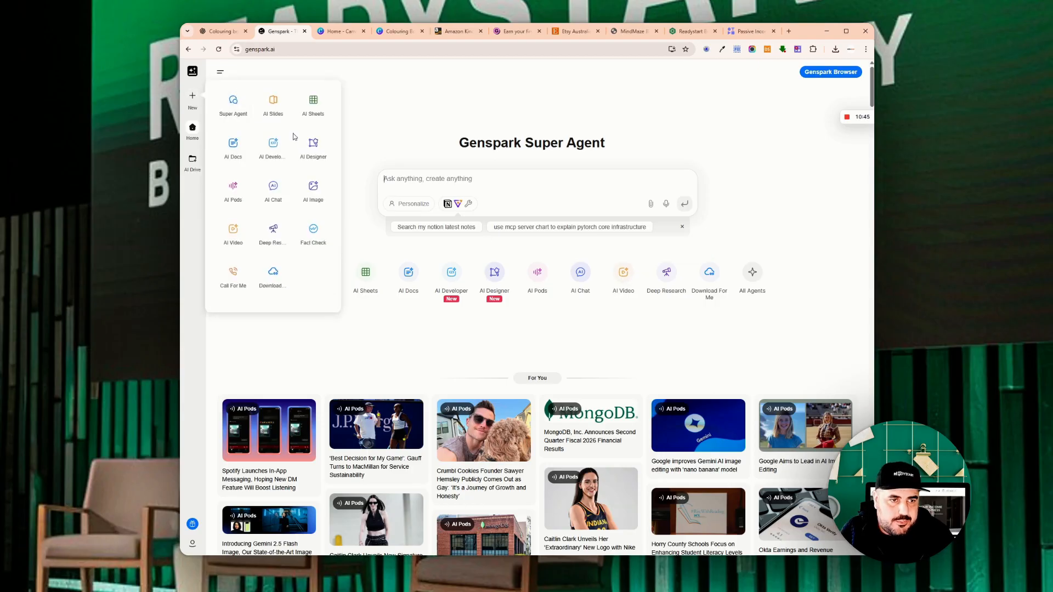
pyautogui.click(313, 188)
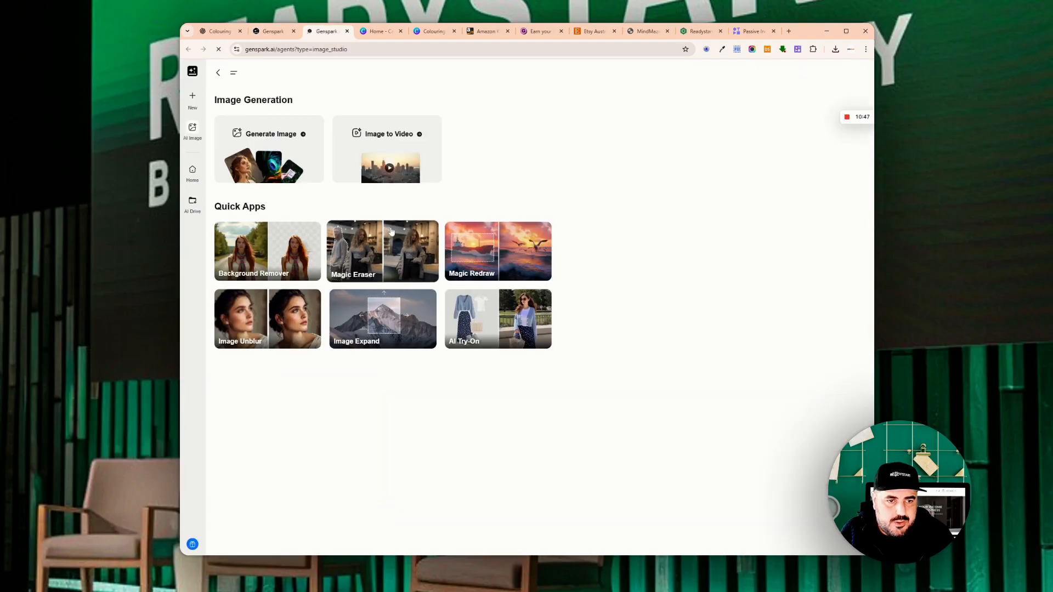
pyautogui.click(268, 148)
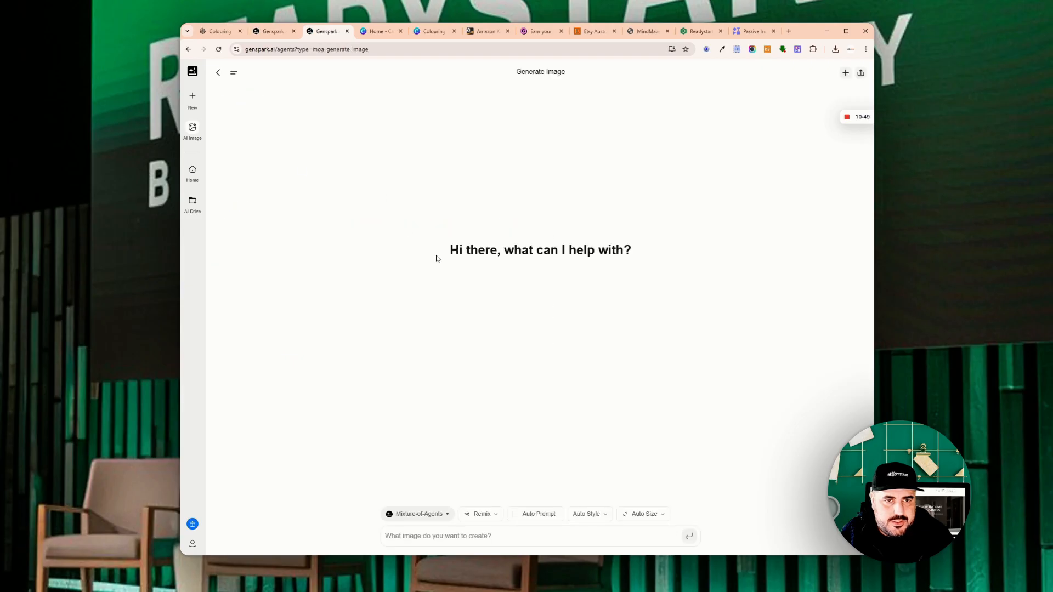
# - Look through the available image models and choose GPT Image
pyautogui.click(419, 515)
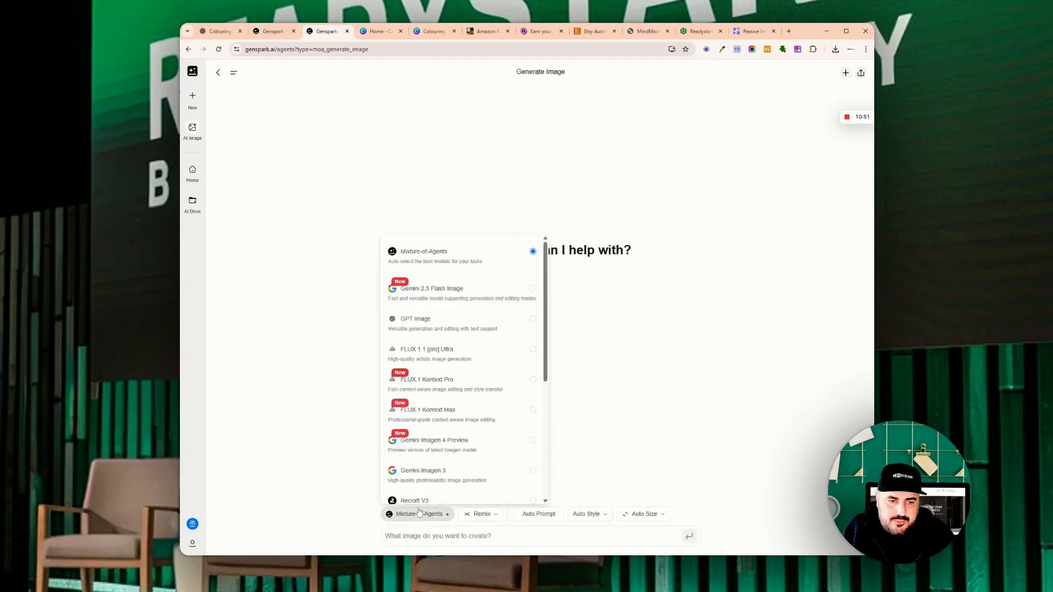
pyautogui.scroll(-4, 459, 346)
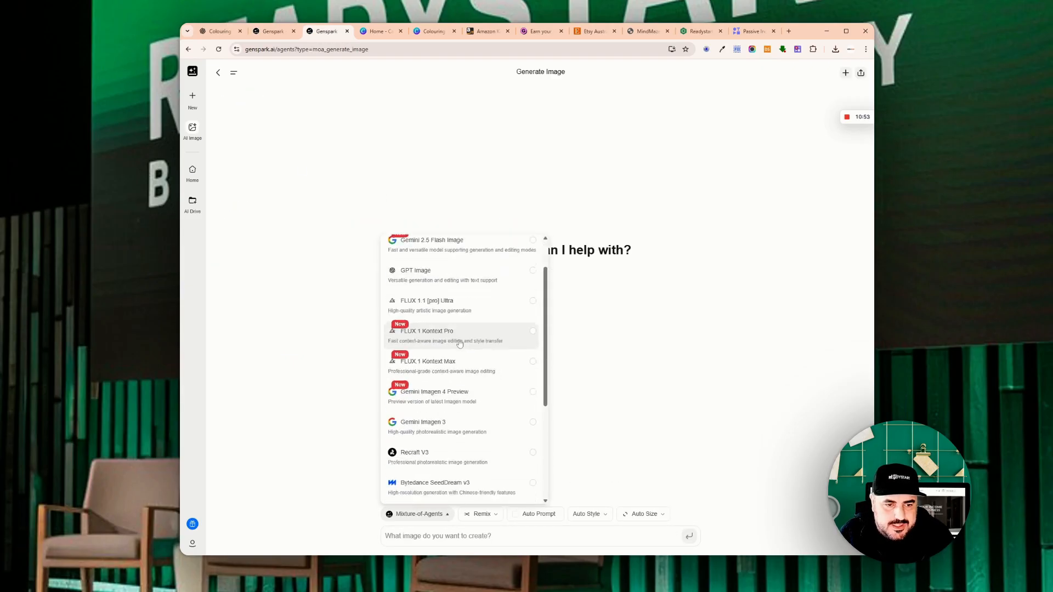
pyautogui.scroll(3, 460, 365)
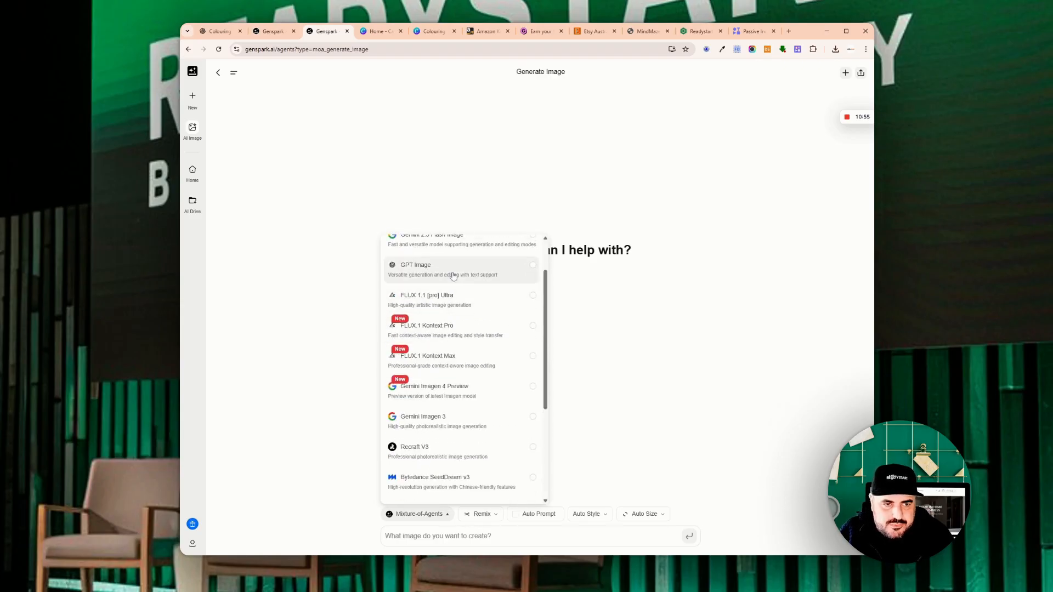
pyautogui.click(419, 274)
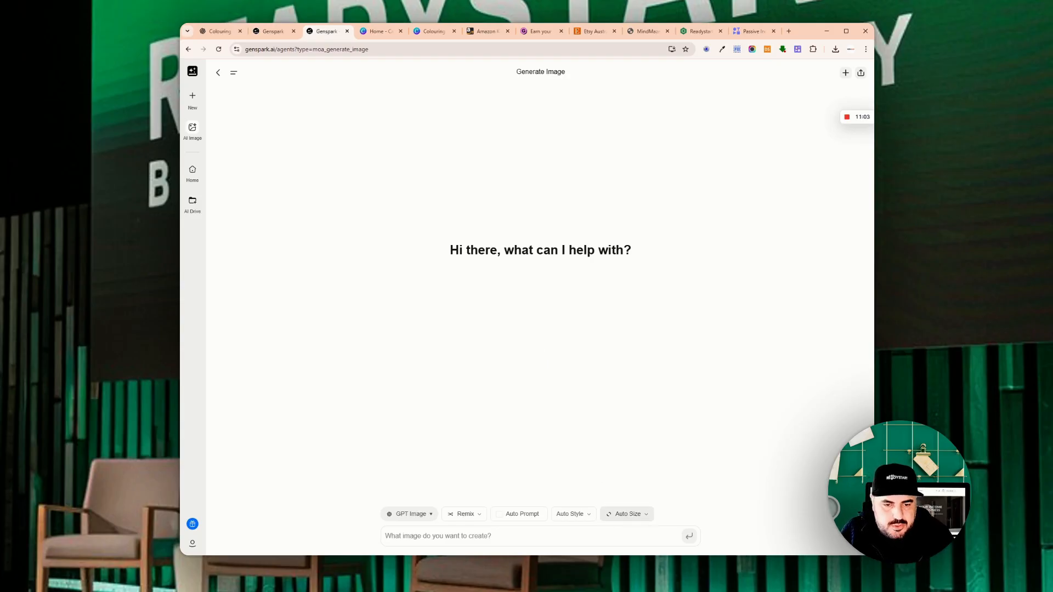
# - Set the image size to 2:3 and generate an image from the copied smiling star prompt
pyautogui.click(627, 514)
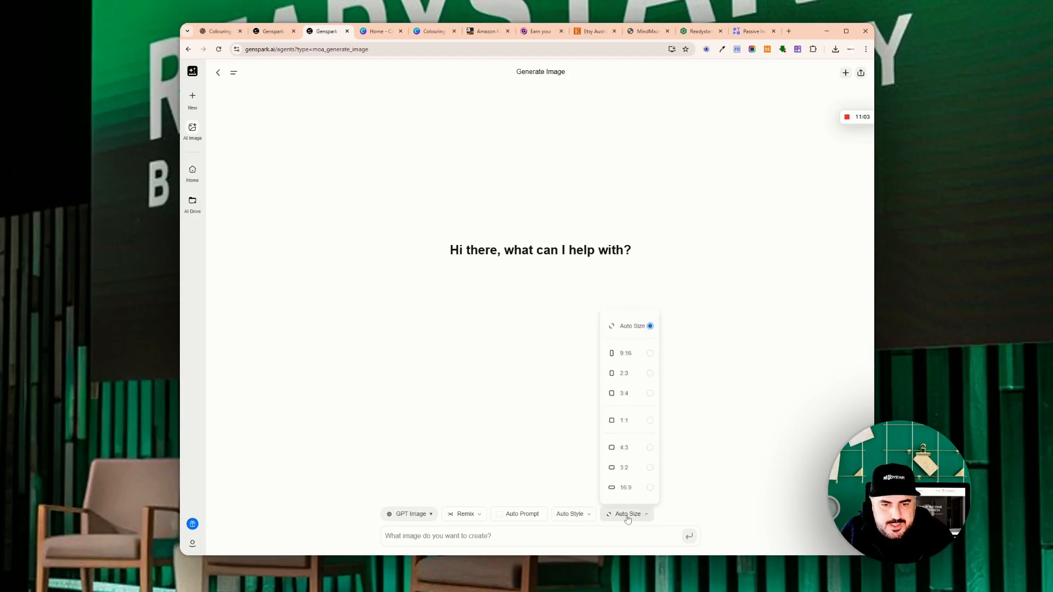
pyautogui.click(630, 378)
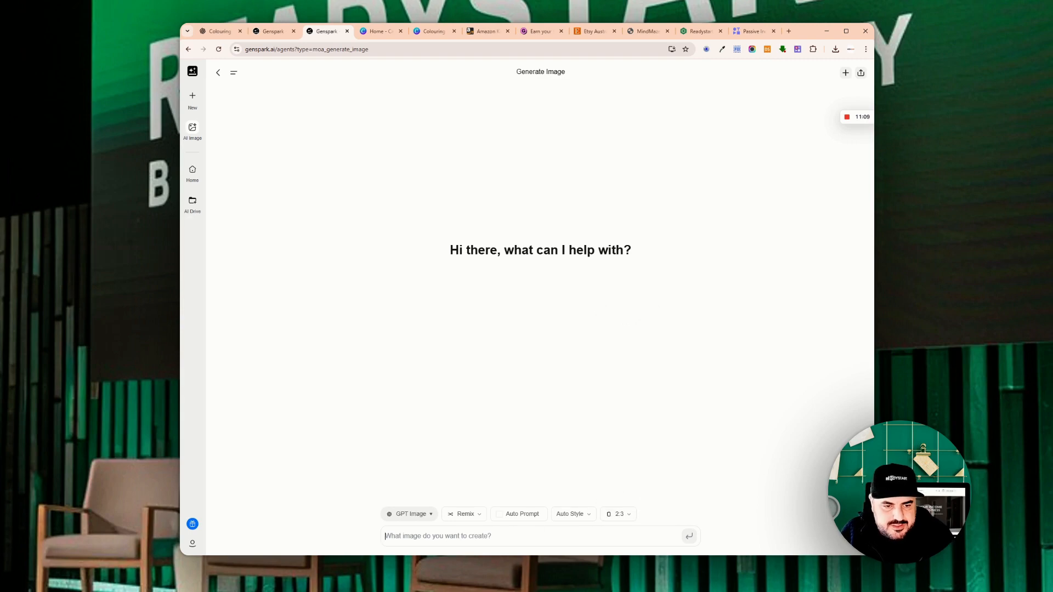
pyautogui.hotkey('ctrl', 'v')
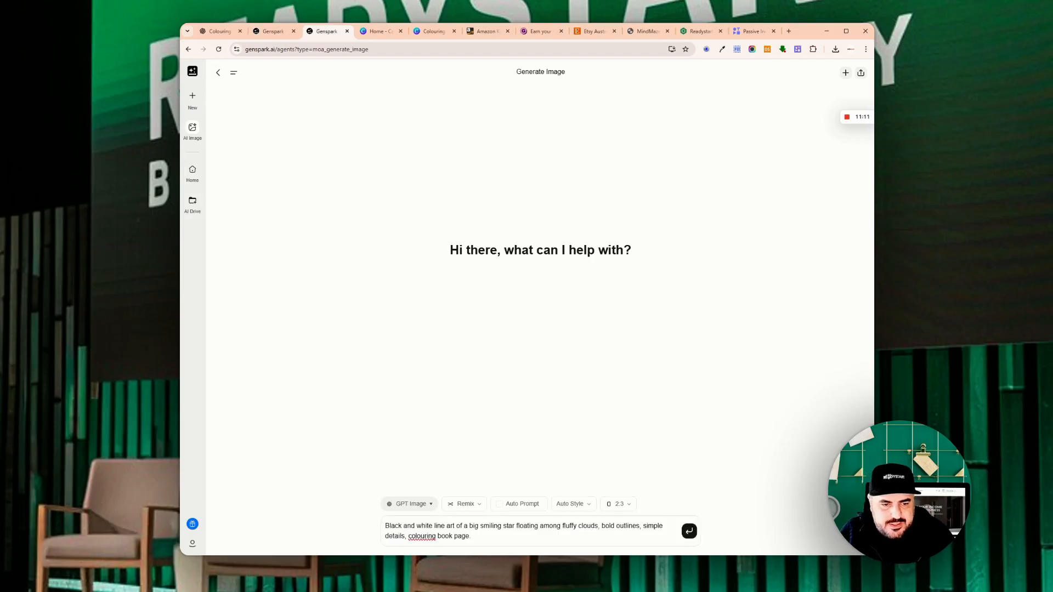
pyautogui.press('Return')
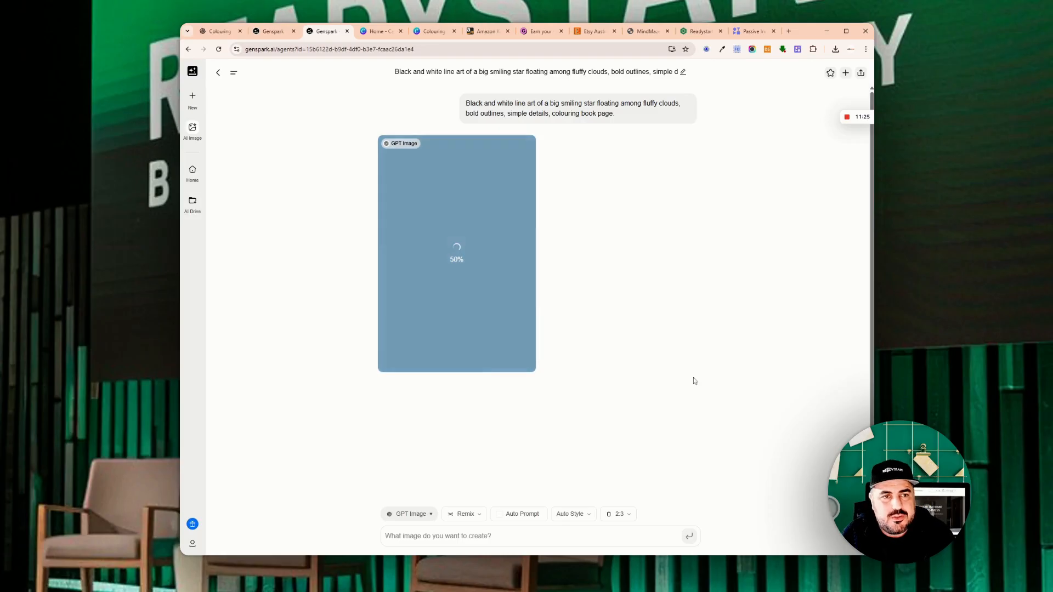
# - Return to the ChatGPT outline and highlight the AI prompt for Page 5 – Shooting Star
pyautogui.click(219, 31)
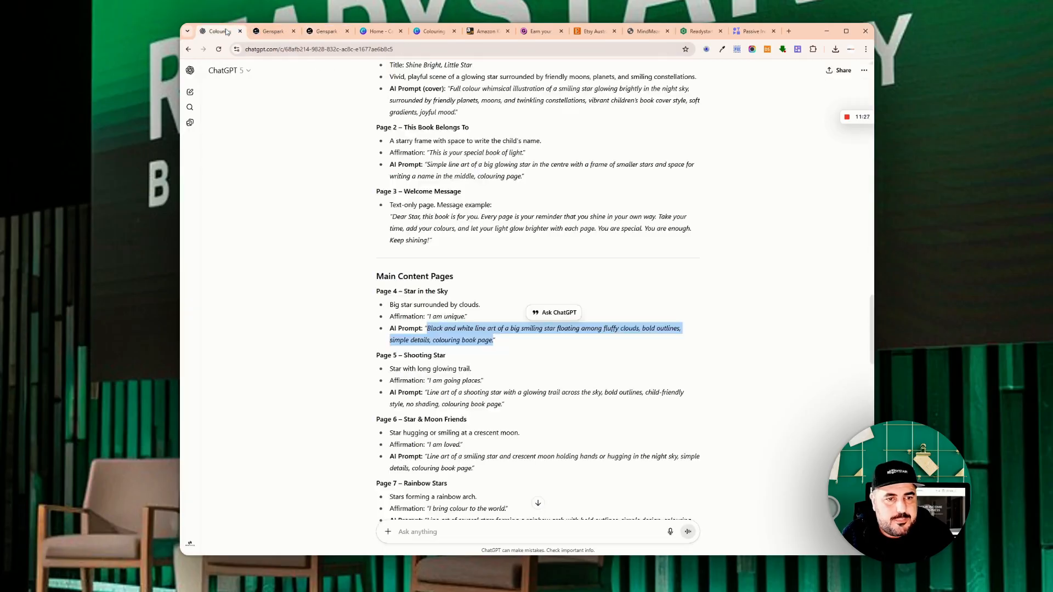
pyautogui.scroll(-2, 659, 235)
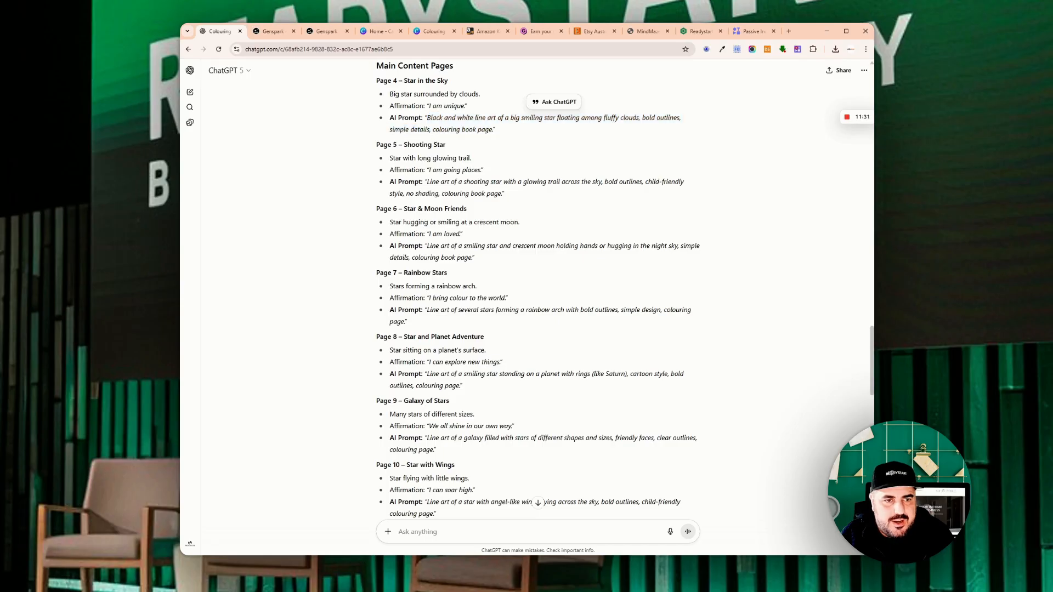
pyautogui.moveTo(425, 182)
pyautogui.mouseDown()
pyautogui.moveTo(490, 194)
pyautogui.moveTo(427, 182)
pyautogui.mouseUp()
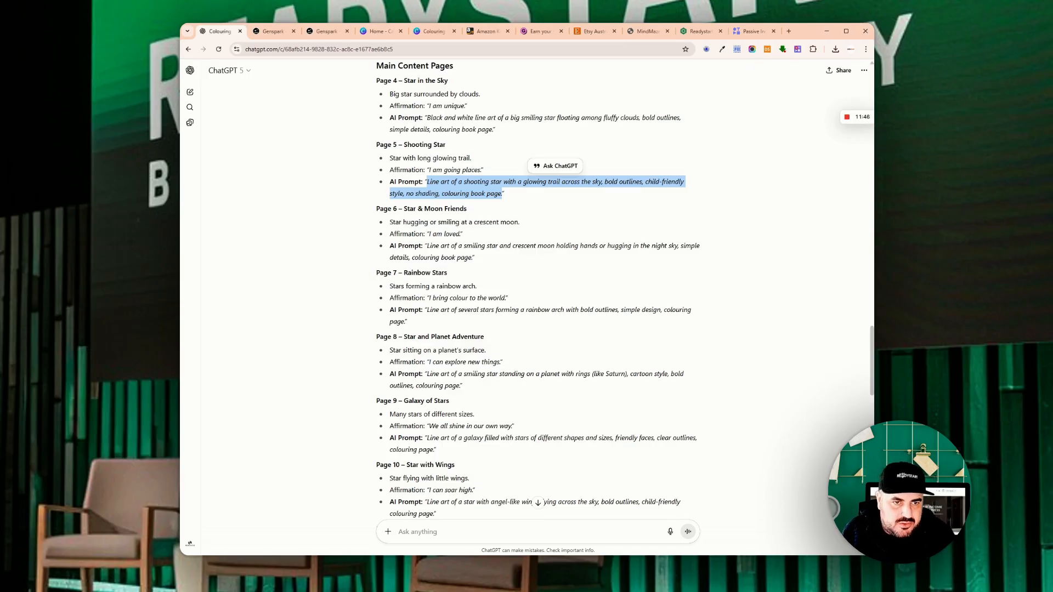
# - Check the opening pages of the Canva design and the Genspark home page, and return to the ChatGPT outline
pyautogui.click(421, 34)
pyautogui.scroll(-4, 518, 214)
pyautogui.scroll(3, 518, 214)
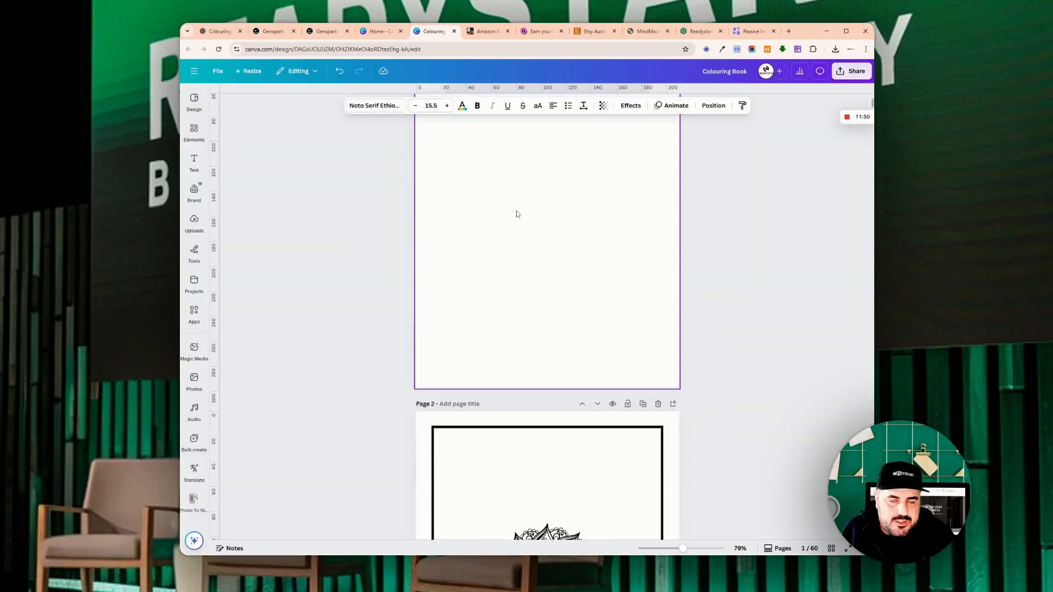
pyautogui.click(258, 31)
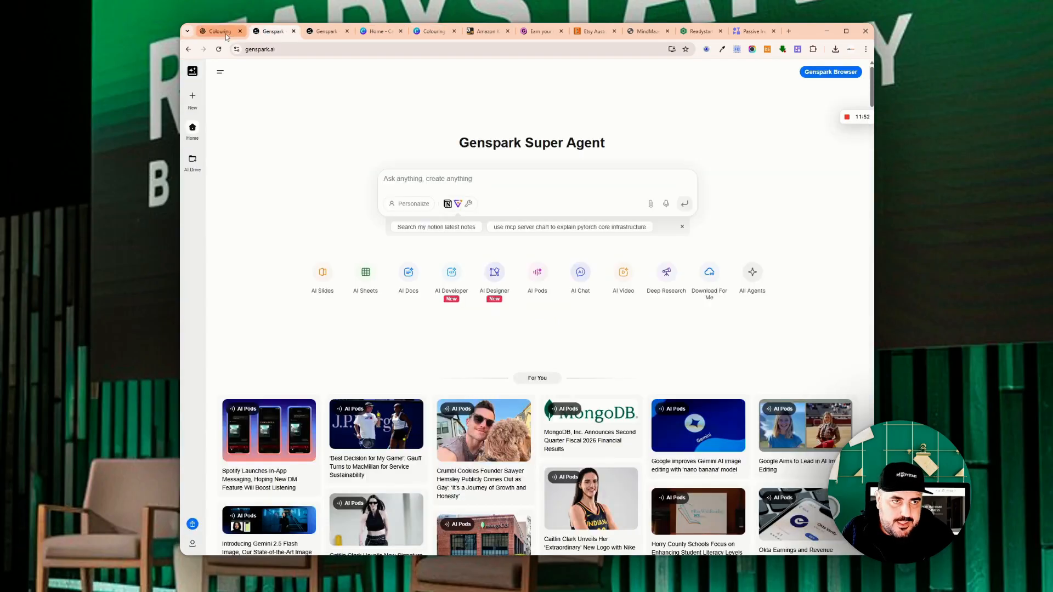
pyautogui.click(219, 31)
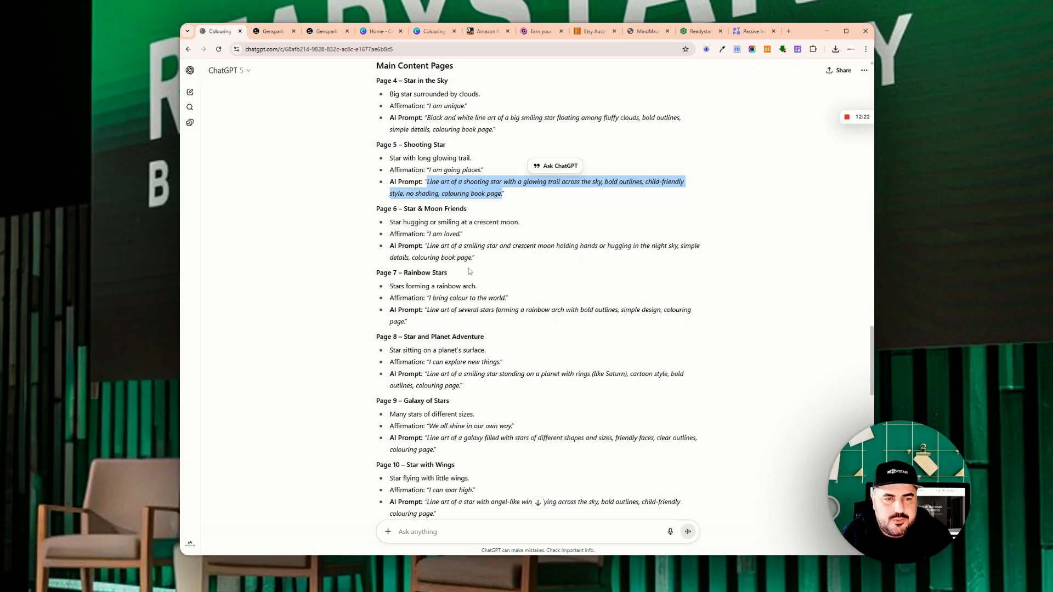
# - Switch to the Genspark image session and compare the generated smiling star with its prompt
pyautogui.click(275, 35)
pyautogui.click(314, 34)
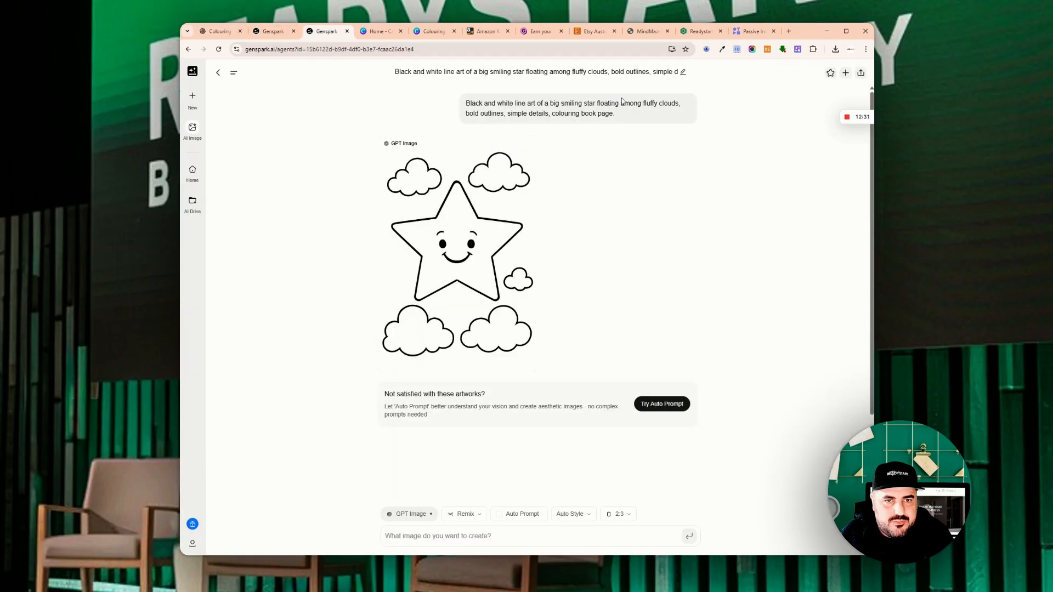
pyautogui.moveTo(564, 103); pyautogui.dragTo(679, 103)
pyautogui.click(648, 147)
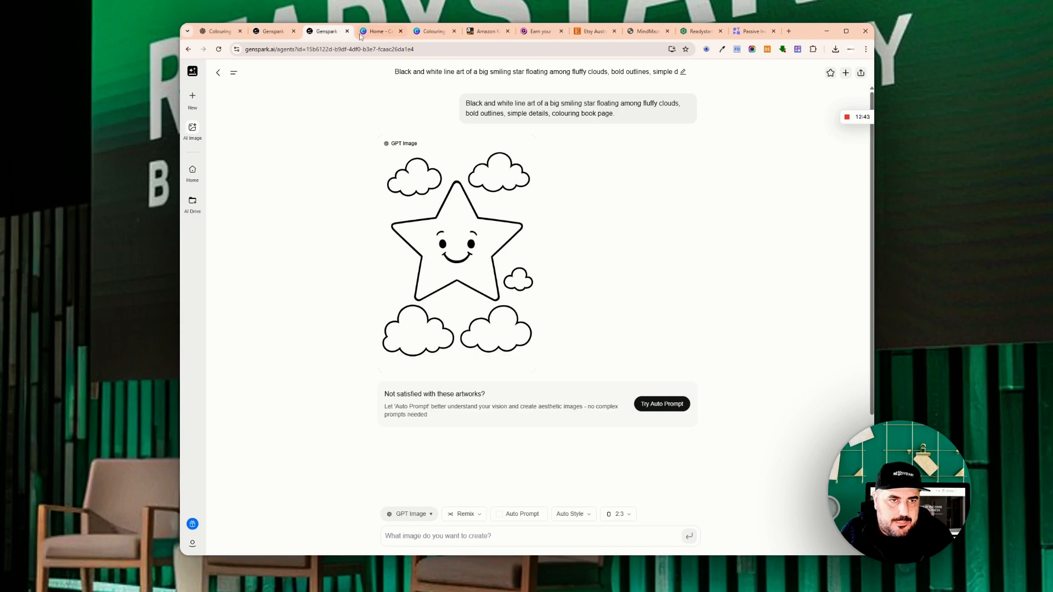
# - Check the mandala title page and the "This Book Belongs to" page in the Canva design
pyautogui.click(416, 33)
pyautogui.scroll(-20, 478, 247)
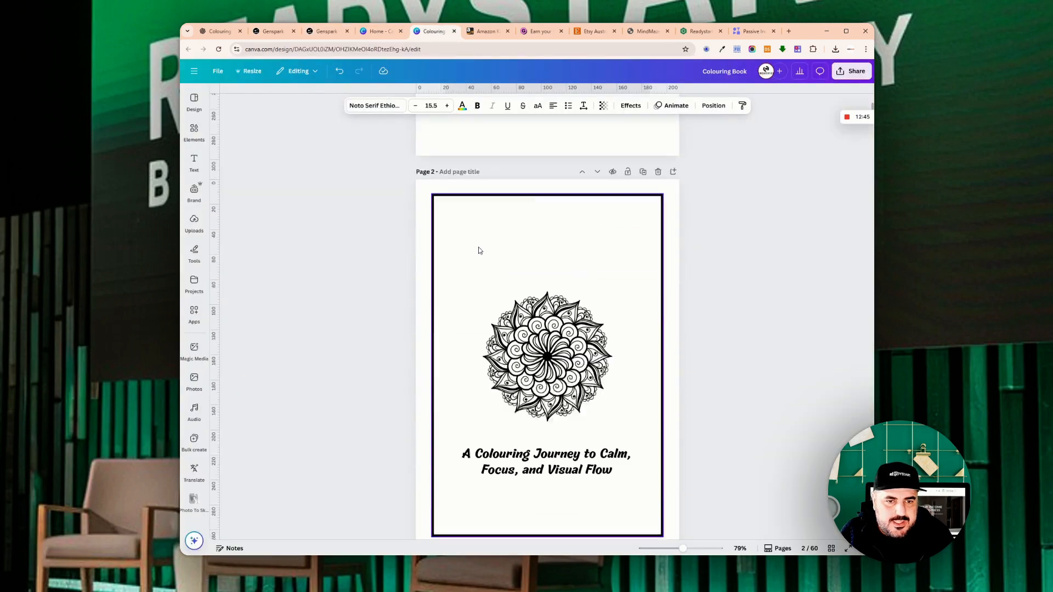
pyautogui.scroll(10, 479, 248)
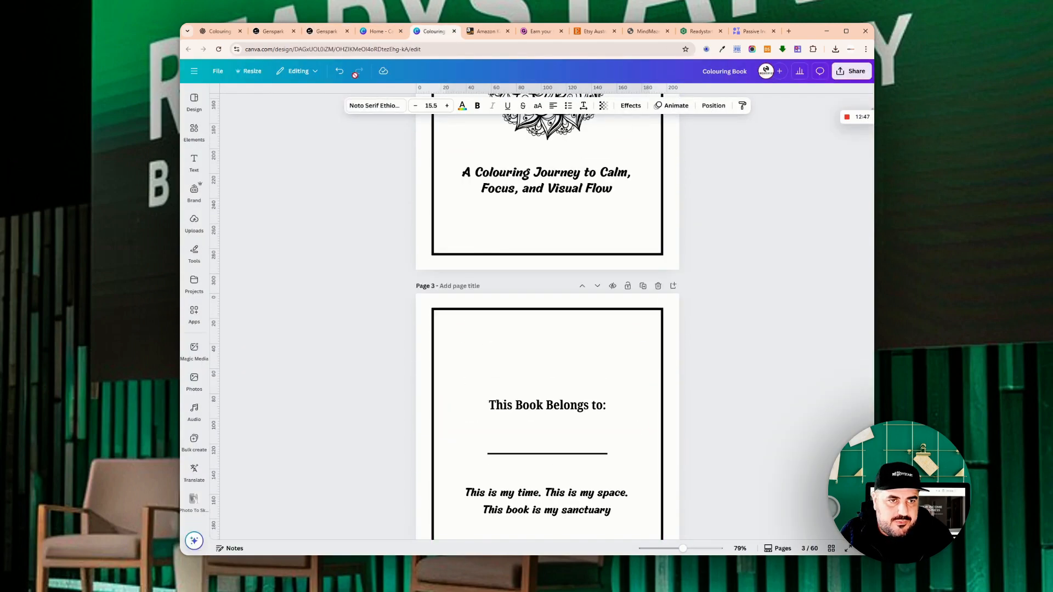
# - Open the generated smiling star image in Genspark and download it
pyautogui.click(319, 33)
pyautogui.click(467, 210)
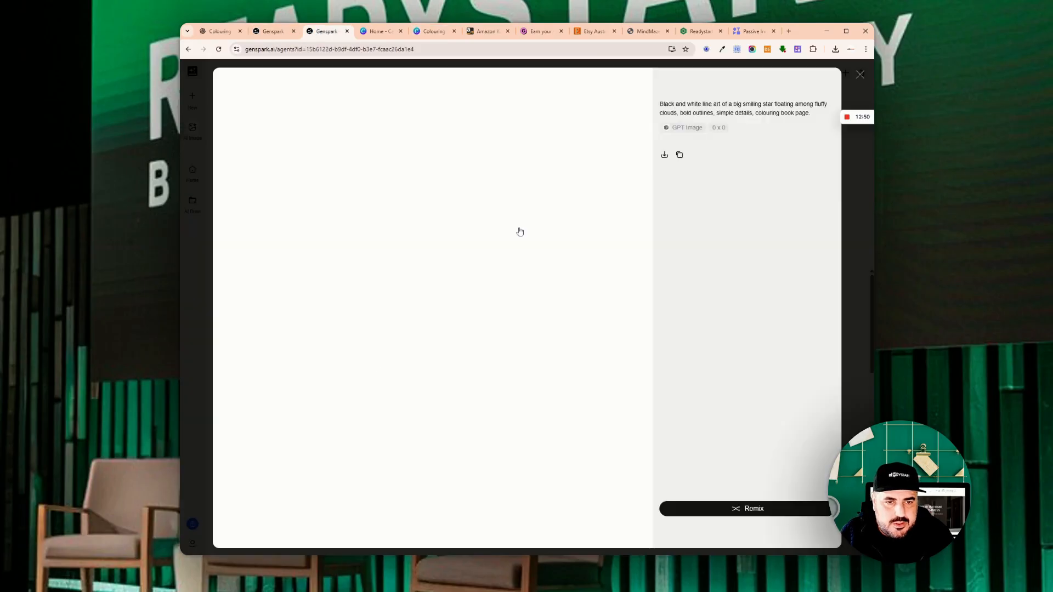
pyautogui.click(665, 156)
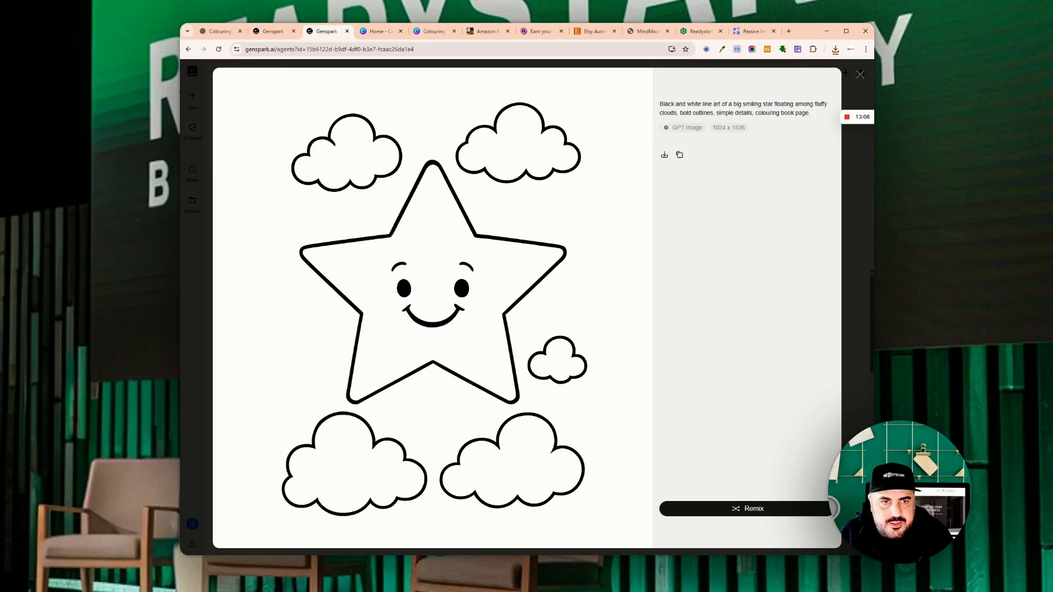
# - Switch to the Canva design and delete the Section 1 page that follows the mindful colouring tips
pyautogui.hotkey('ctrl', 'Tab')
pyautogui.hotkey('ctrl', 'Tab')
pyautogui.scroll(-20, 582, 263)
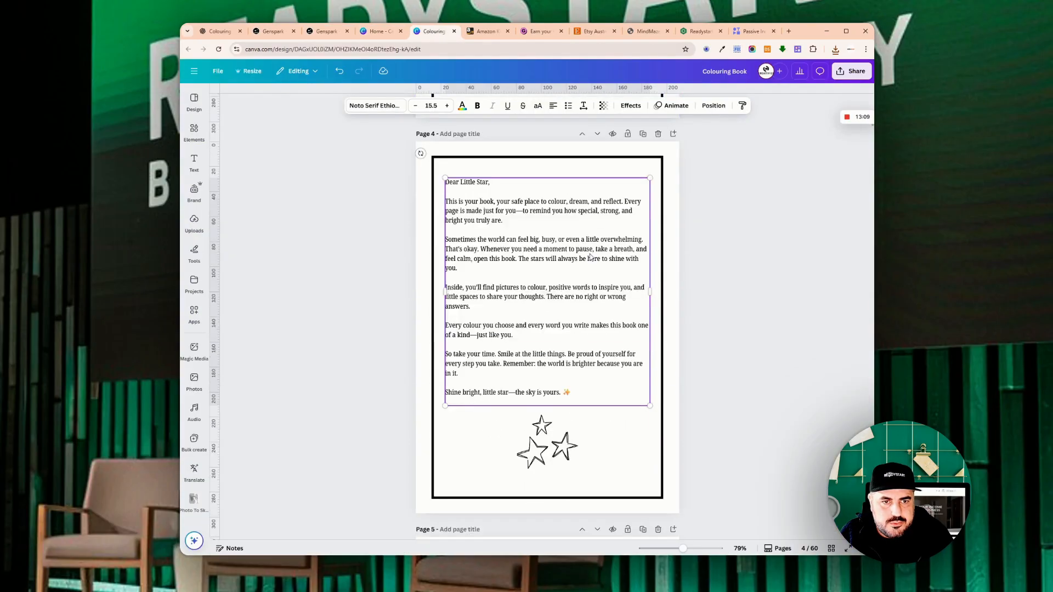
pyautogui.scroll(-6, 608, 247)
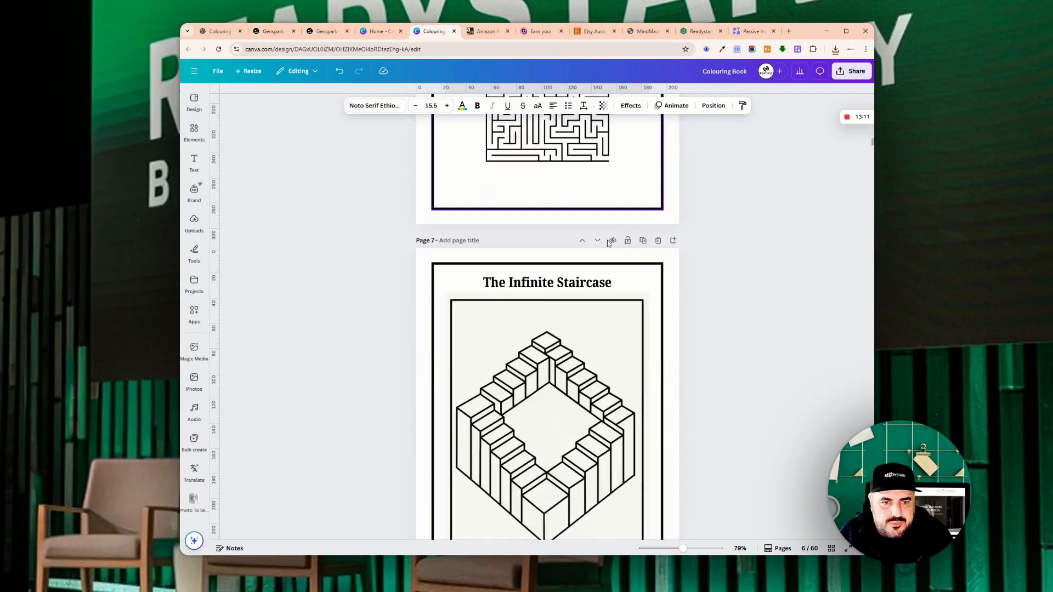
pyautogui.scroll(11, 558, 253)
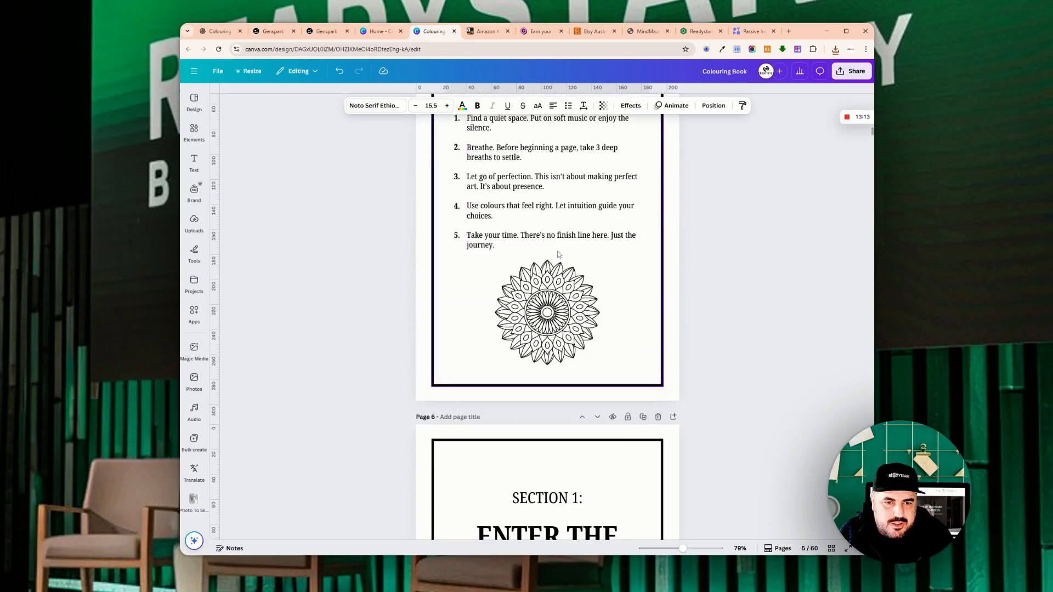
pyautogui.scroll(-3, 558, 253)
pyautogui.click(658, 293)
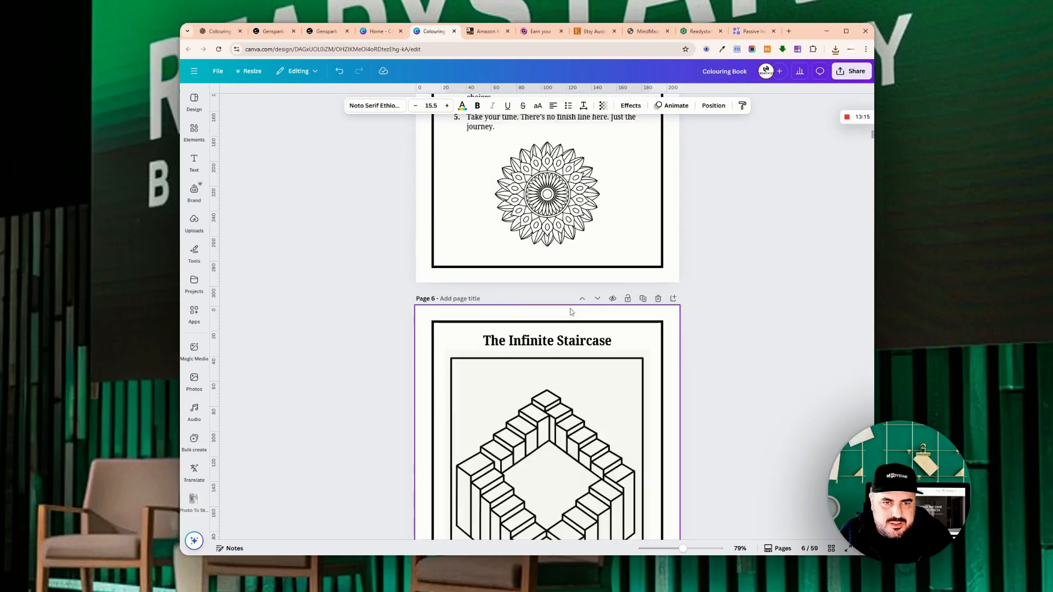
# - Look back over the colouring tips page and bring The Infinite Staircase page into view
pyautogui.scroll(8, 604, 340)
pyautogui.scroll(-5, 572, 334)
pyautogui.scroll(-4, 572, 334)
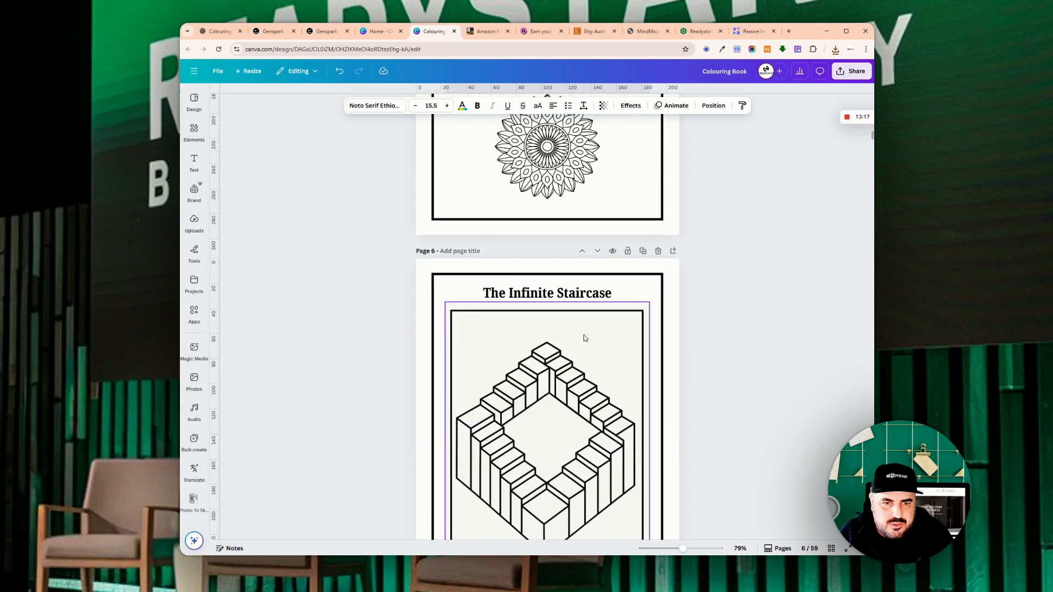
# - Replace the staircase picture on The Infinite Staircase page with the smiling star image
pyautogui.click(586, 338)
pyautogui.press('Delete')
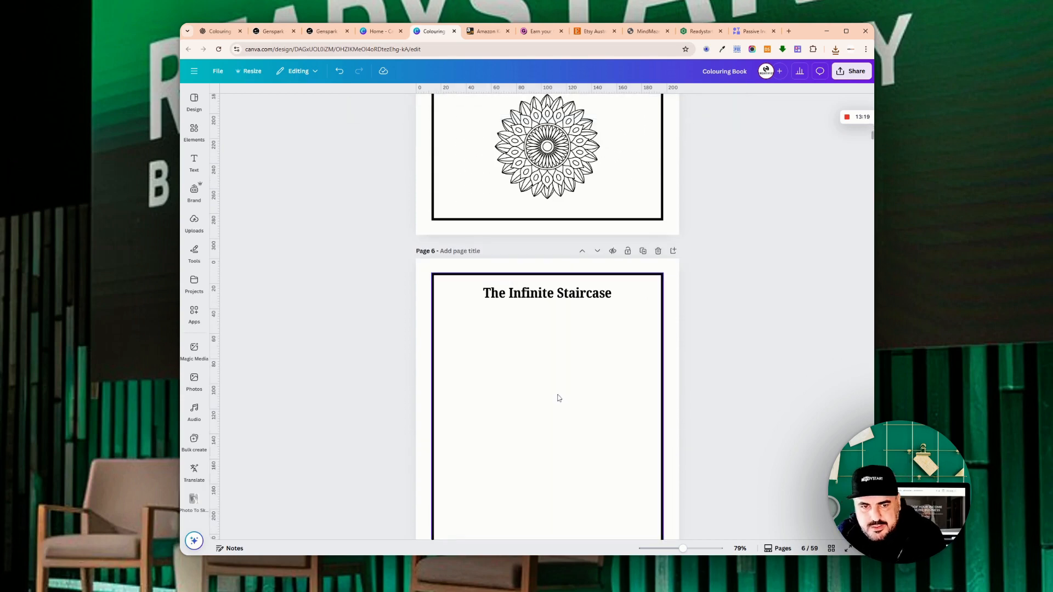
pyautogui.click(571, 294)
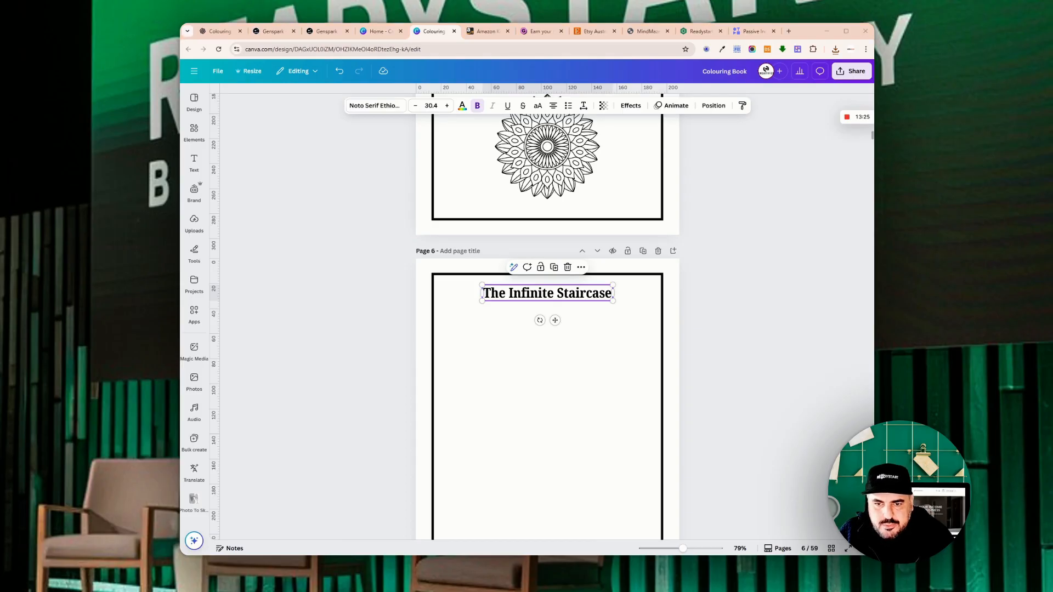
pyautogui.click(570, 294)
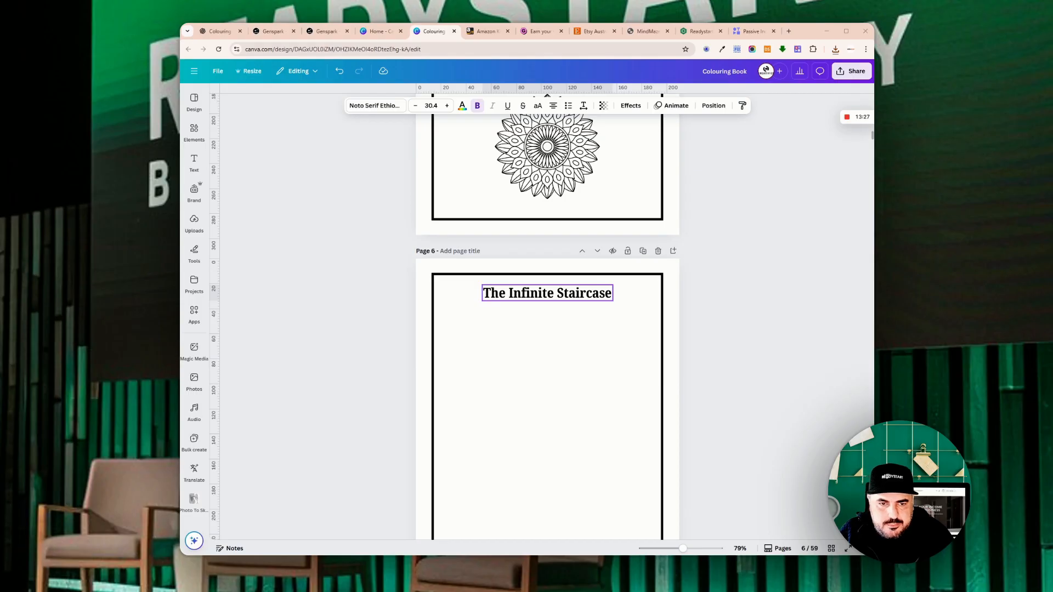
pyautogui.press('Escape')
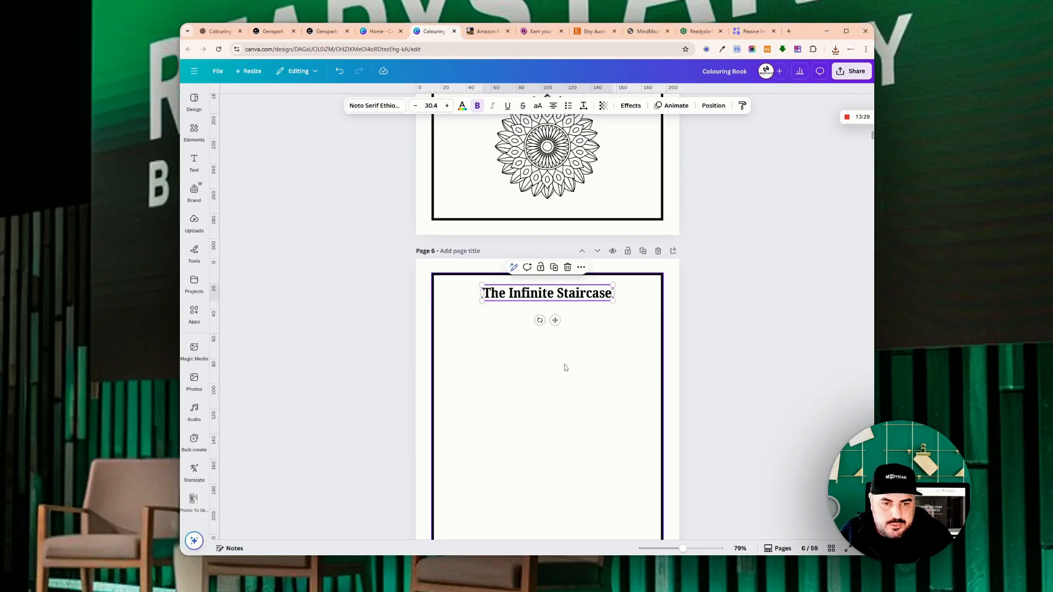
pyautogui.scroll(-2, 590, 303)
pyautogui.hotkey('ctrl', 'v')
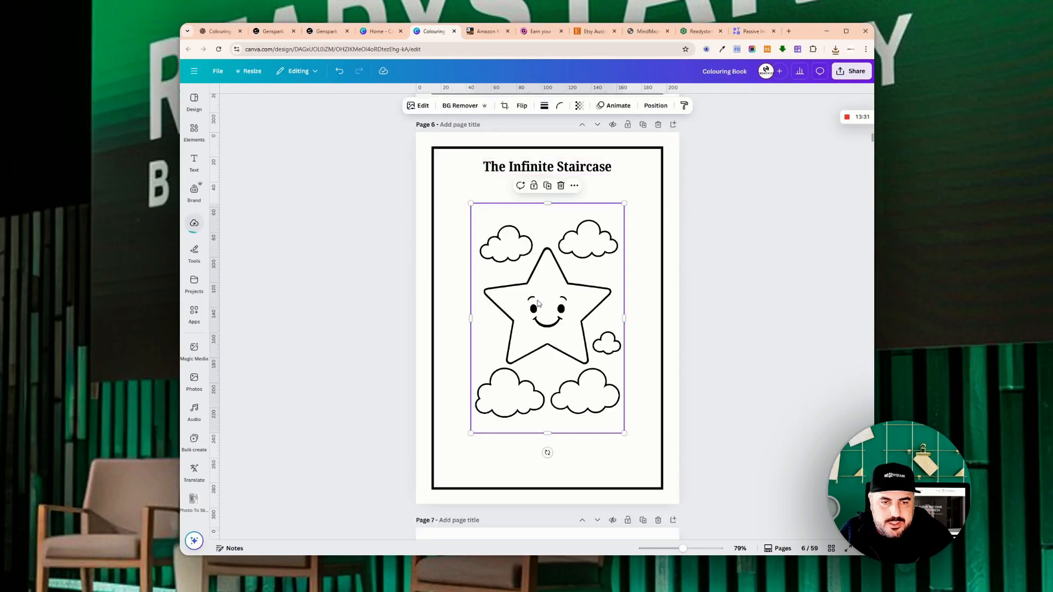
# - Enlarge the smiling star image to about 166 mm wide by 249 mm high and centre it inside the page border
pyautogui.moveTo(540, 302); pyautogui.dragTo(568, 276)
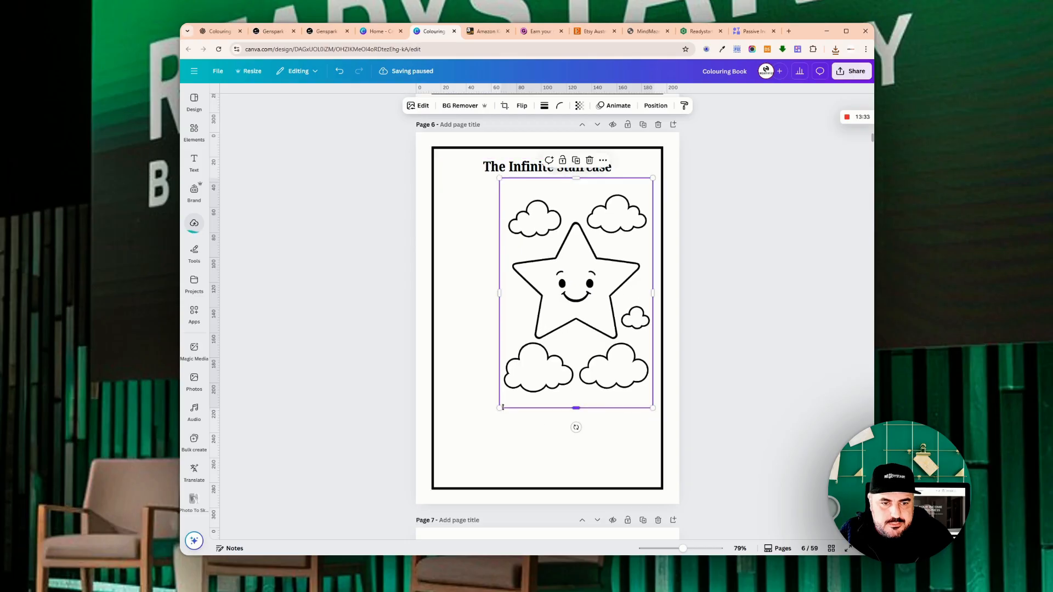
pyautogui.moveTo(499, 408); pyautogui.dragTo(406, 465)
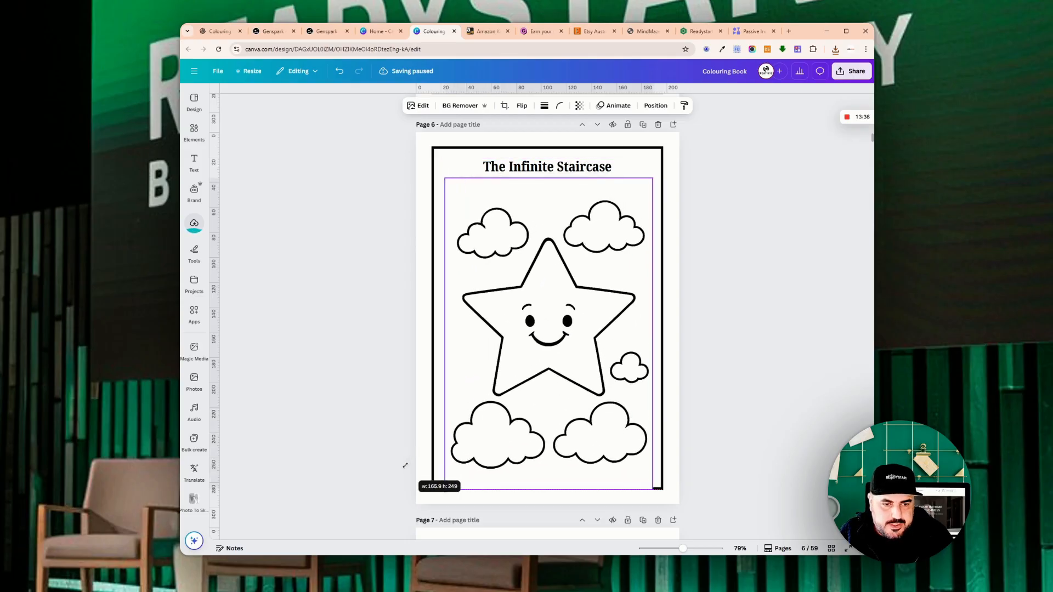
pyautogui.moveTo(546, 396); pyautogui.dragTo(543, 393)
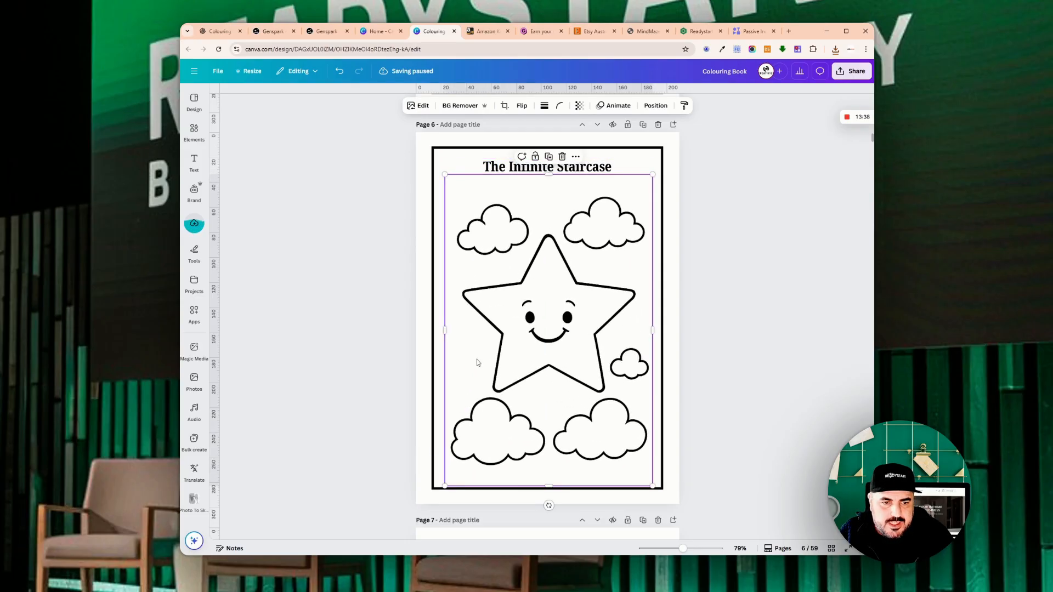
pyautogui.click(436, 278)
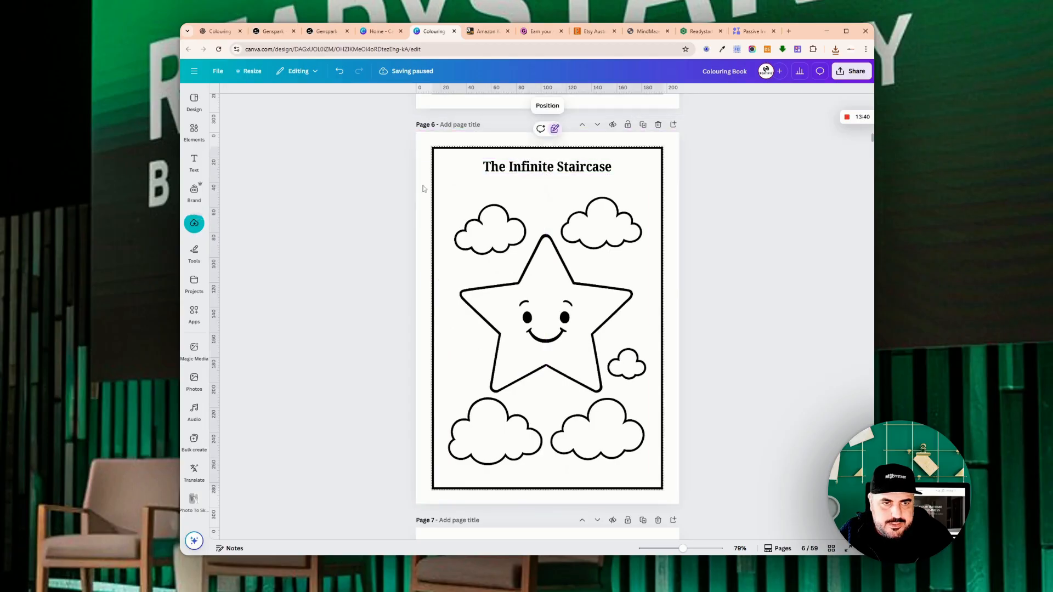
pyautogui.click(364, 339)
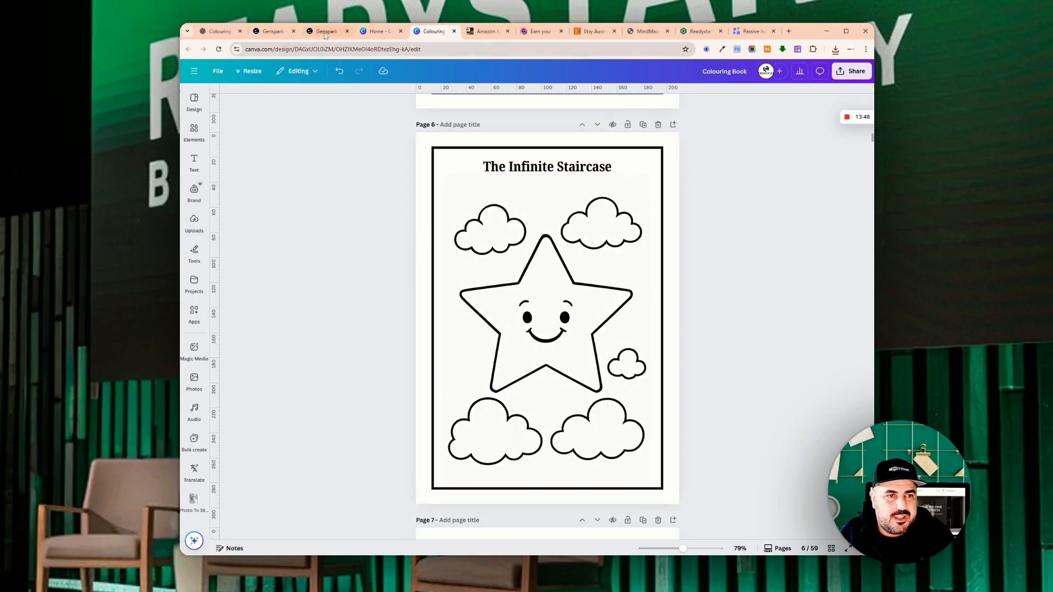
# - Copy the Page 4 name "Star in the Sky" from the ChatGPT outline and replace the star page's title in Canva with it
pyautogui.click(217, 33)
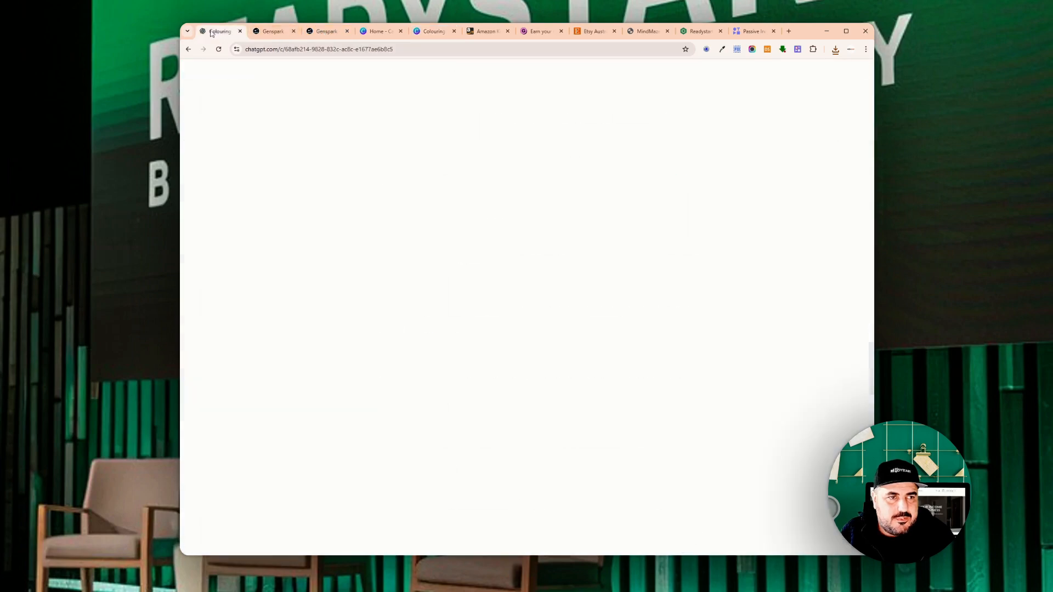
pyautogui.scroll(2, 440, 203)
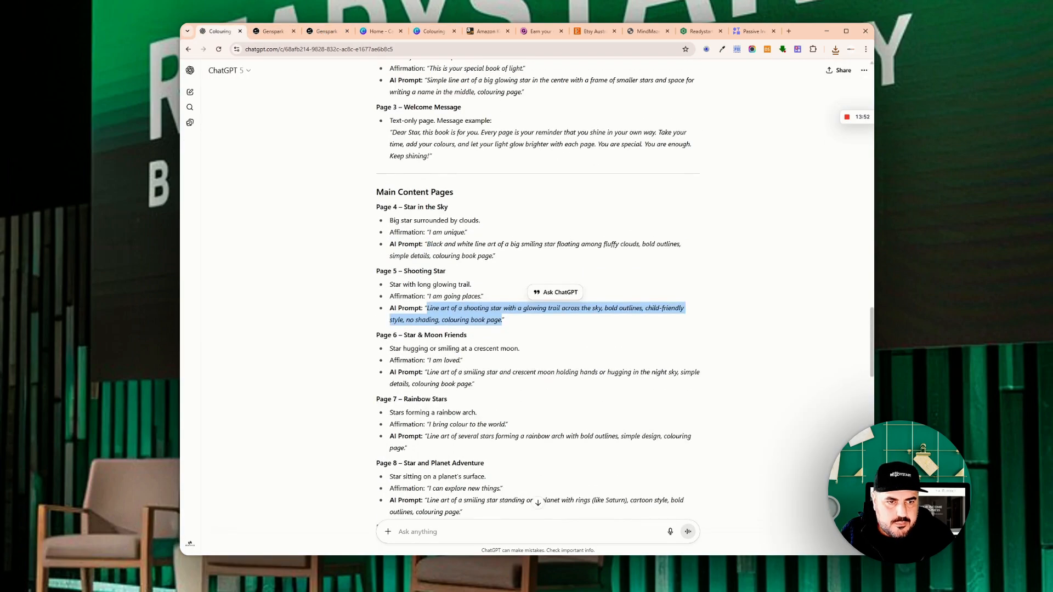
pyautogui.moveTo(404, 206); pyautogui.dragTo(448, 208)
pyautogui.hotkey('ctrl', 'c')
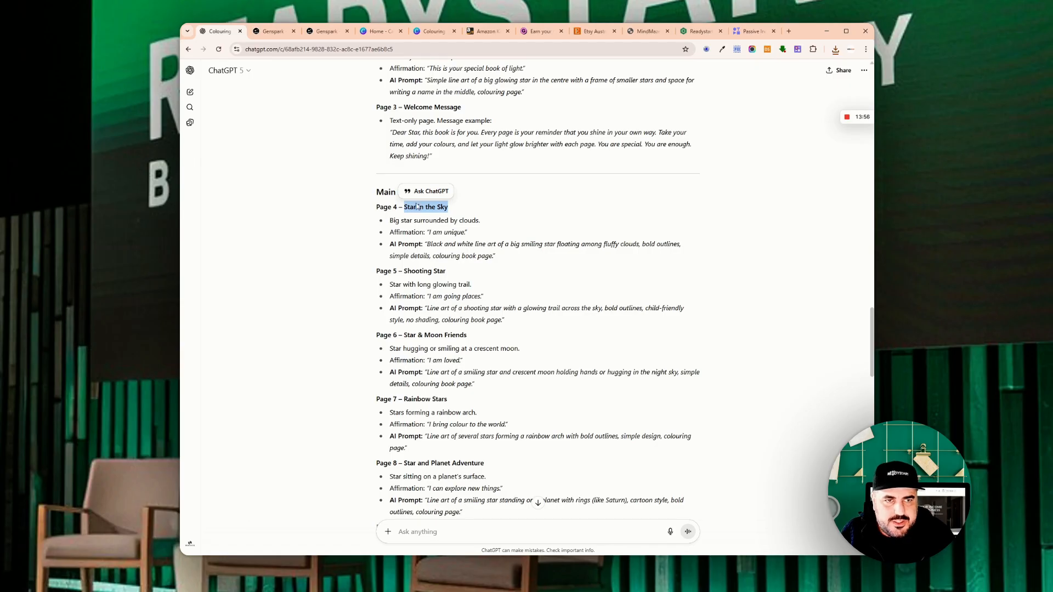
pyautogui.click(434, 31)
pyautogui.click(531, 169)
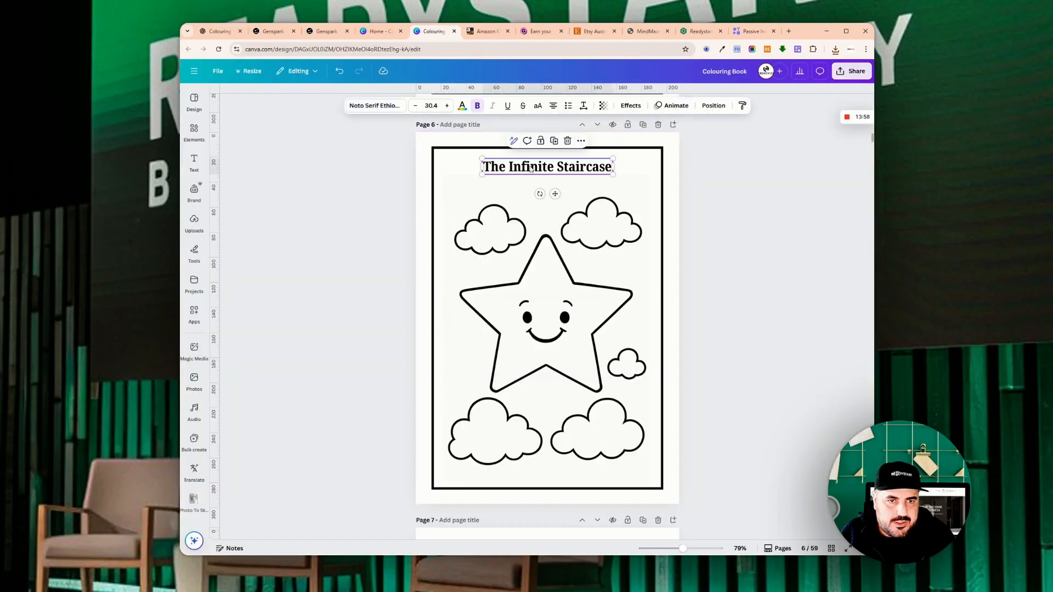
pyautogui.doubleClick(531, 169)
pyautogui.hotkey('ctrl', 'v')
pyautogui.click(428, 200)
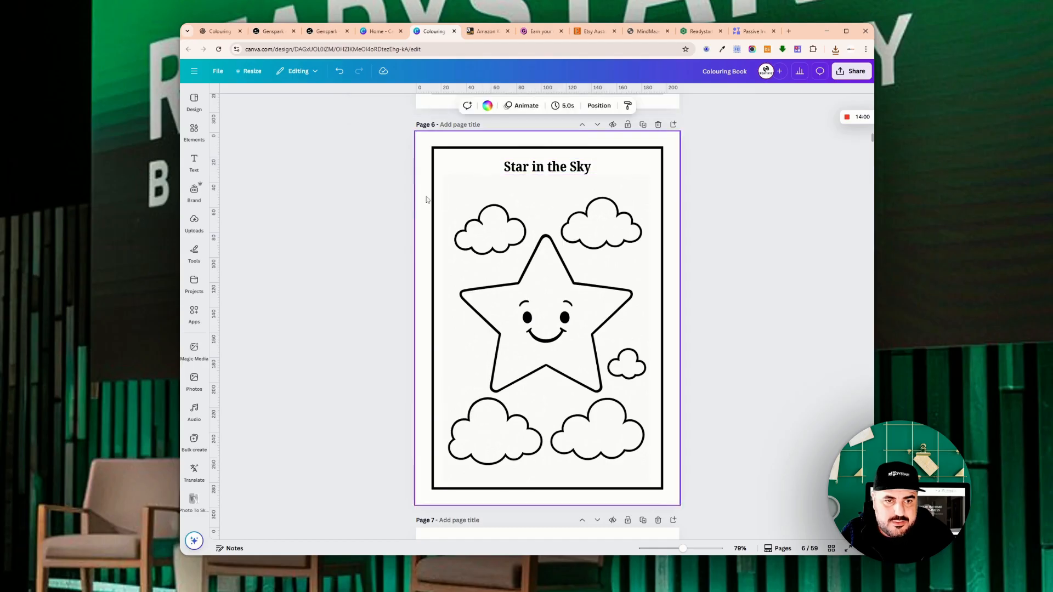
# - Take the Page 4 affirmation from ChatGPT and add it in Canva as "I am unique" on a smaller title copy at the star page's bottom
pyautogui.click(217, 32)
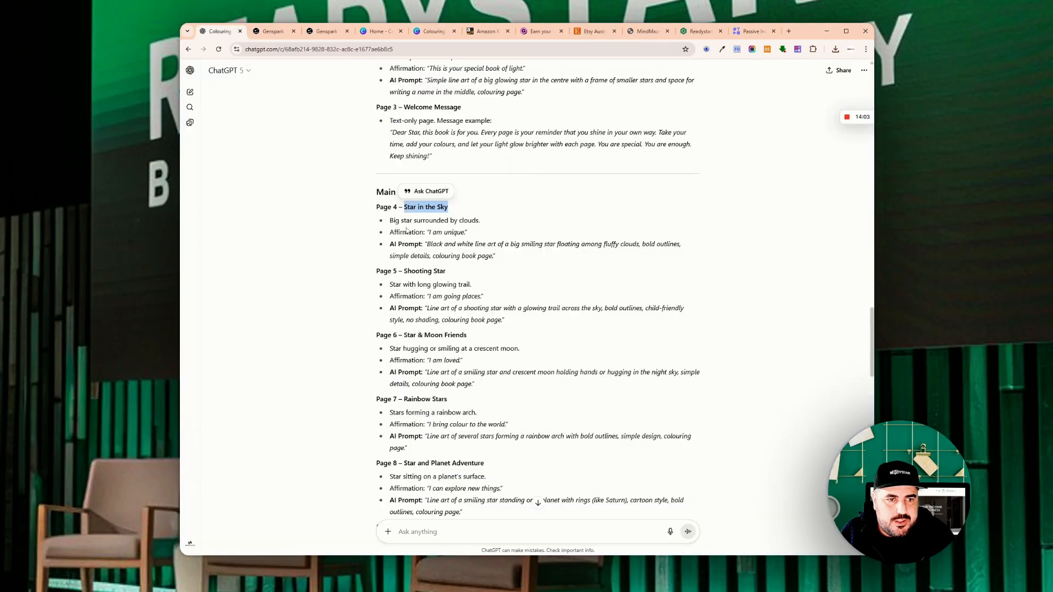
pyautogui.moveTo(429, 233); pyautogui.dragTo(464, 233)
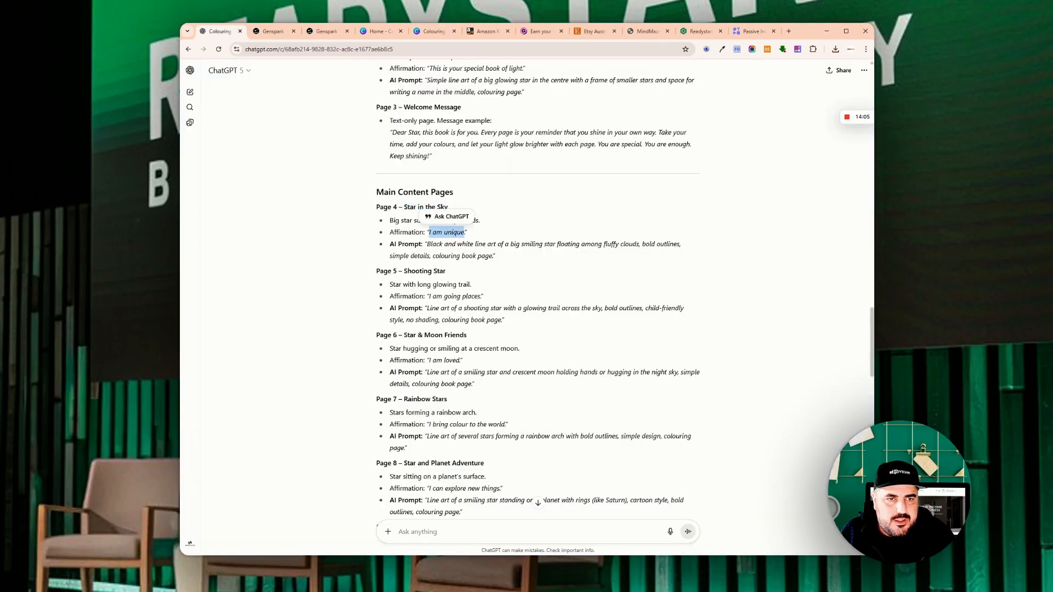
pyautogui.click(433, 31)
pyautogui.click(547, 167)
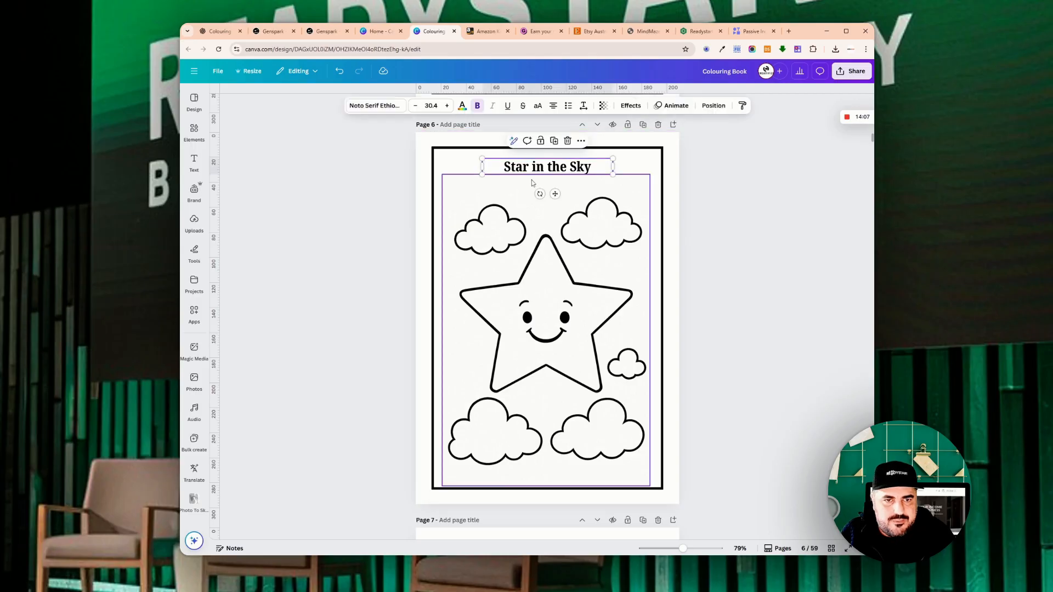
pyautogui.click(554, 141)
pyautogui.moveTo(545, 193); pyautogui.dragTo(531, 473)
pyautogui.doubleClick(531, 473)
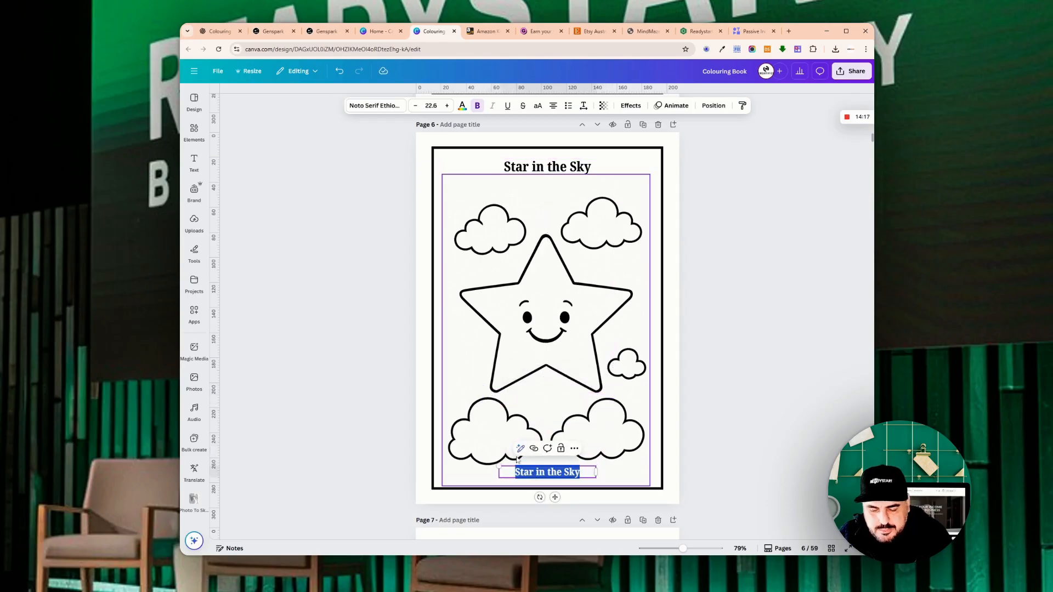
pyautogui.write('I am unique')
pyautogui.press('Escape')
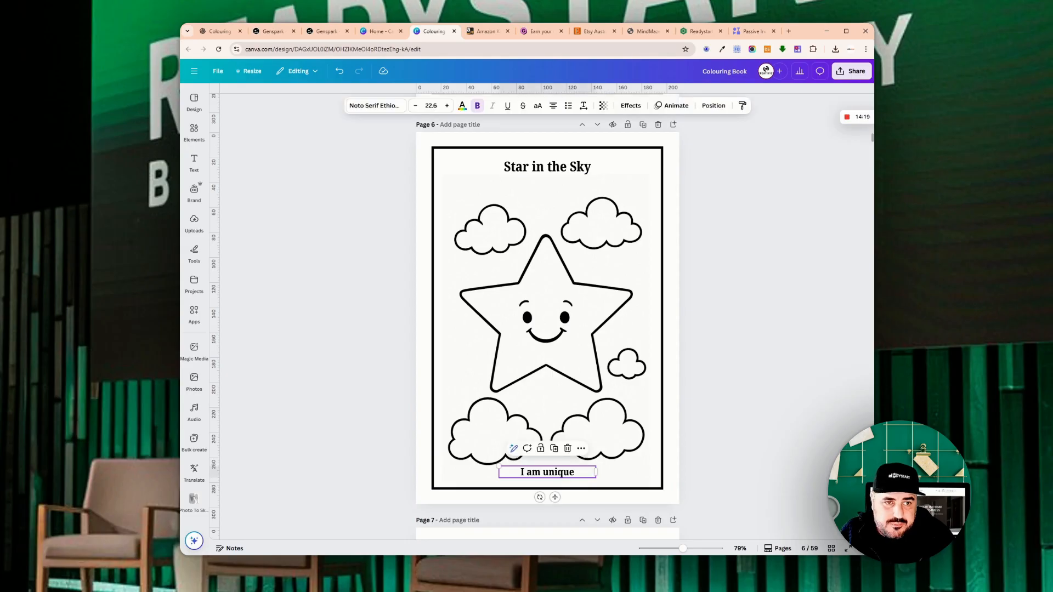
# - Set the font of the "I am unique" text to Playwrite US Trad
pyautogui.click(374, 105)
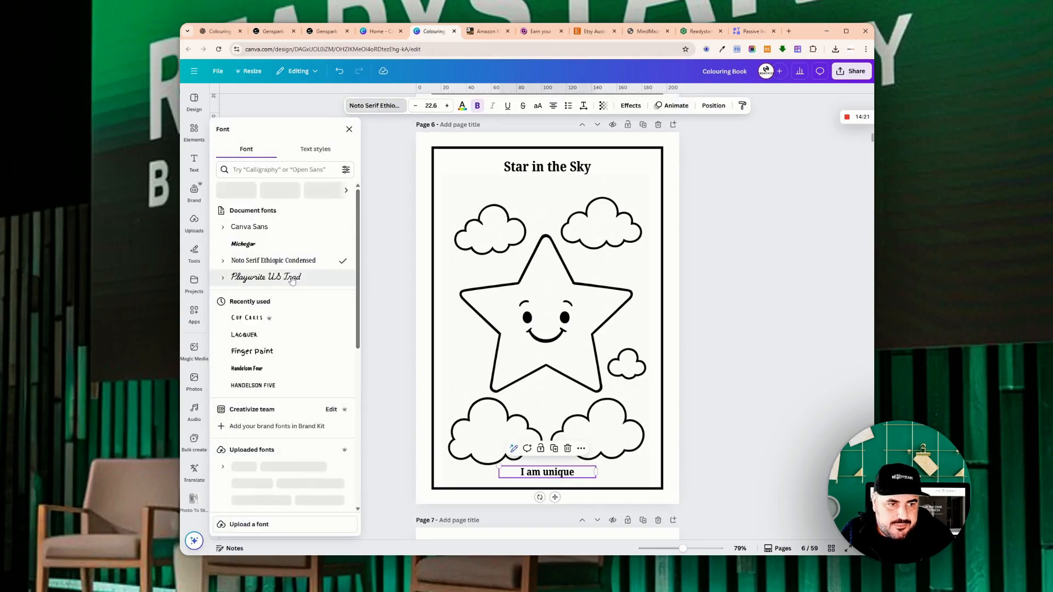
pyautogui.click(292, 278)
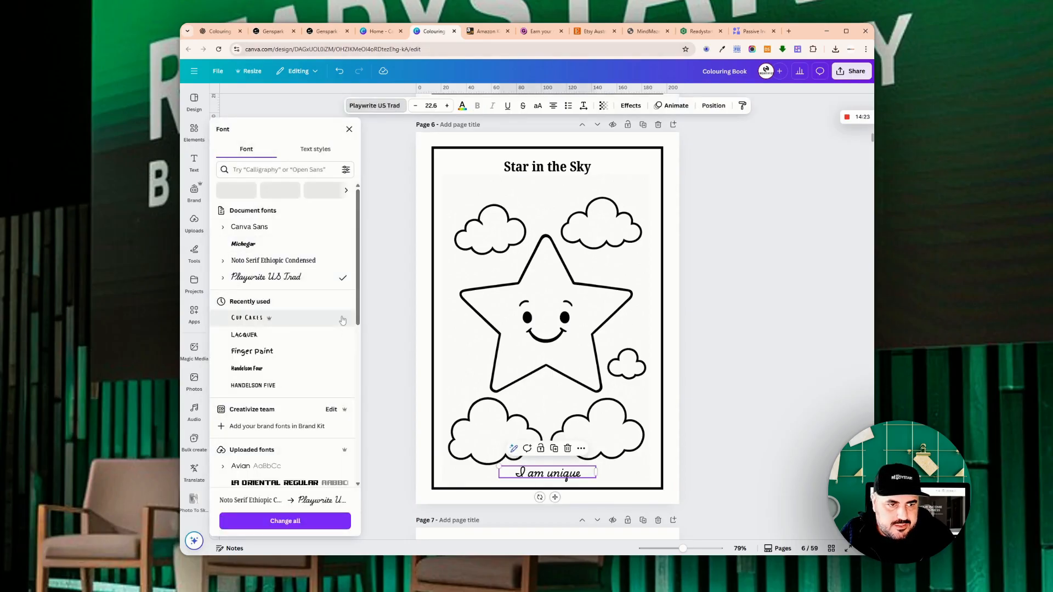
pyautogui.click(388, 320)
pyautogui.click(386, 293)
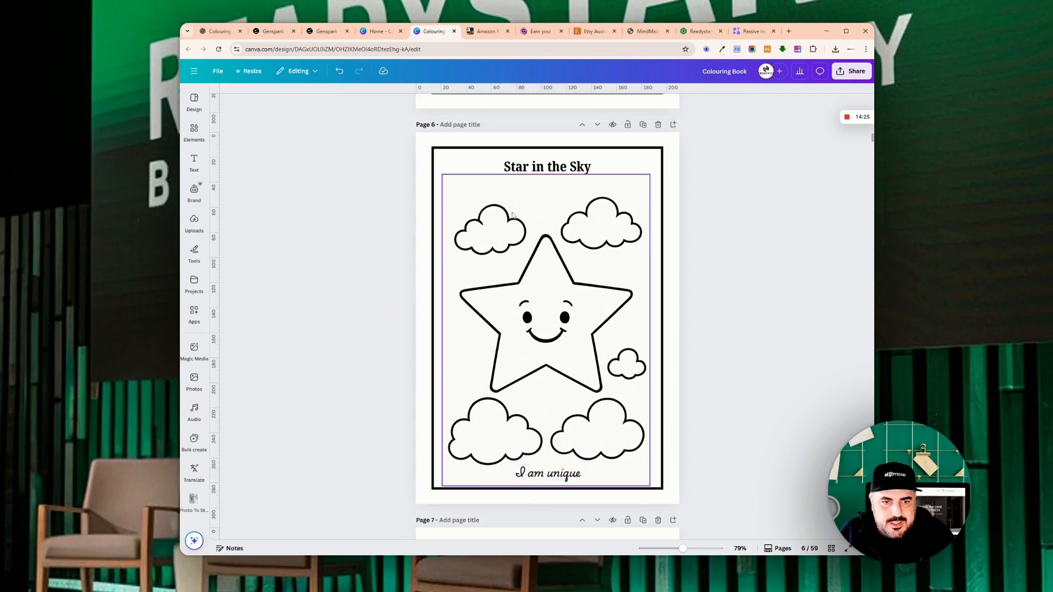
# - Enlarge and lower the "Star in the Sky" title slightly, and move "I am unique" up to just beneath the star
pyautogui.moveTo(525, 474); pyautogui.dragTo(525, 470)
pyautogui.click(386, 408)
pyautogui.moveTo(534, 158); pyautogui.dragTo(499, 178)
pyautogui.moveTo(541, 471); pyautogui.dragTo(541, 398)
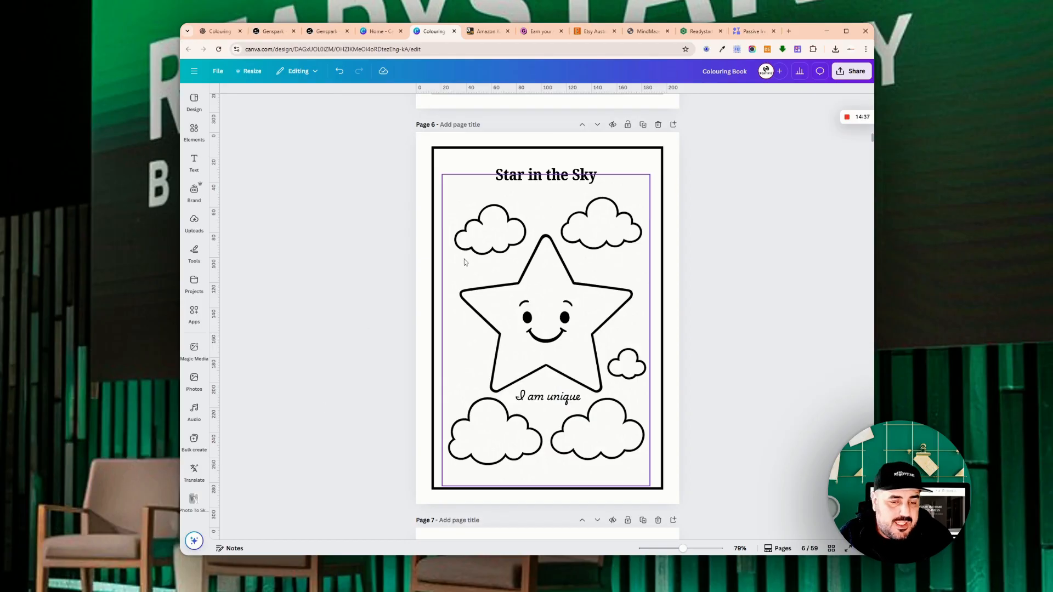
# - Look over the finished star page and back through the earlier pages to the blank first page
pyautogui.scroll(-3, 464, 261)
pyautogui.scroll(7, 559, 320)
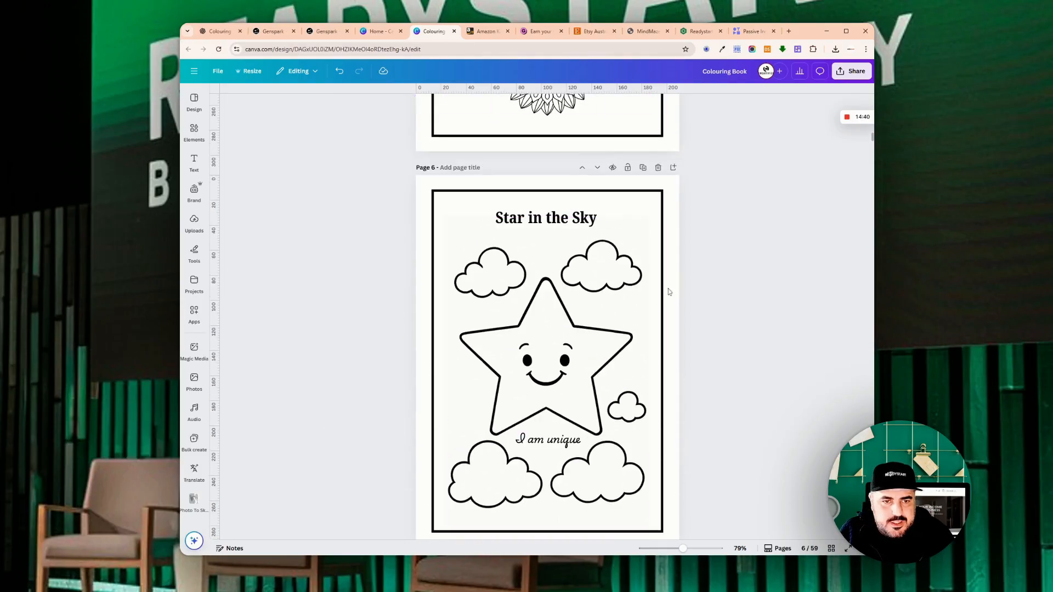
pyautogui.scroll(20, 559, 320)
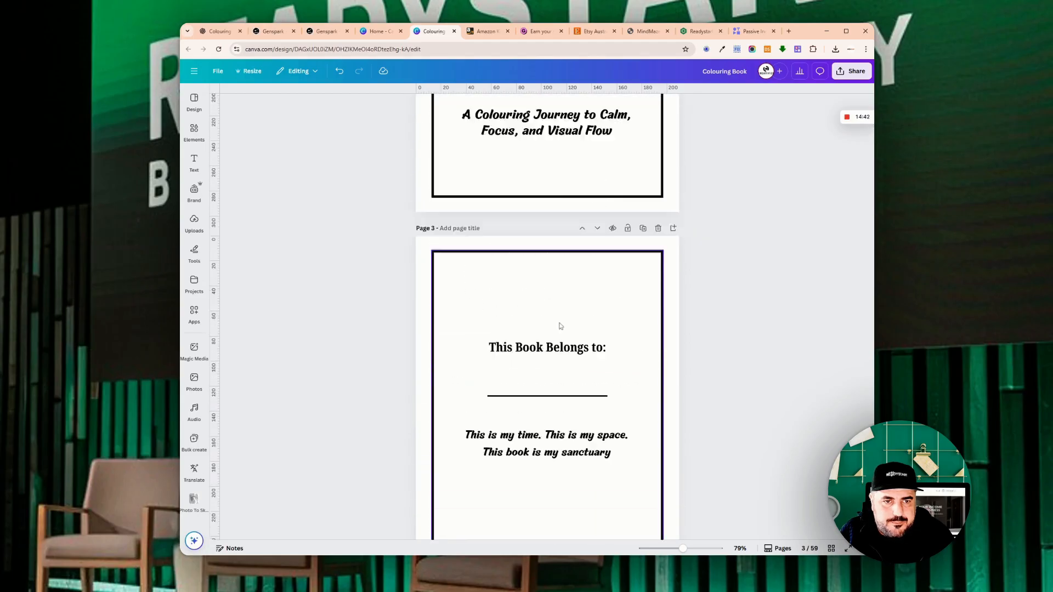
pyautogui.scroll(8, 565, 315)
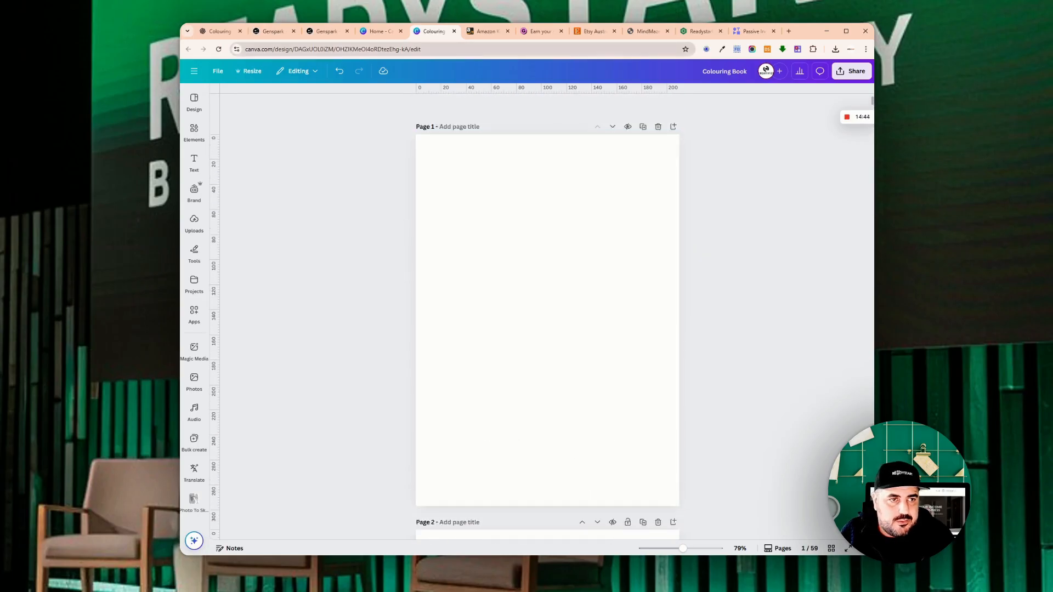
# - Switch to ChatGPT and review the full Shine Bright, Little Star outline, including its closing pages and summary
pyautogui.click(209, 31)
pyautogui.scroll(-15, 517, 243)
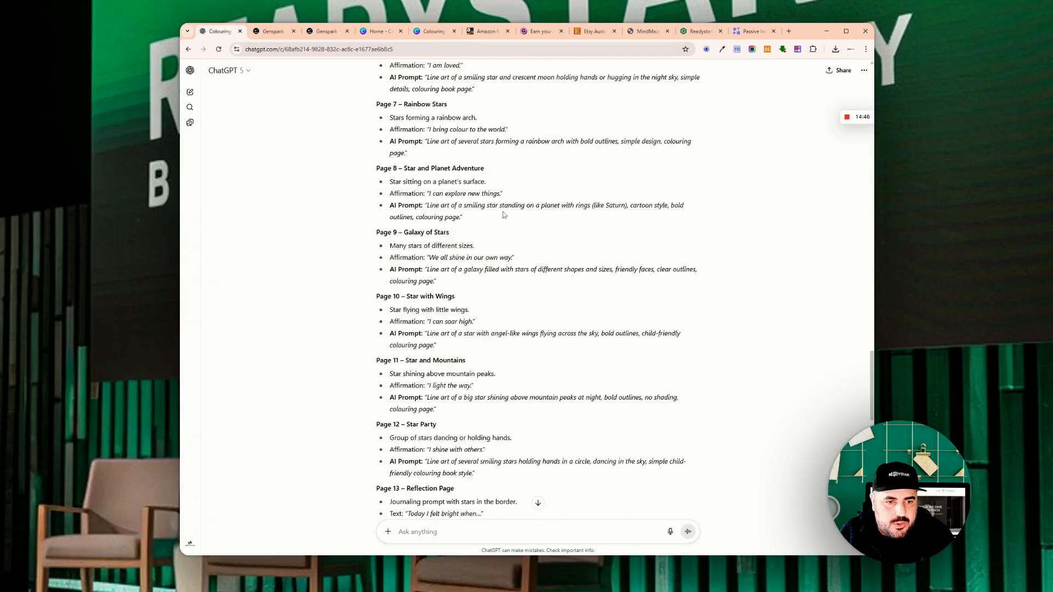
pyautogui.scroll(5, 517, 243)
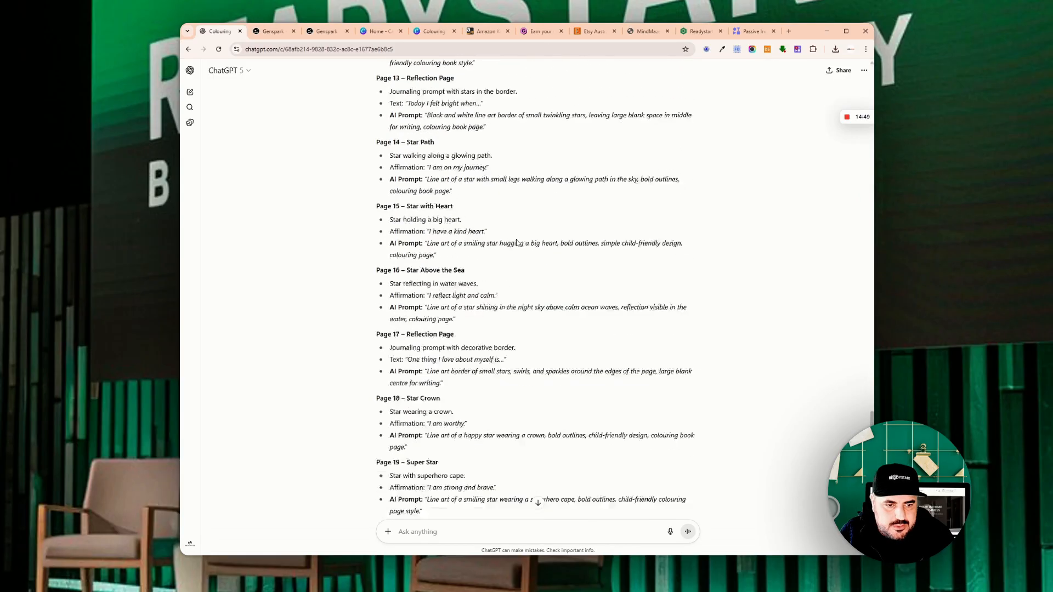
pyautogui.scroll(-4, 521, 243)
pyautogui.scroll(-2, 522, 243)
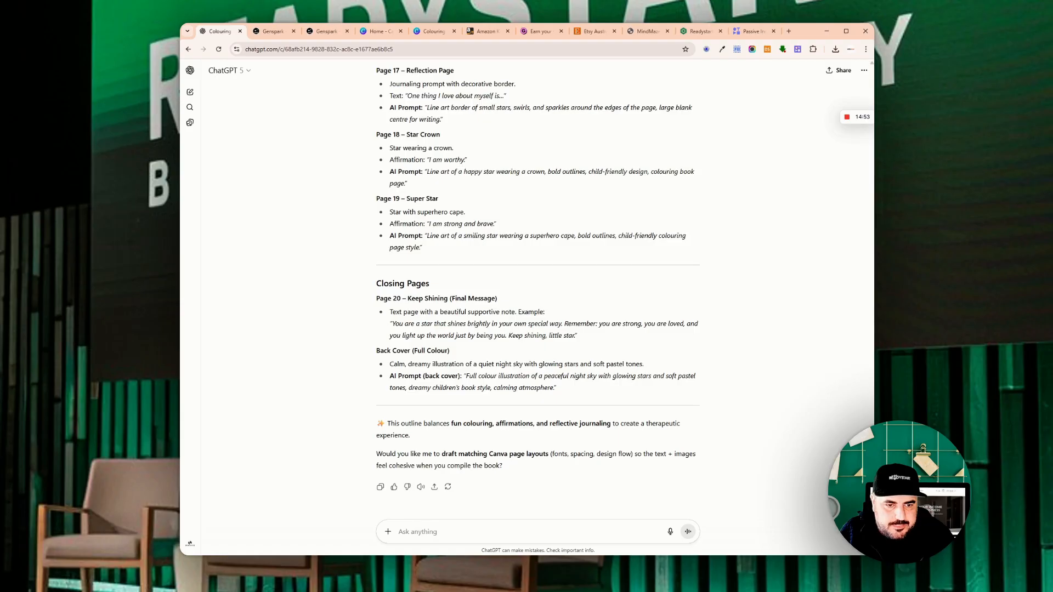
pyautogui.scroll(-1, 485, 463)
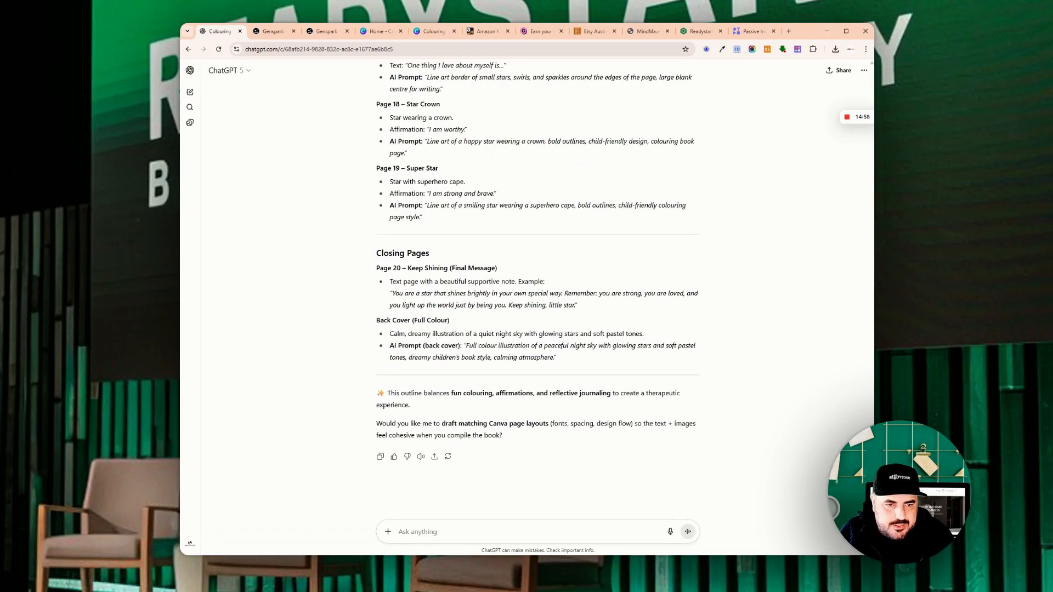
pyautogui.moveTo(451, 393); pyautogui.dragTo(616, 391)
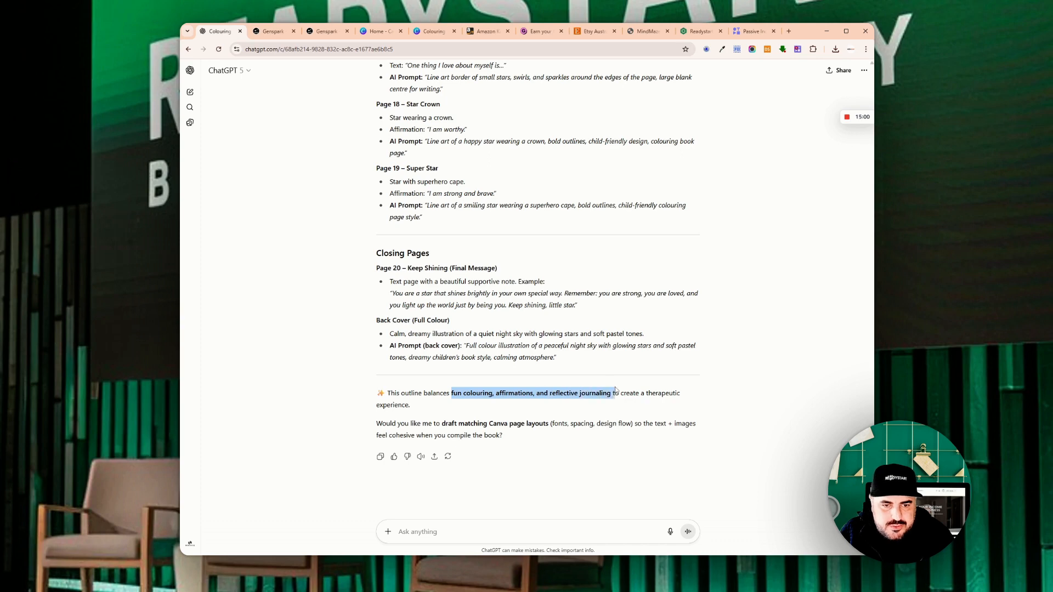
pyautogui.click(619, 397)
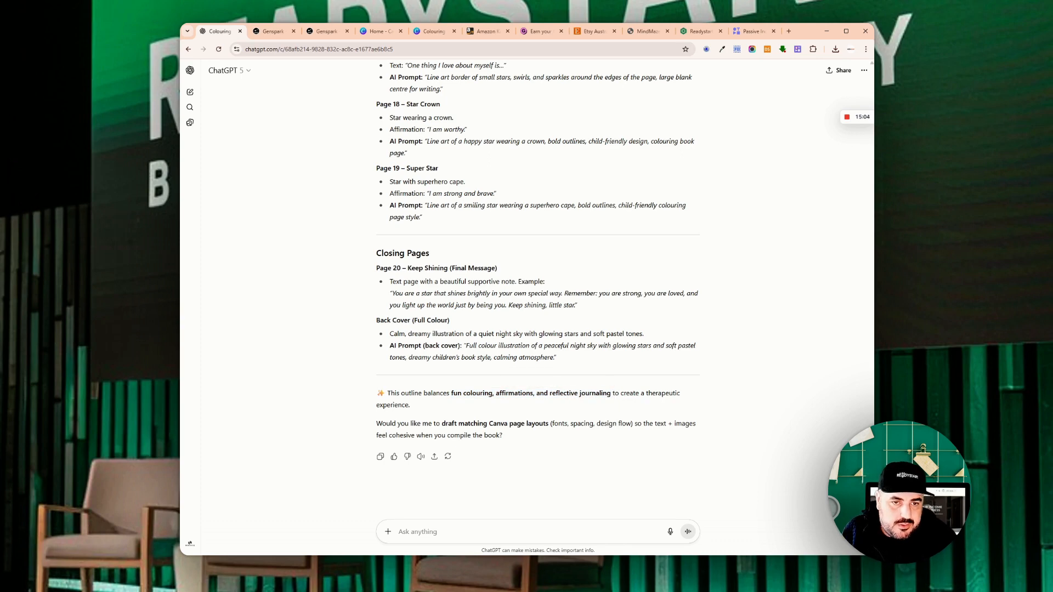
pyautogui.scroll(20, 527, 340)
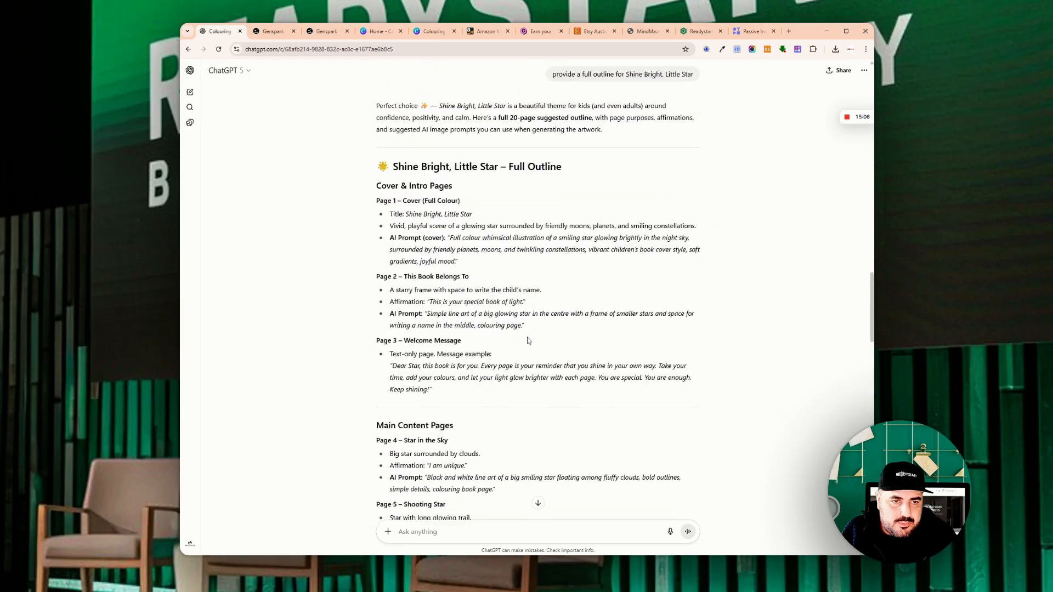
pyautogui.scroll(3, 528, 340)
pyautogui.scroll(-5, 529, 343)
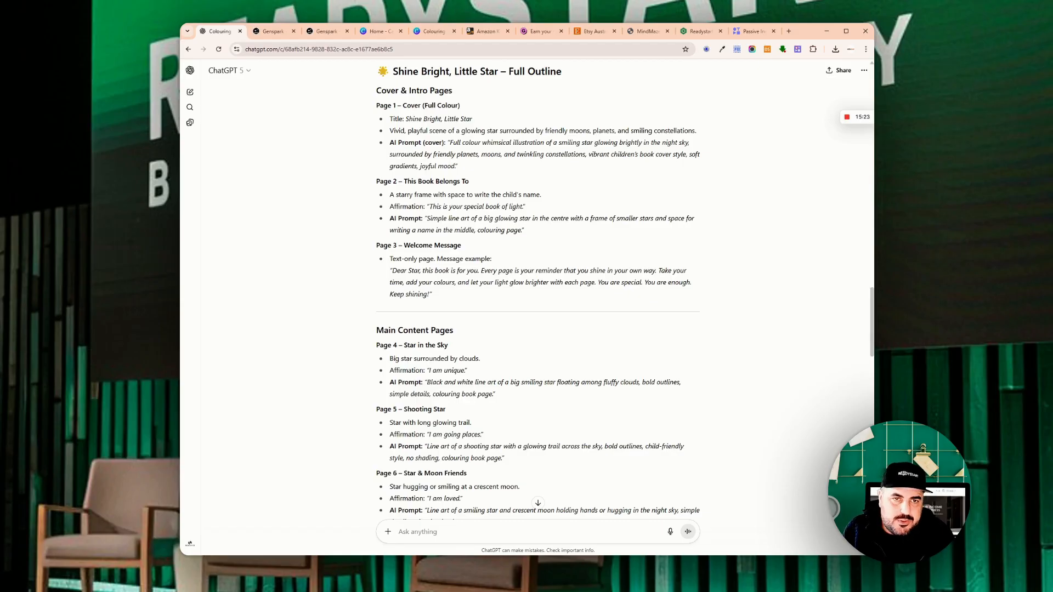
# - Switch to the Amazon KDP bookshelf and look over the Yummy ABCs title entry
pyautogui.click(485, 32)
pyautogui.scroll(-3, 556, 256)
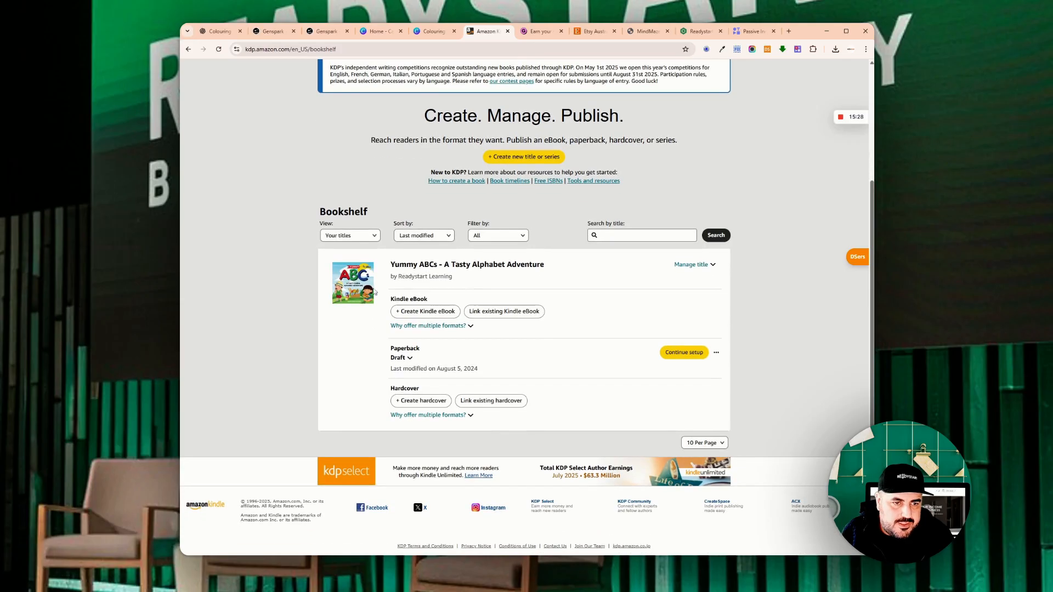
pyautogui.moveTo(395, 264); pyautogui.dragTo(491, 265)
pyautogui.click(508, 284)
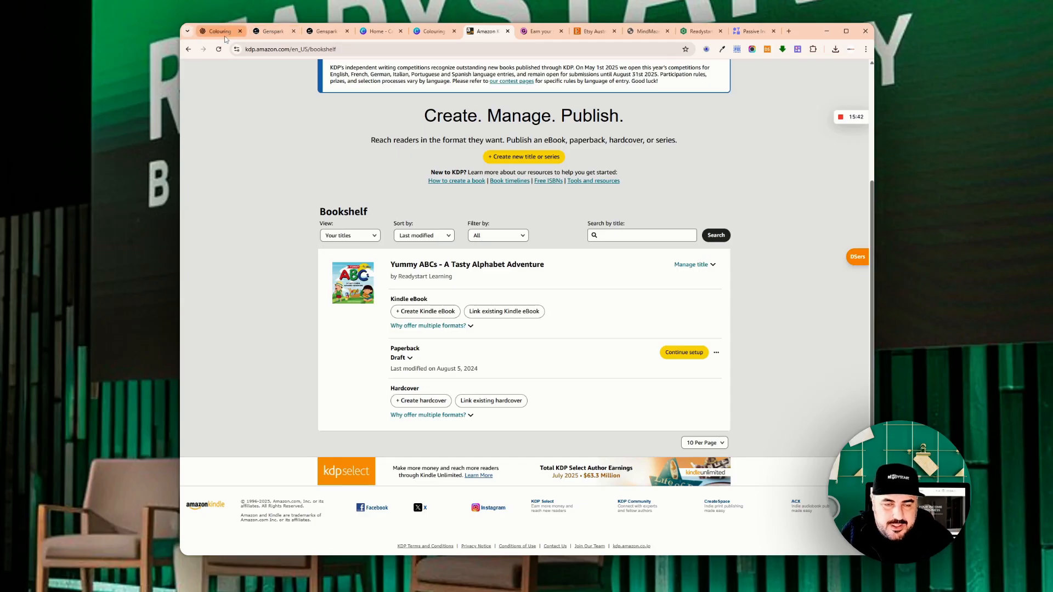
# - Open the MindMaze Book PDF and browse its pages from the cover through the maze, mandala and optical illusion sections
pyautogui.click(646, 34)
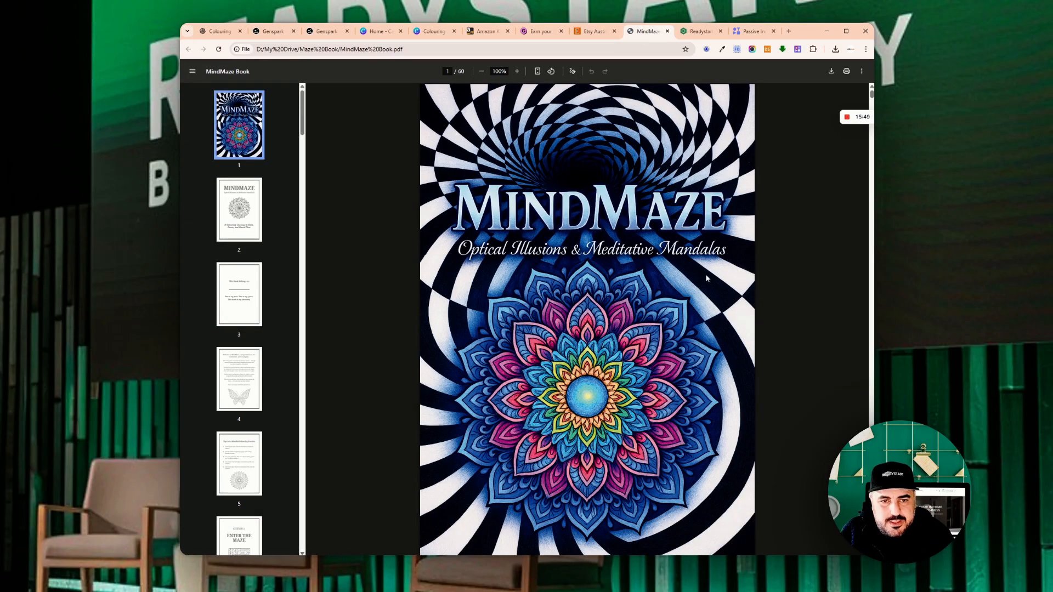
pyautogui.scroll(-20, 707, 277)
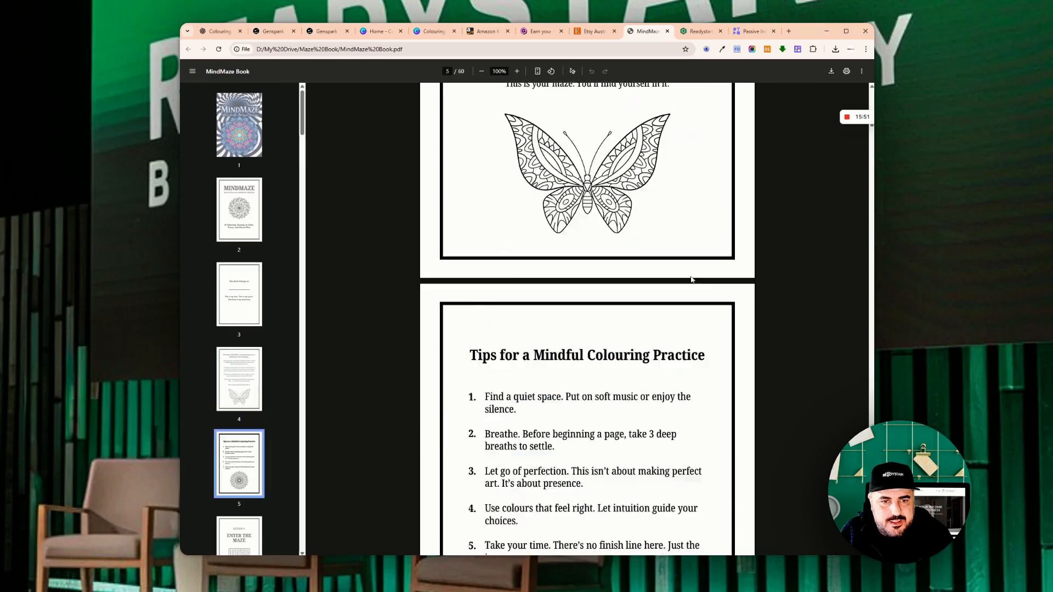
pyautogui.scroll(-20, 691, 280)
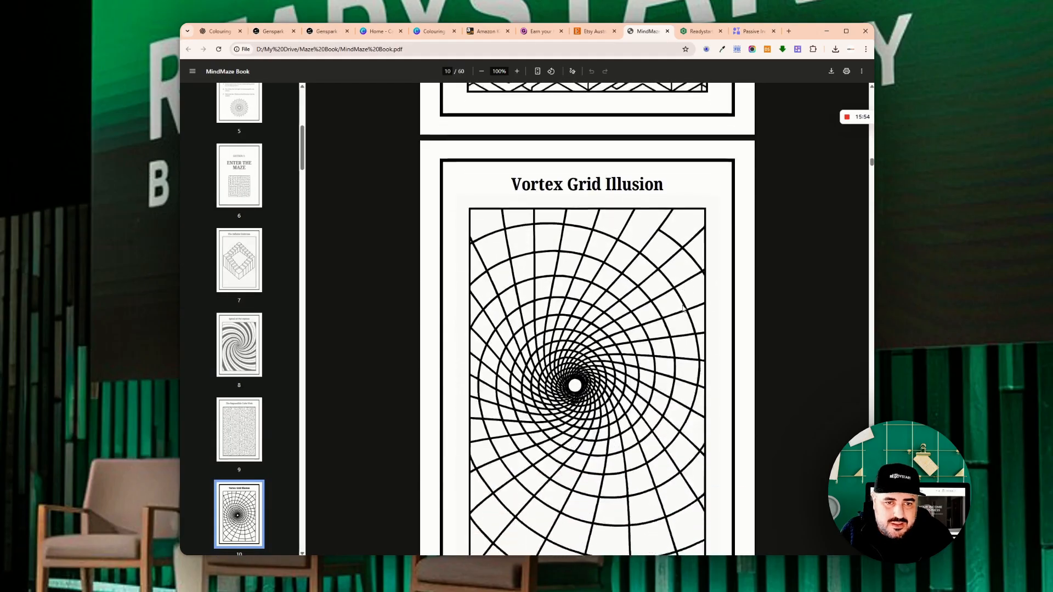
pyautogui.scroll(-20, 683, 309)
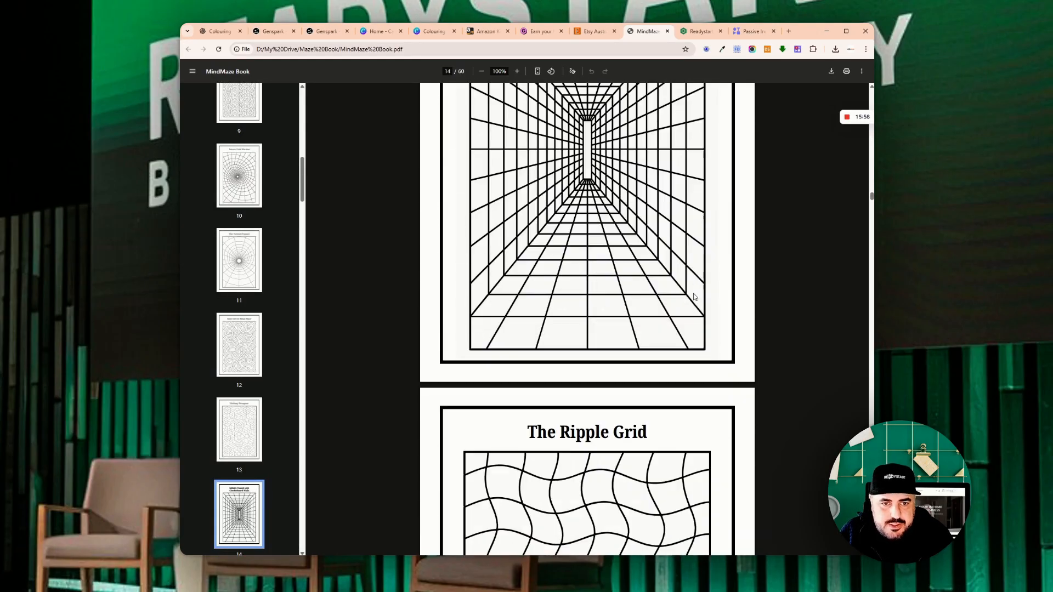
pyautogui.scroll(-20, 847, 211)
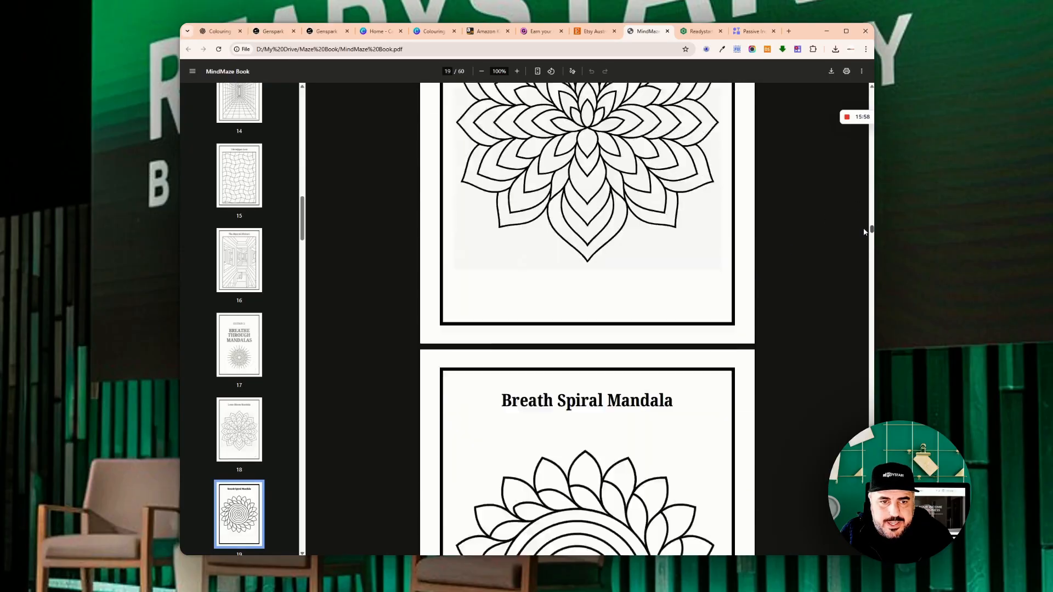
pyautogui.moveTo(864, 232); pyautogui.dragTo(872, 384)
pyautogui.scroll(-20, 782, 392)
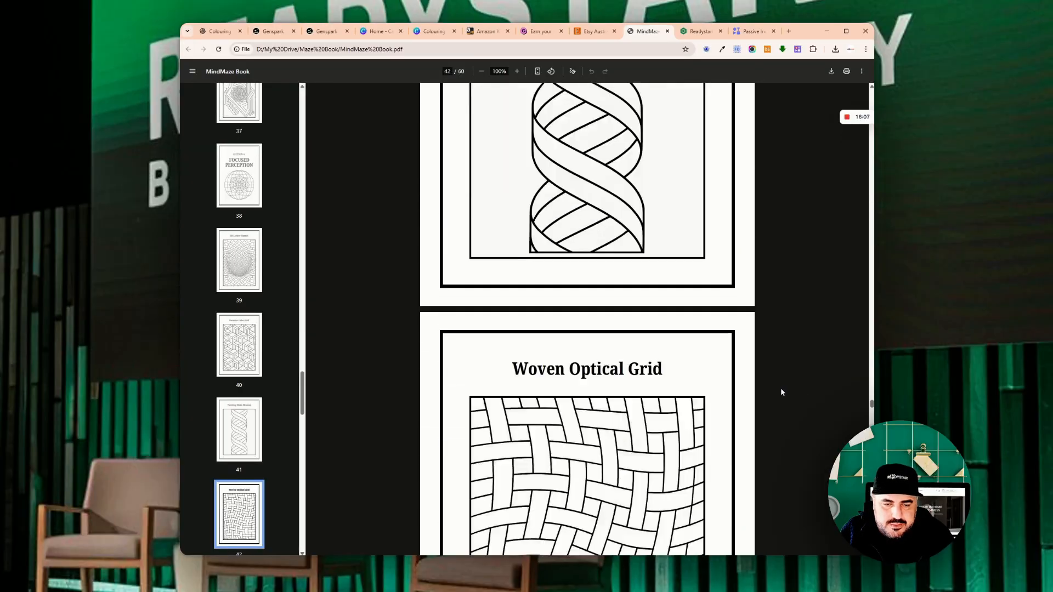
pyautogui.scroll(-15, 782, 392)
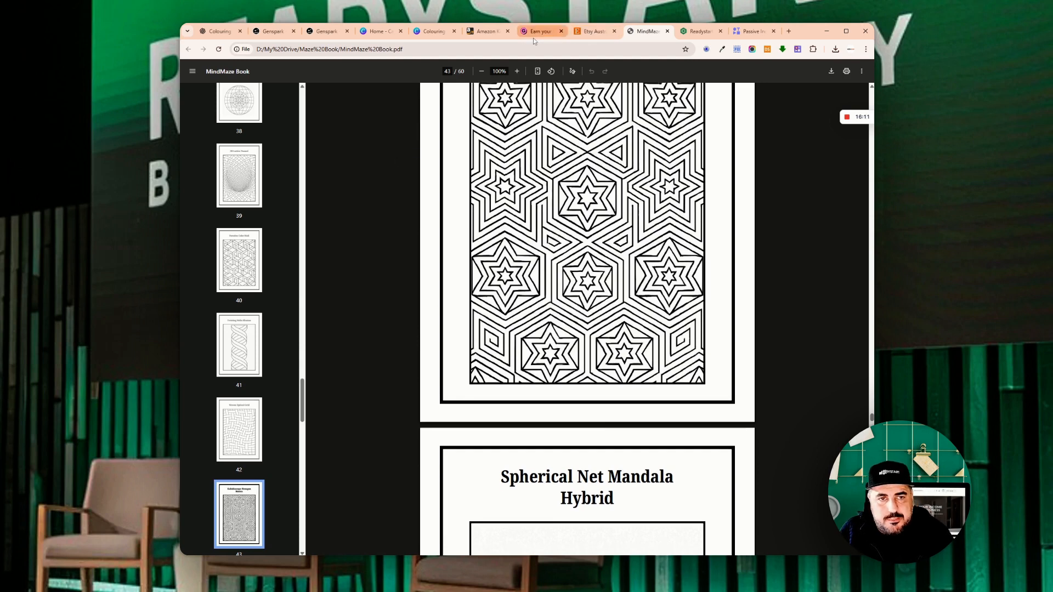
# - View the Gumroad and Etsy home pages as other places to sell the book
pyautogui.click(483, 31)
pyautogui.click(542, 32)
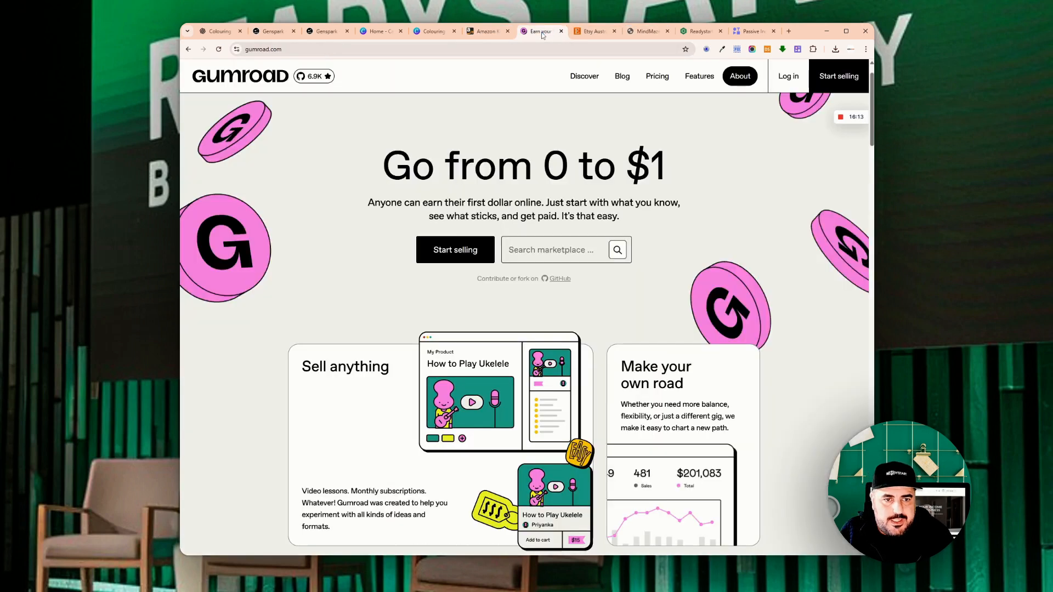
pyautogui.click(588, 33)
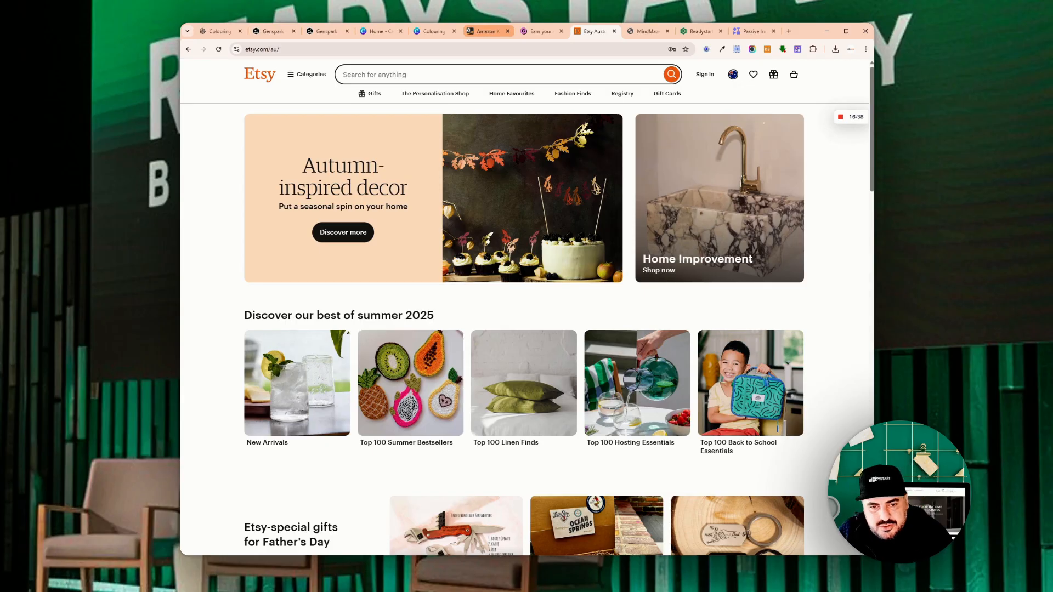
# - Return to ChatGPT and reread the Shine Bright, Little Star outline from the cover prompt to the back cover prompt
pyautogui.click(268, 34)
pyautogui.click(218, 31)
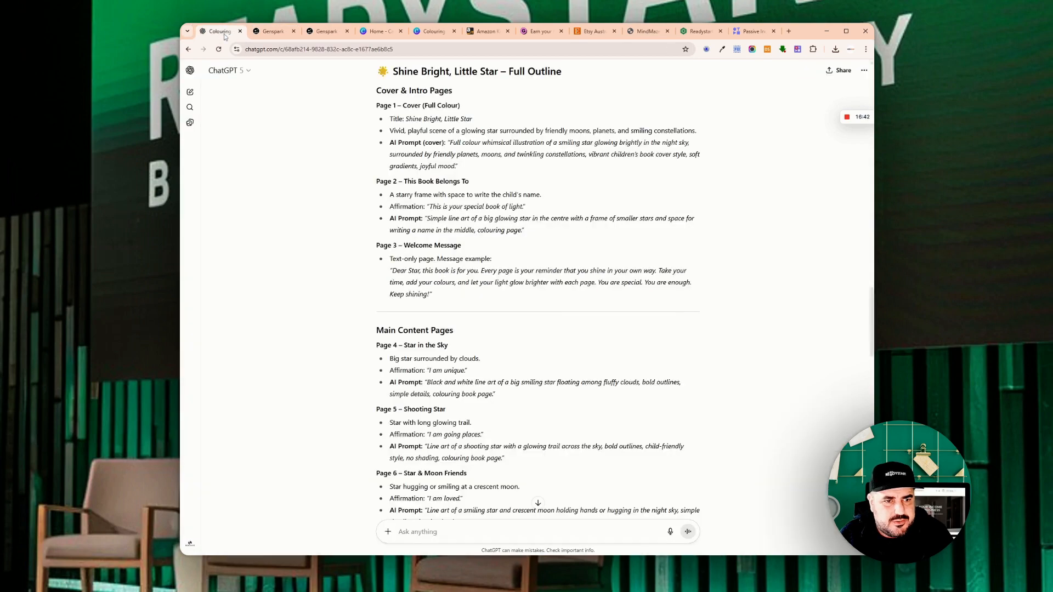
pyautogui.scroll(-2, 471, 301)
pyautogui.scroll(3, 470, 301)
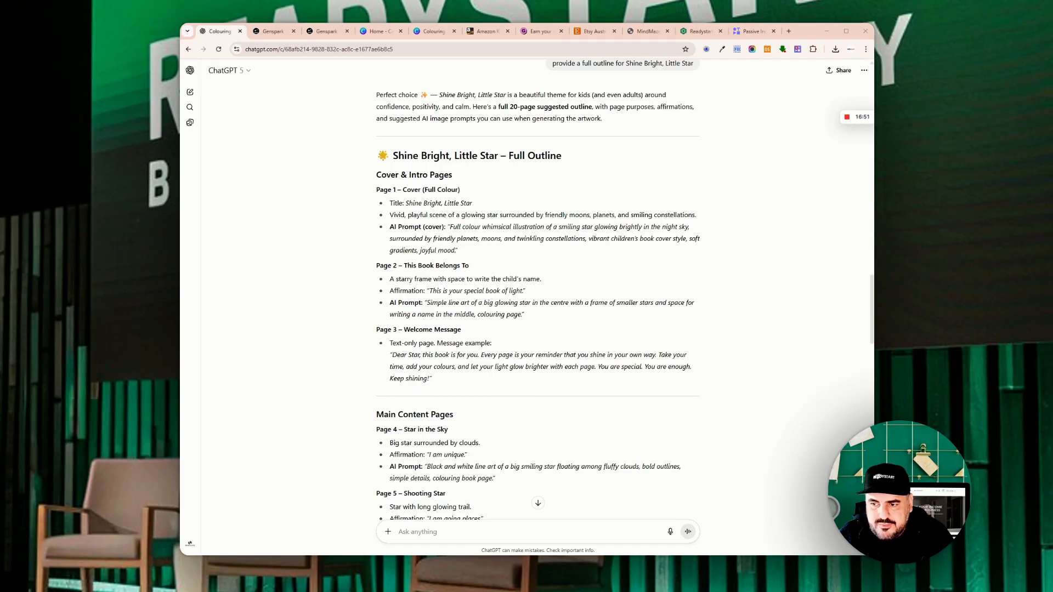
pyautogui.scroll(-1, 537, 300)
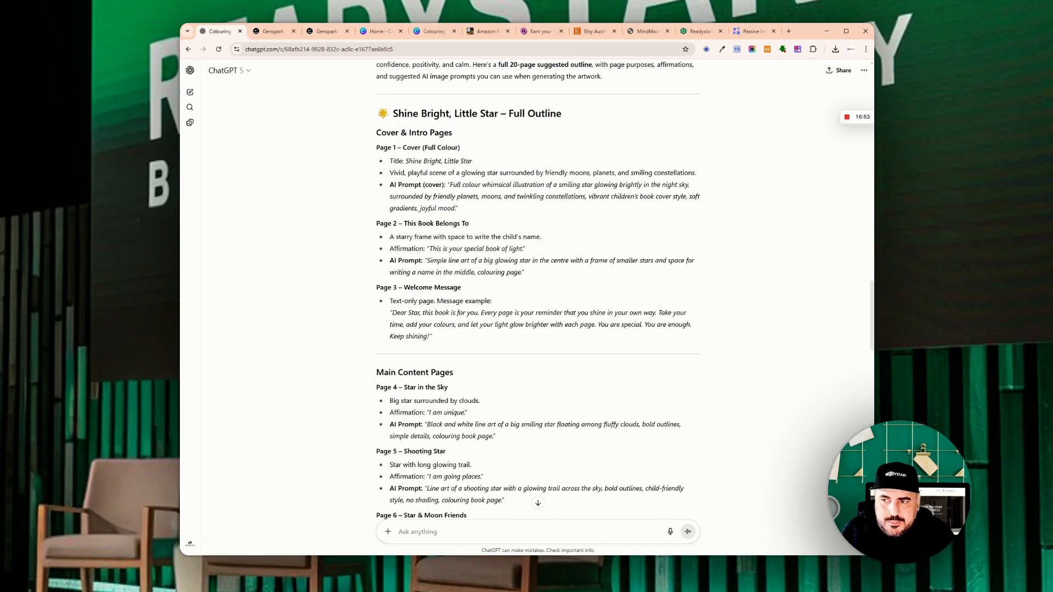
pyautogui.scroll(-15, 623, 331)
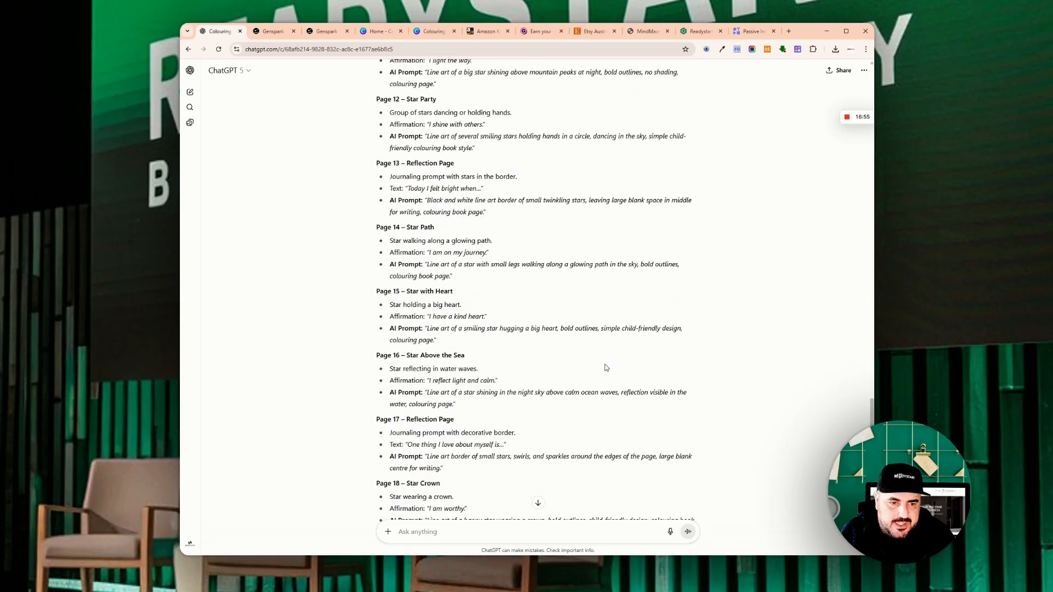
pyautogui.scroll(-7, 607, 367)
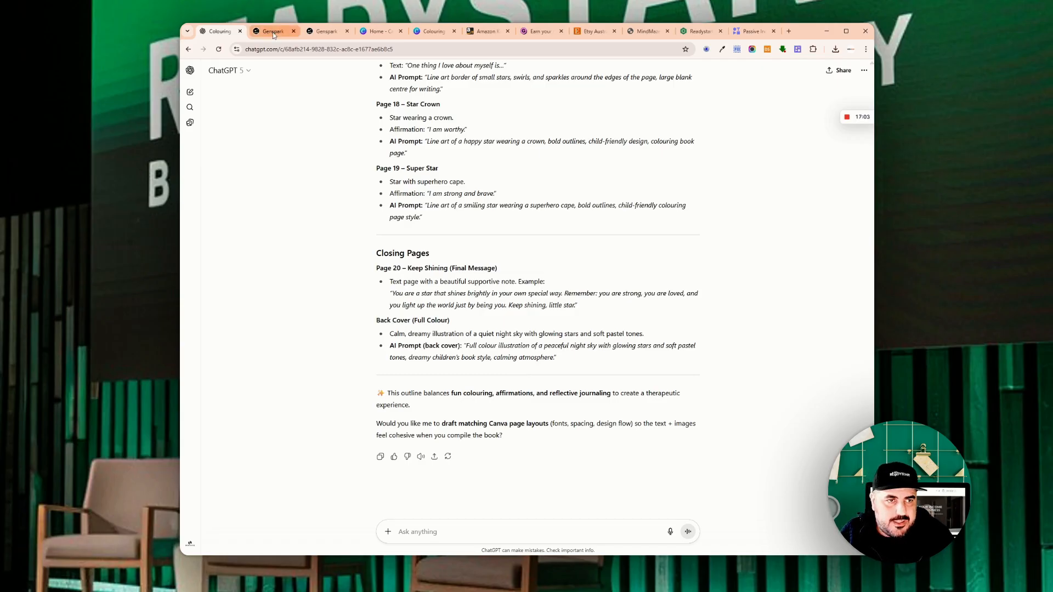
# - Switch to the Genspark conversation containing the black and white smiling star image
pyautogui.click(324, 31)
pyautogui.click(198, 140)
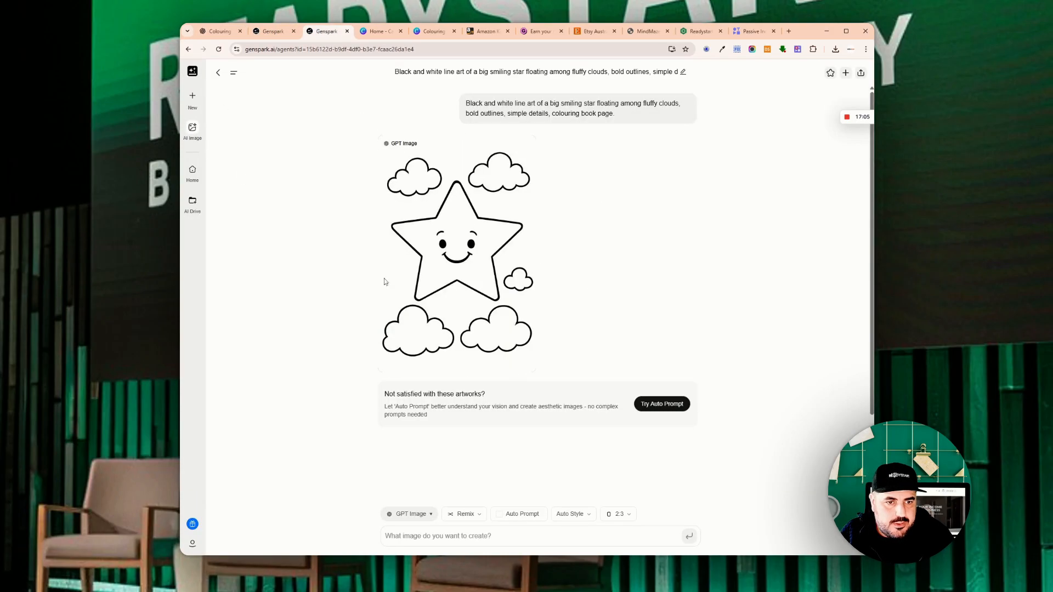
pyautogui.scroll(-2, 386, 282)
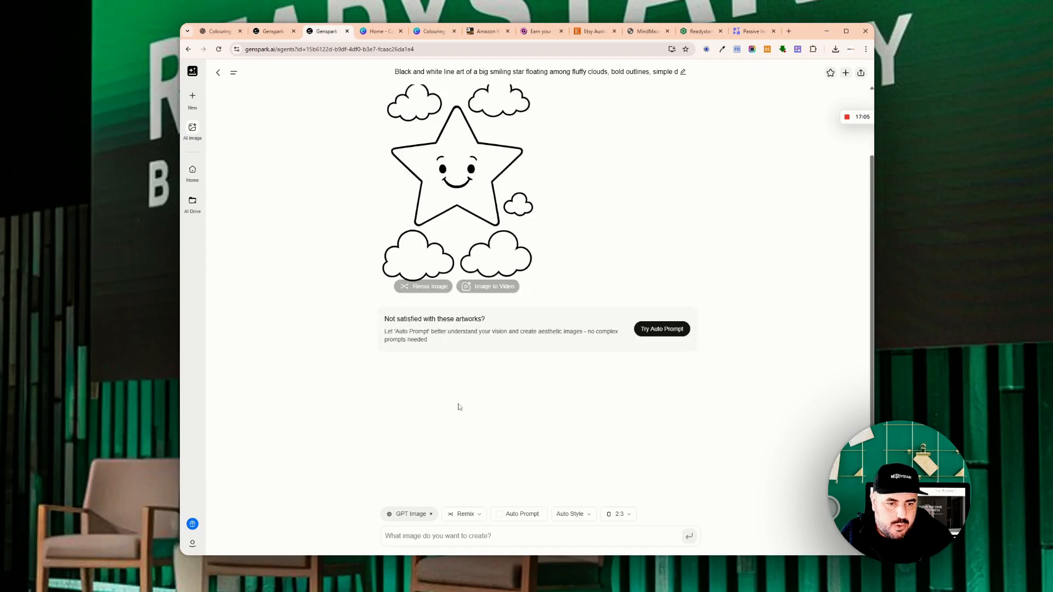
pyautogui.click(451, 546)
pyautogui.write("A whimsical, full-colour children's book back cover design that continues the magical night sky from the front cover. A soft gradient sky in deep blues and purples filled with twinkling stars, a few fluffy pastel clouds (pinks, blues, purples), and a glowing crescent moon with a gentle smile. The mood is calm, dreamy, and magical. The bottom should show the grassy hill continuing softly across the page, sprinkled with tiny colourful flowers, fading toward the edges to allow space for text. Bright, playful storybook style, with a clear central area left uncluttered for back cover blurb and barcode placement. No text in the image.")
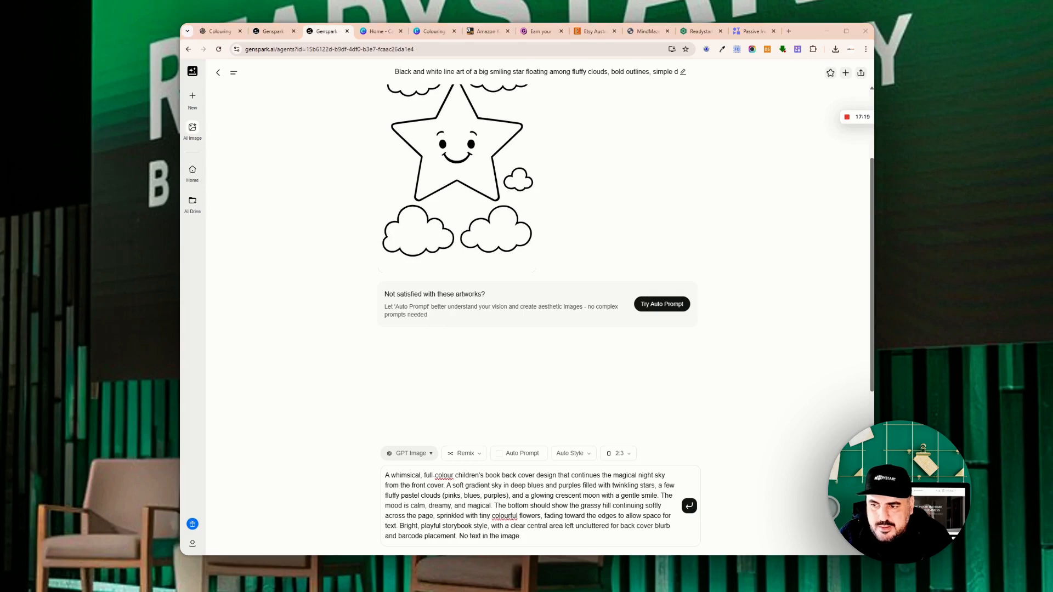
pyautogui.click(446, 486)
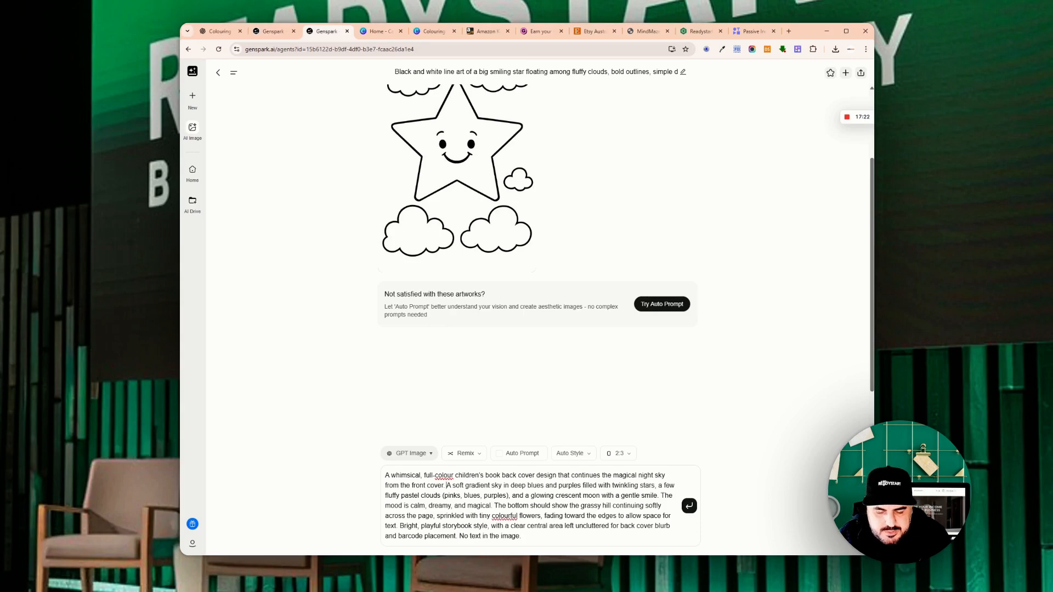
# - Replace the prompt with the vivid children's book cover description of a glowing star above a joyful child, without text, and generate the image
pyautogui.hotkey('ctrl', 'a')
pyautogui.write('A vivid, playful children’s book cover illustration of a large glowing golden-yellow star with a friendly smiling face, radiating warm light in a magical night sky. Around it are whimsical smaller stars, a crescent moon with a gentle smile, and fluffy pastel-coloured clouds (pinks, purples, light blues). At the bottom, a joyful child stands on a soft grassy hill sprinkled with colourful flowers, reaching up toward the big star with open arms. The atmosphere is uplifting, hopeful, and full of wonder, with sparkling highlights and a dreamy glow. Bright, saturated colours, soft gradients, and a whimsical, storybook style. Leave clear space at the top for the title text and space at the bottom for the subtitle. No text in the image')
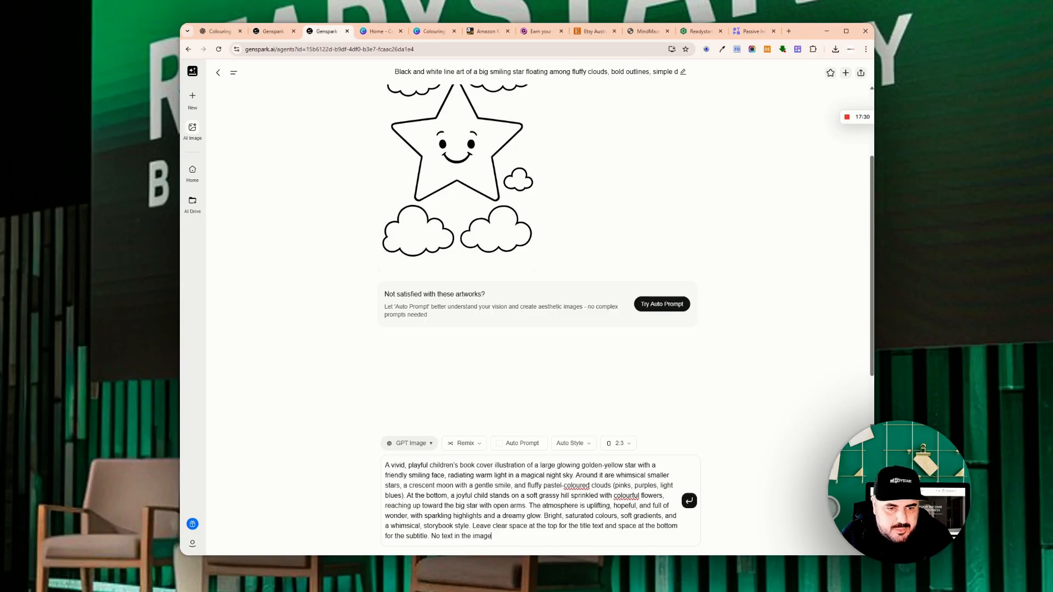
pyautogui.moveTo(448, 475); pyautogui.dragTo(580, 476)
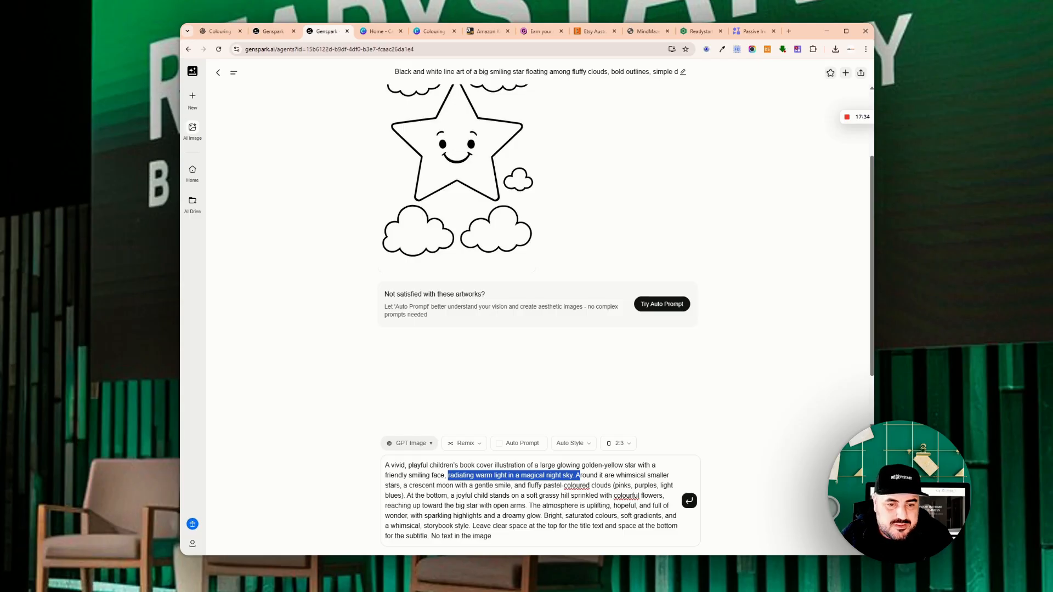
pyautogui.click(580, 475)
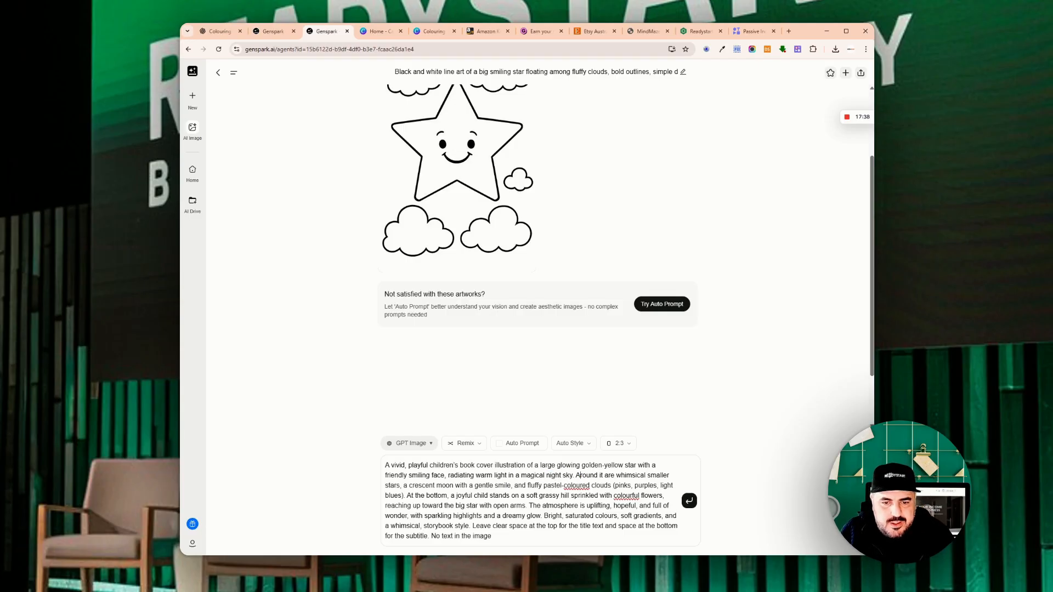
pyautogui.click(689, 501)
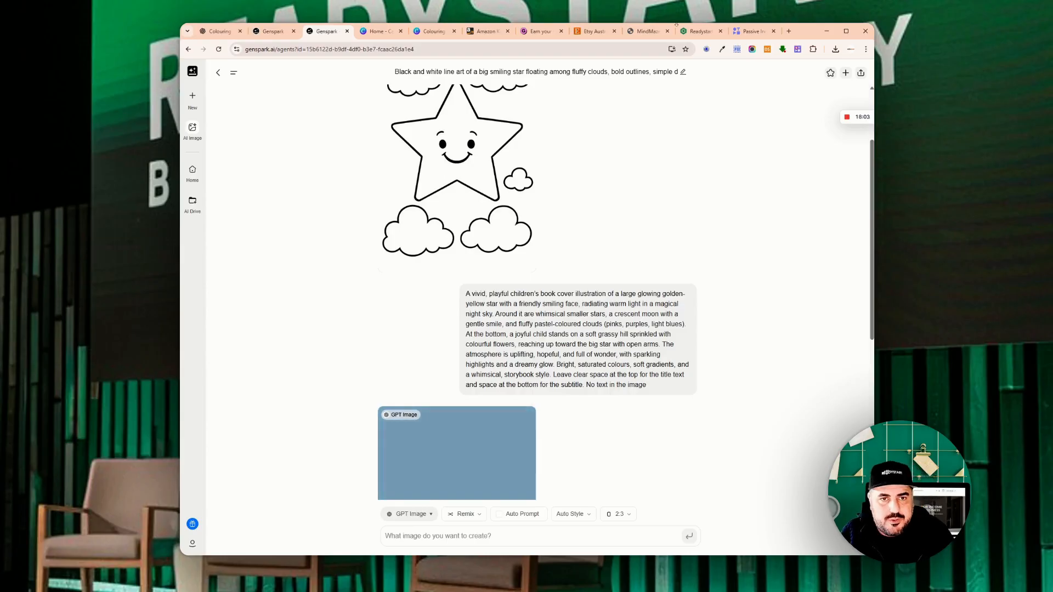
# - Look at the MindMaze book cover, the image generation in Genspark and the blank first page in Canva
pyautogui.click(658, 31)
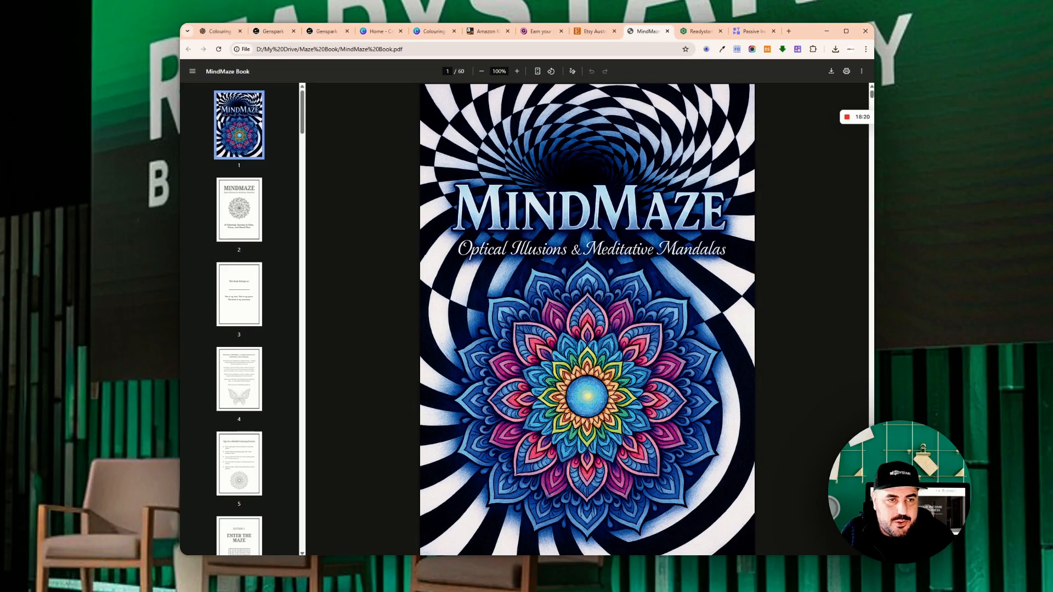
pyautogui.click(327, 31)
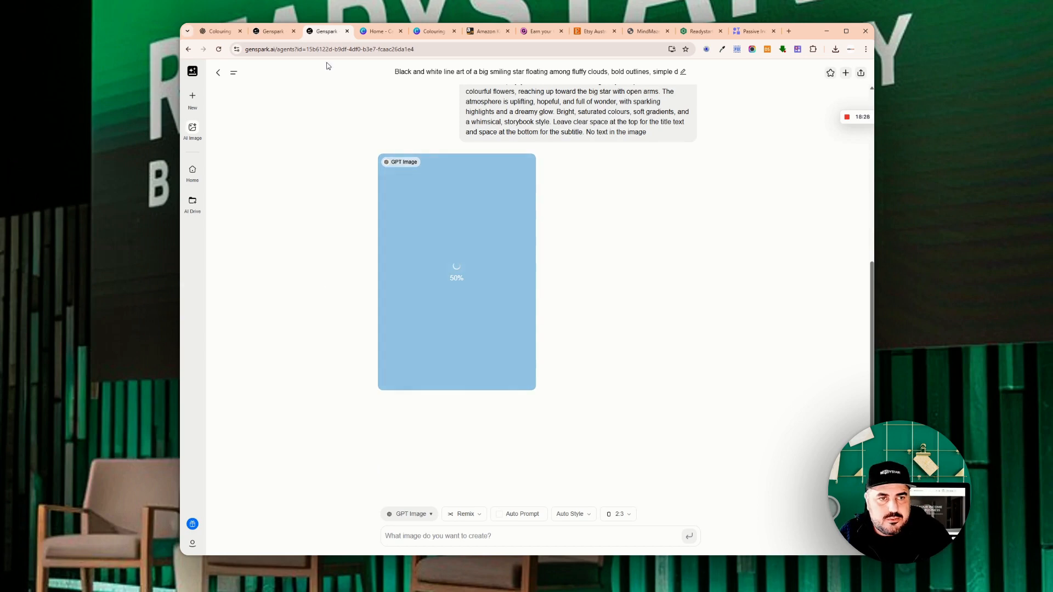
pyautogui.click(433, 31)
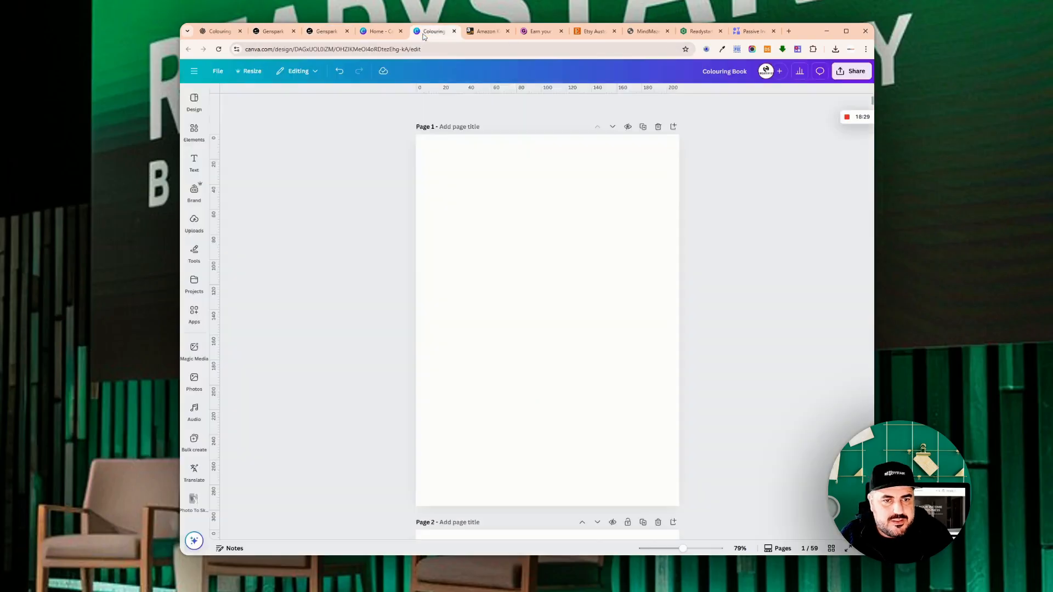
# - Return to Genspark and compare the generated cover illustrations with their prompts, including the version asking for ample title space
pyautogui.click(309, 31)
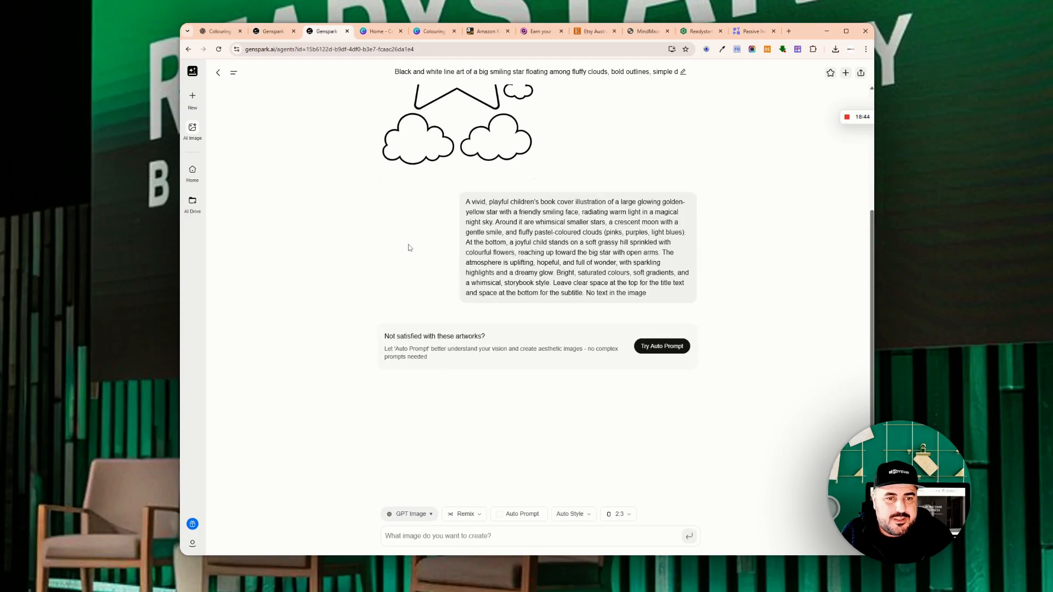
pyautogui.scroll(-1, 411, 249)
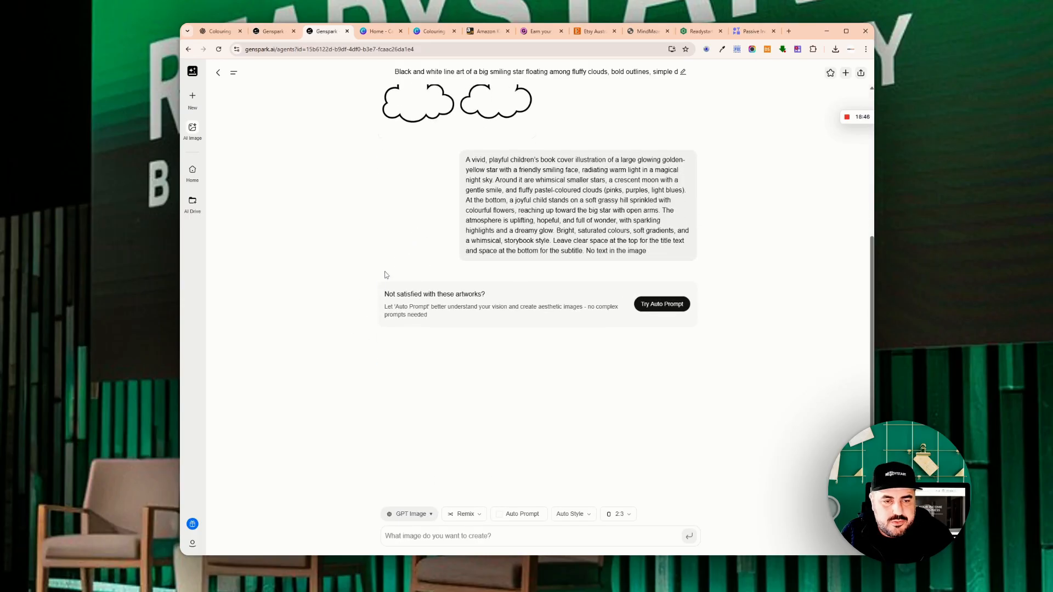
pyautogui.scroll(-3, 410, 327)
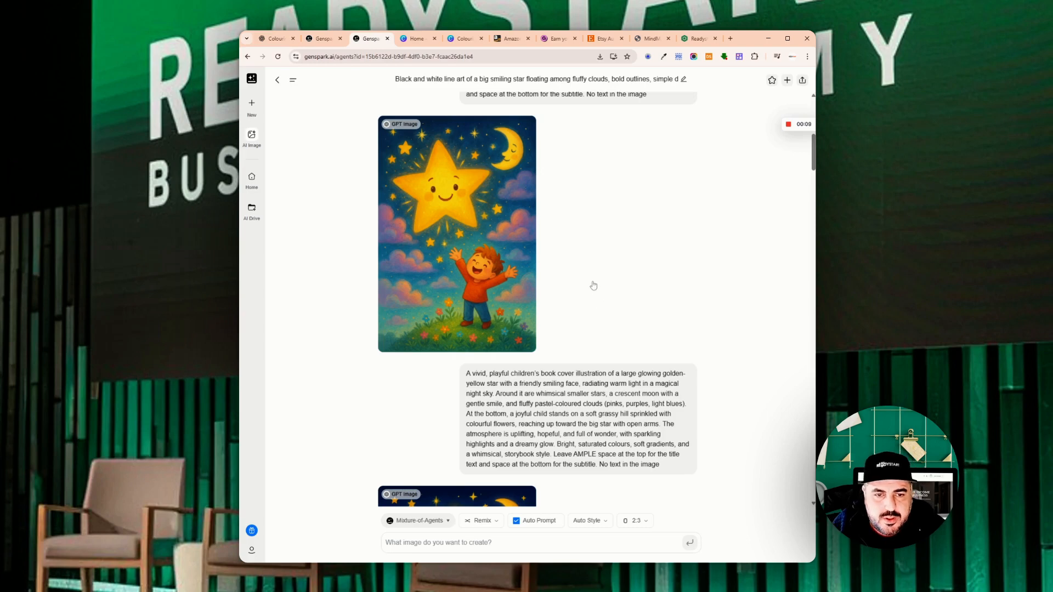
pyautogui.scroll(-3, 592, 286)
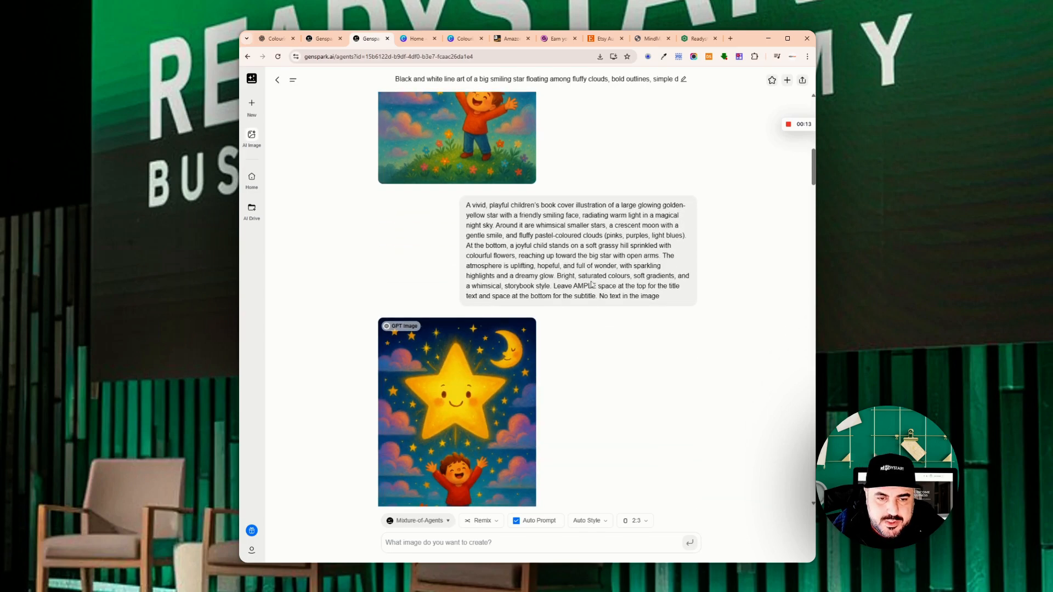
pyautogui.scroll(-3, 592, 285)
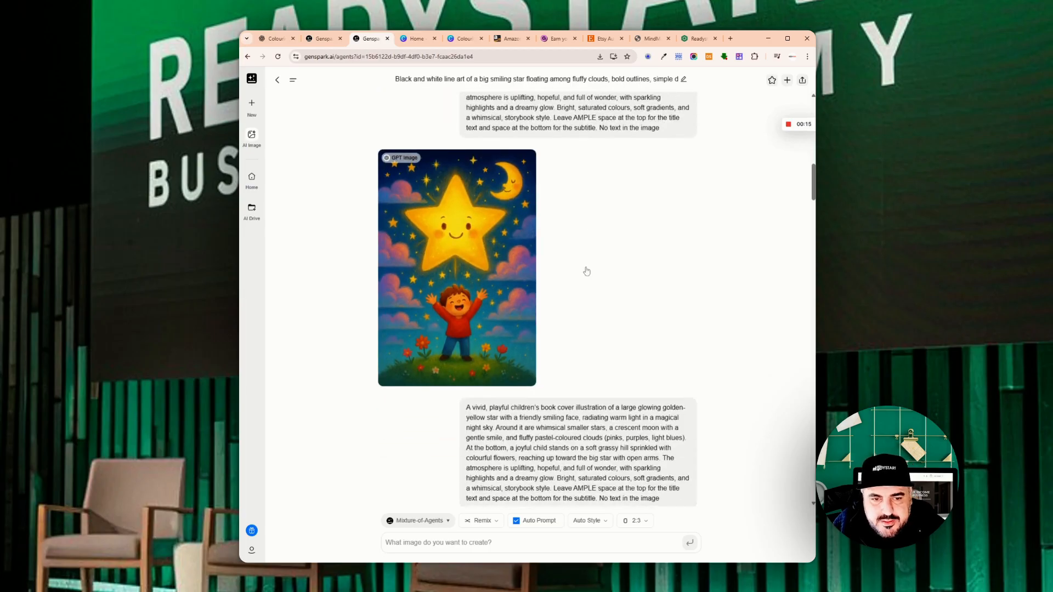
pyautogui.scroll(1, 583, 265)
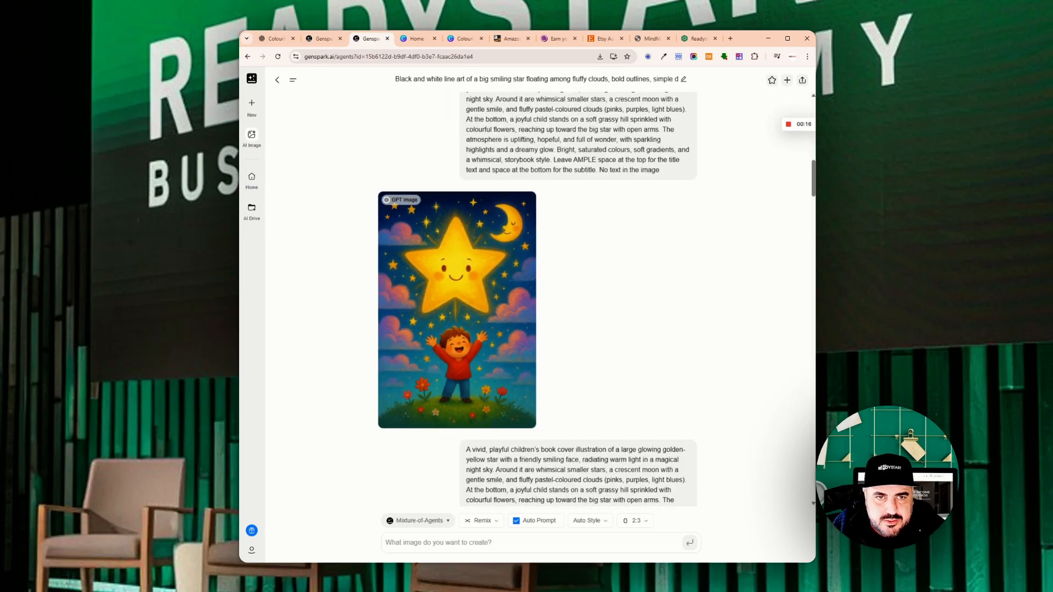
# - Switch to the Canva design and move the "Shine Bright, Little Star" title down to the middle of the cover, above the child
pyautogui.click(451, 43)
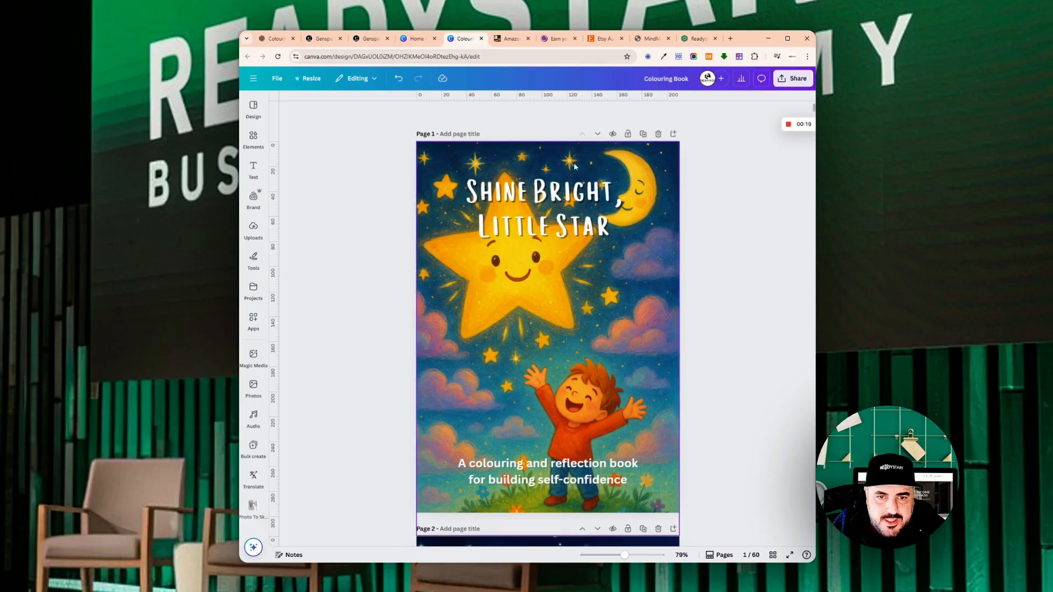
pyautogui.moveTo(517, 206); pyautogui.dragTo(556, 347)
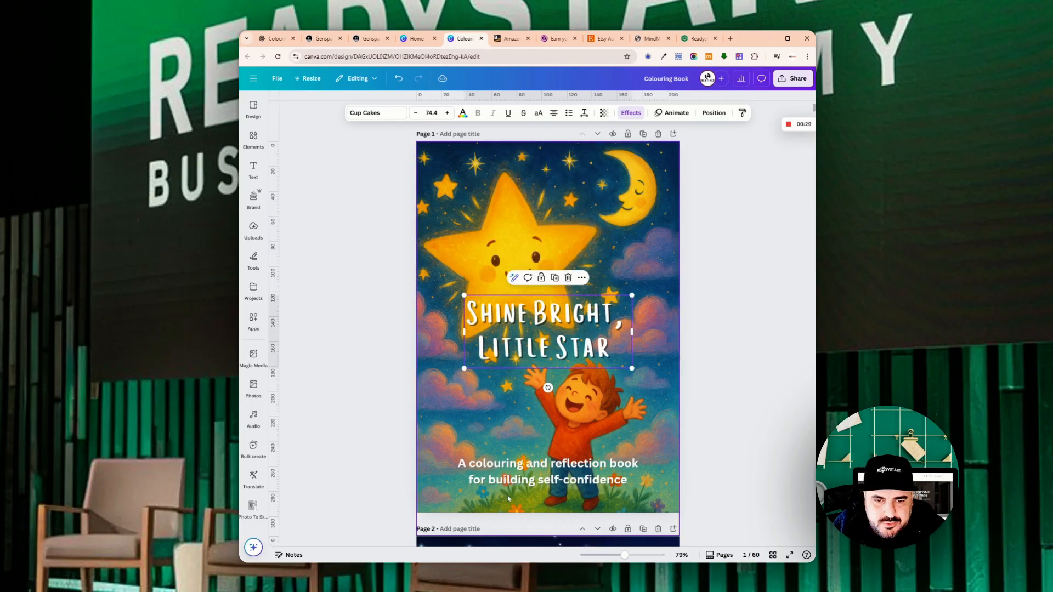
# - Move the title back up over the star's upper part on the cover and raise the subtitle slightly
pyautogui.click(543, 466)
pyautogui.scroll(-2, 542, 443)
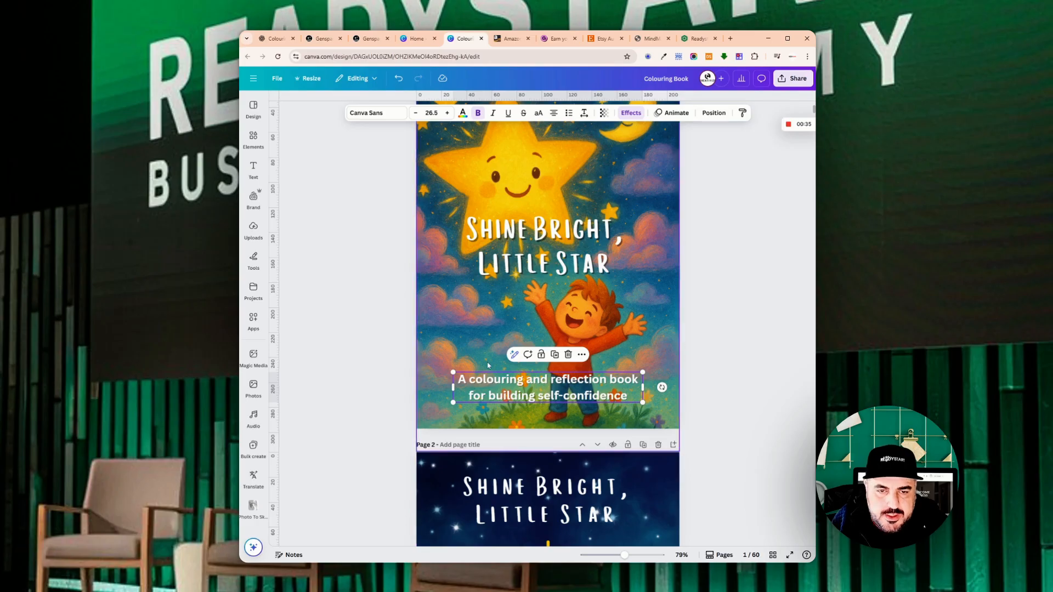
pyautogui.moveTo(534, 259); pyautogui.dragTo(536, 248)
pyautogui.scroll(2, 537, 248)
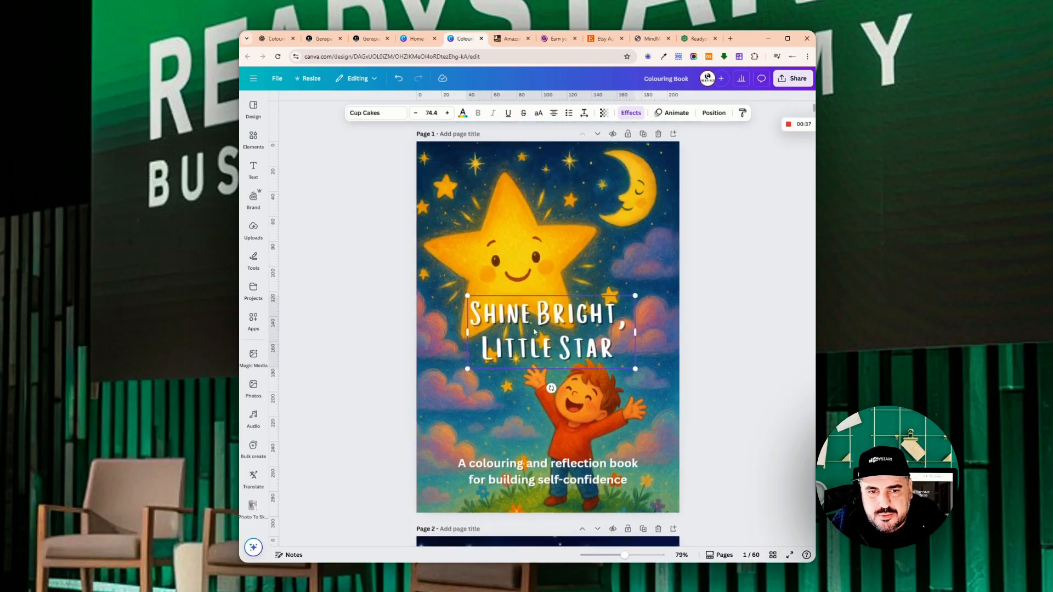
pyautogui.moveTo(533, 303); pyautogui.dragTo(529, 208)
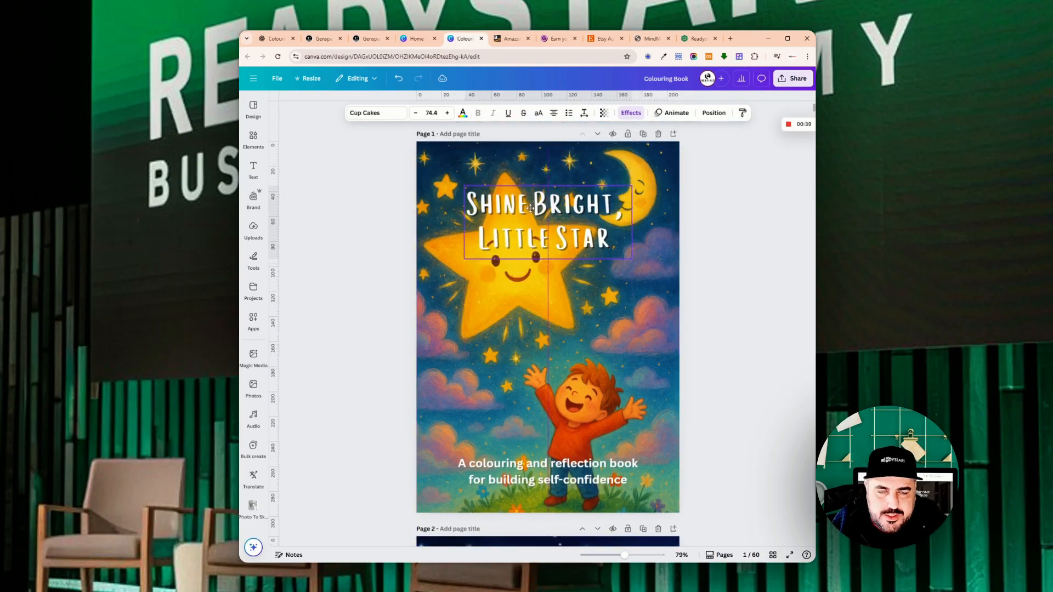
pyautogui.scroll(-2, 539, 448)
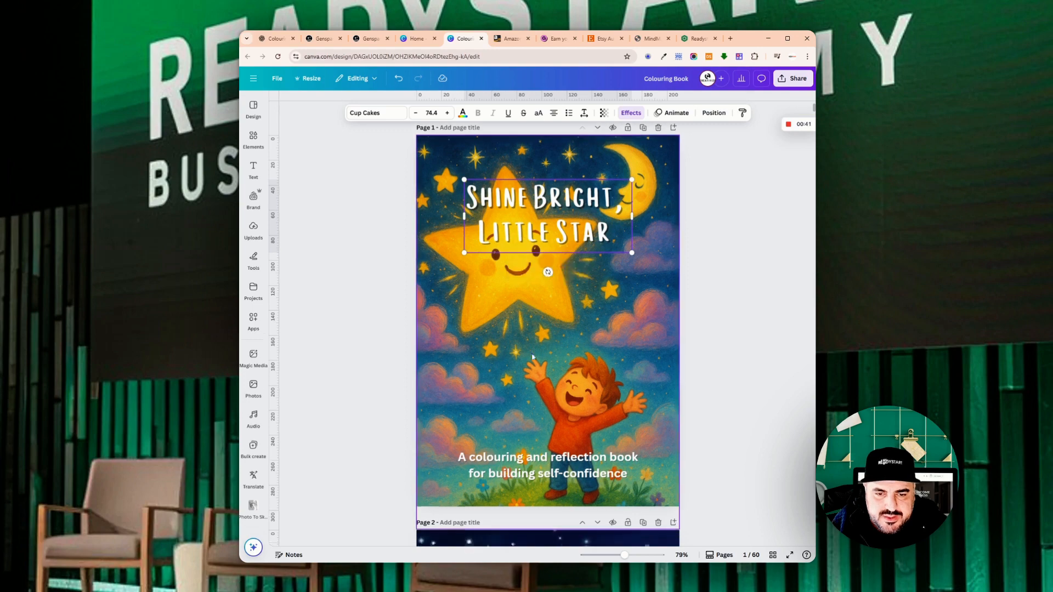
pyautogui.moveTo(526, 386); pyautogui.dragTo(525, 382)
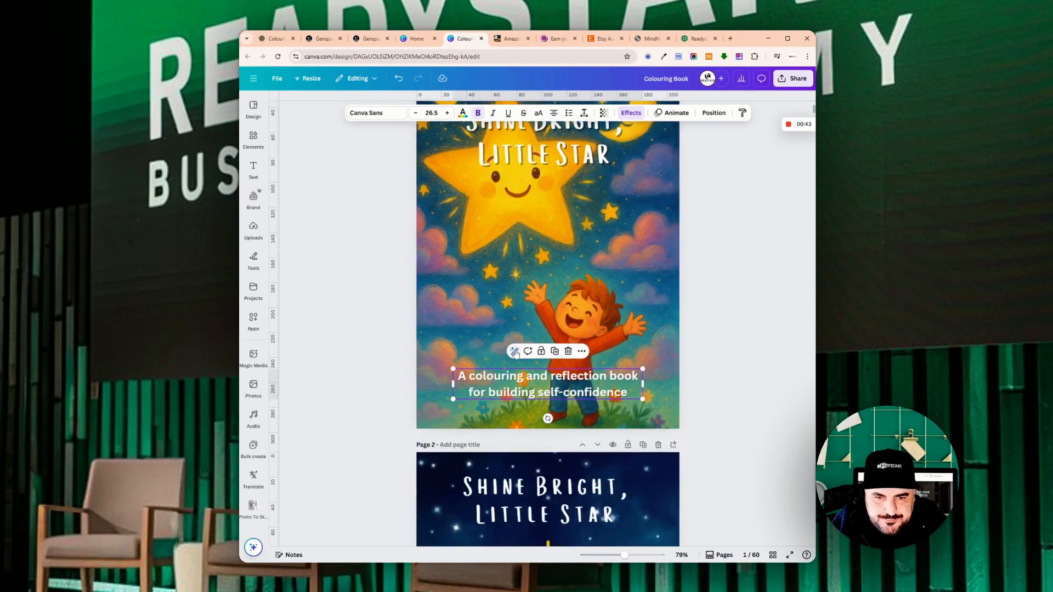
pyautogui.scroll(2, 525, 379)
pyautogui.click(506, 151)
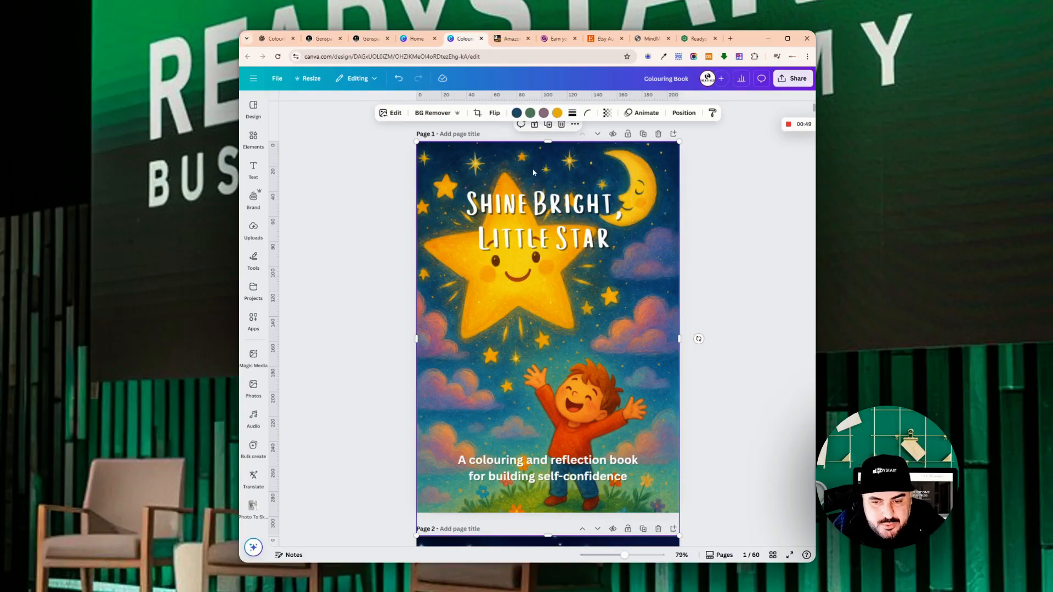
# - Switch to the Genspark cover conversation and compare the GPT Image illustrations with their prompts, checking the space around the star
pyautogui.click(324, 39)
pyautogui.click(366, 40)
pyautogui.scroll(-8, 547, 231)
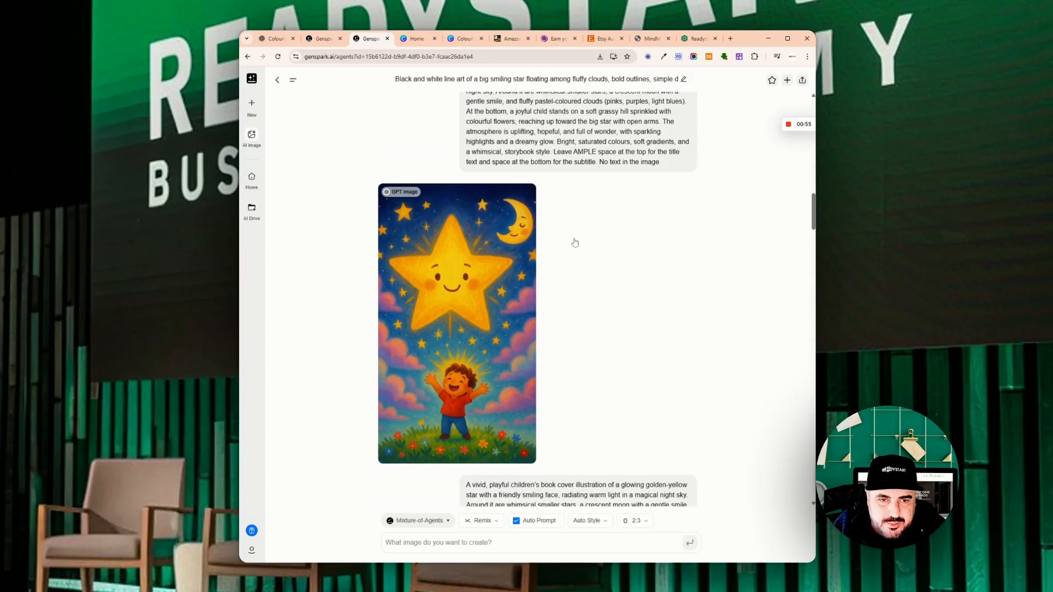
pyautogui.scroll(-10, 575, 243)
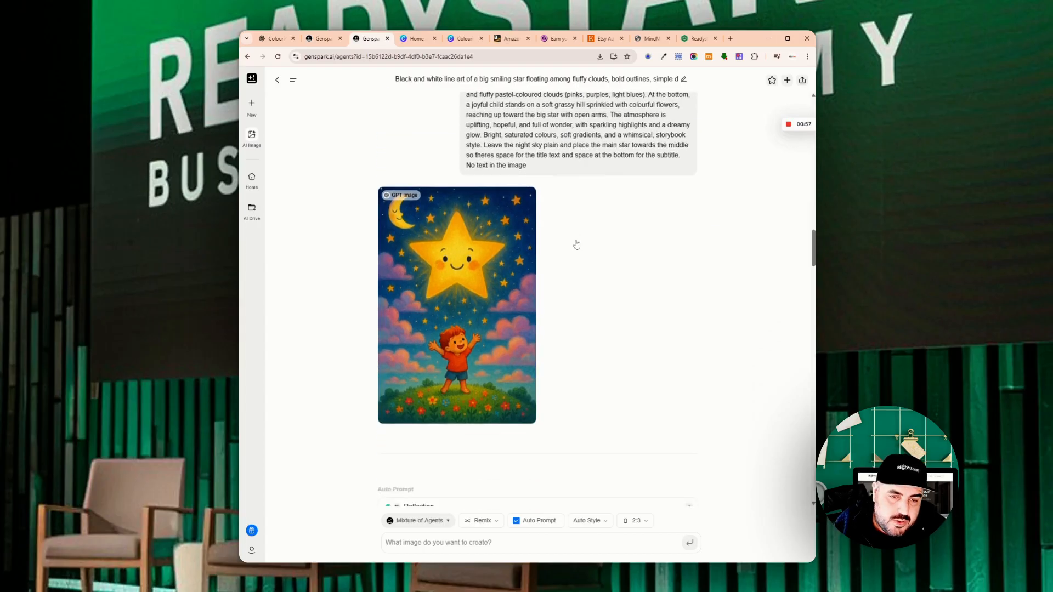
pyautogui.scroll(-10, 577, 245)
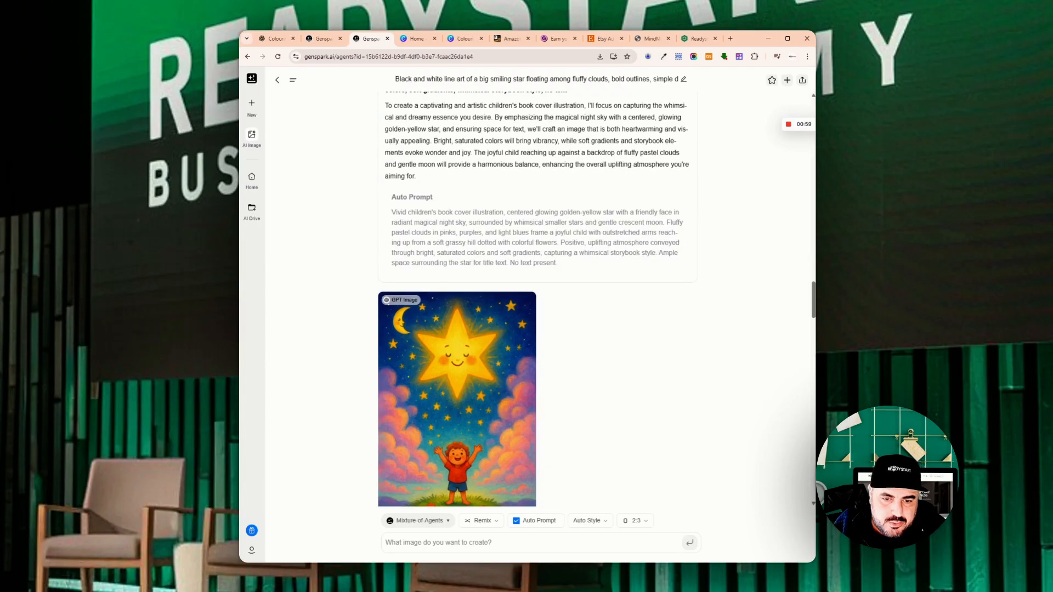
pyautogui.scroll(-2, 522, 274)
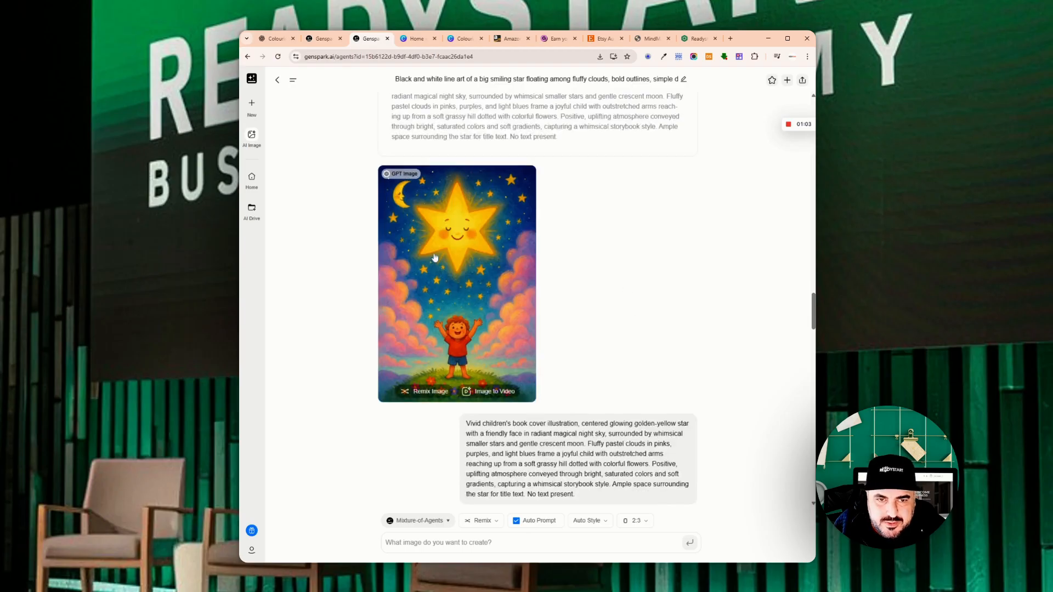
pyautogui.moveTo(433, 203)
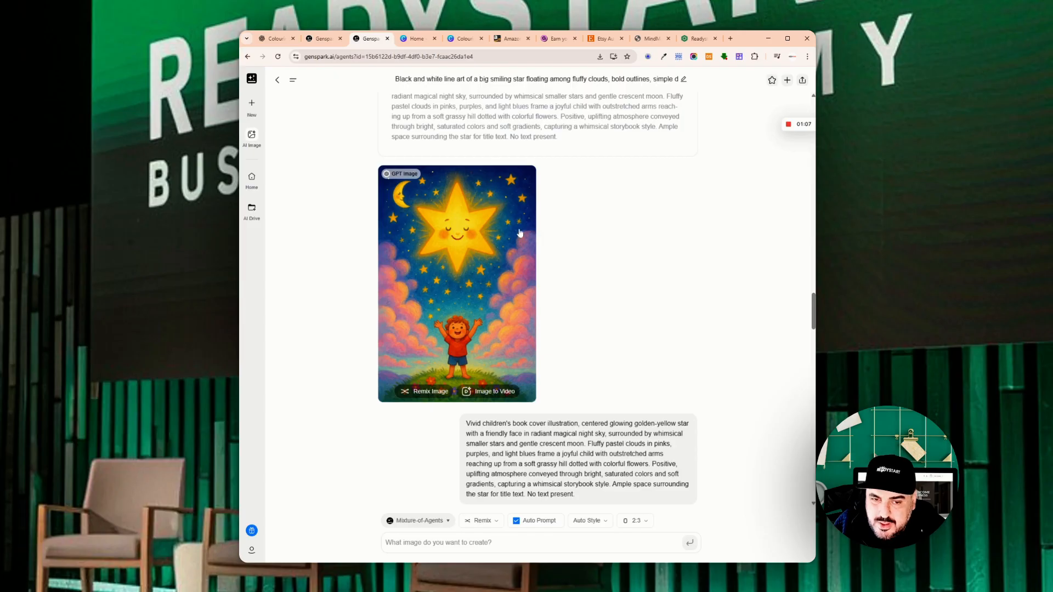
pyautogui.scroll(-2, 532, 264)
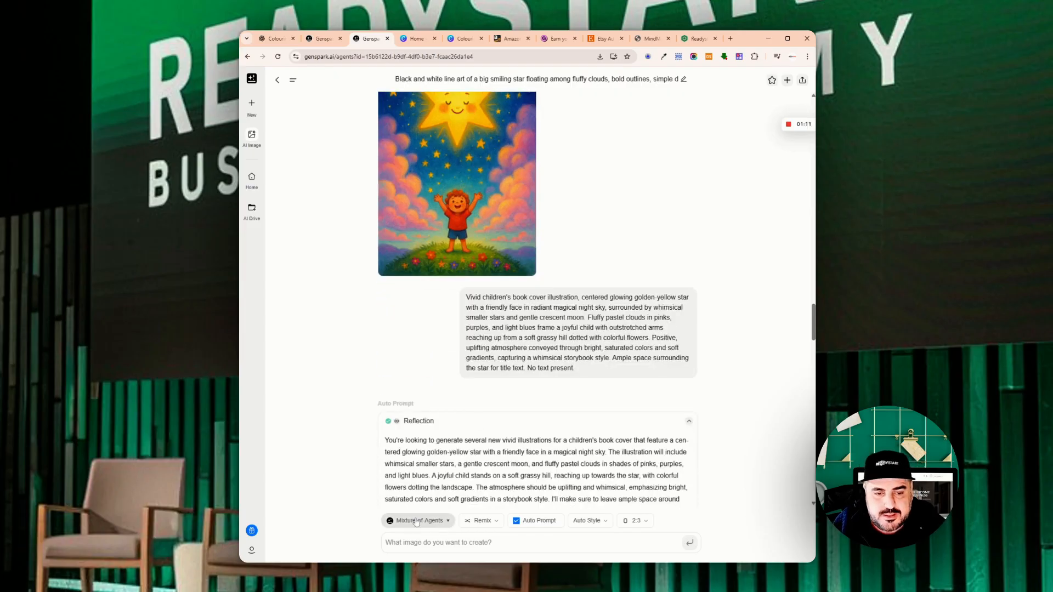
# - Check the available image generation models and review the four cover variations produced by the Mixture-of-Agents option
pyautogui.click(417, 521)
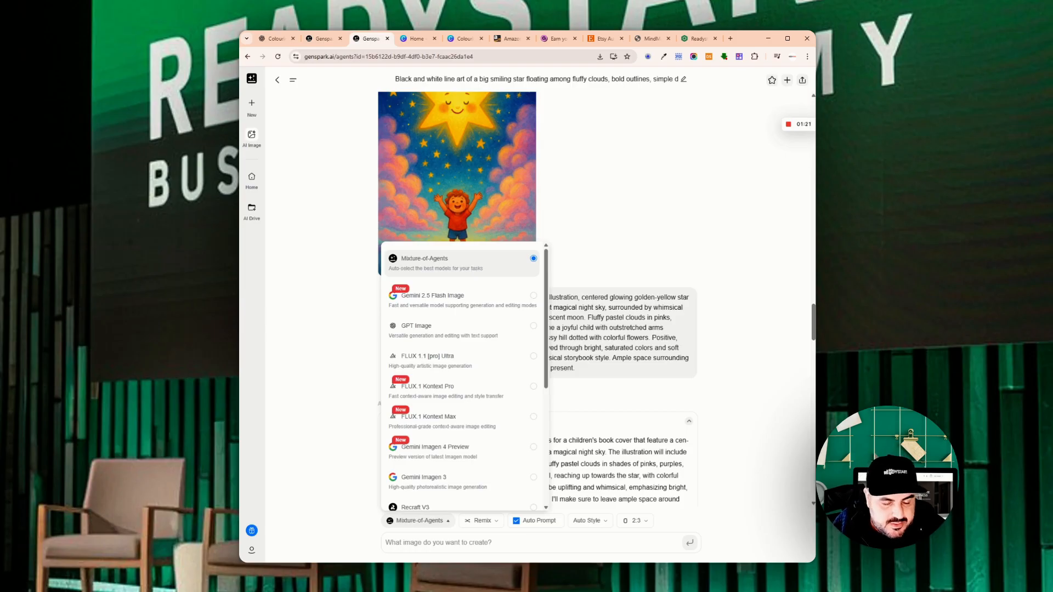
pyautogui.click(718, 307)
pyautogui.scroll(-2, 726, 331)
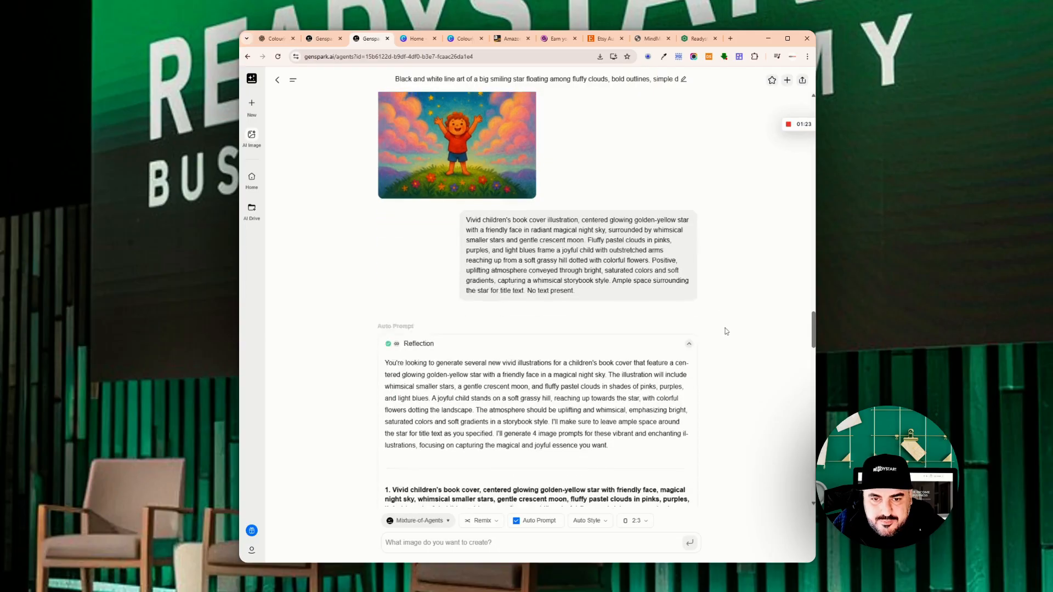
pyautogui.scroll(-15, 727, 332)
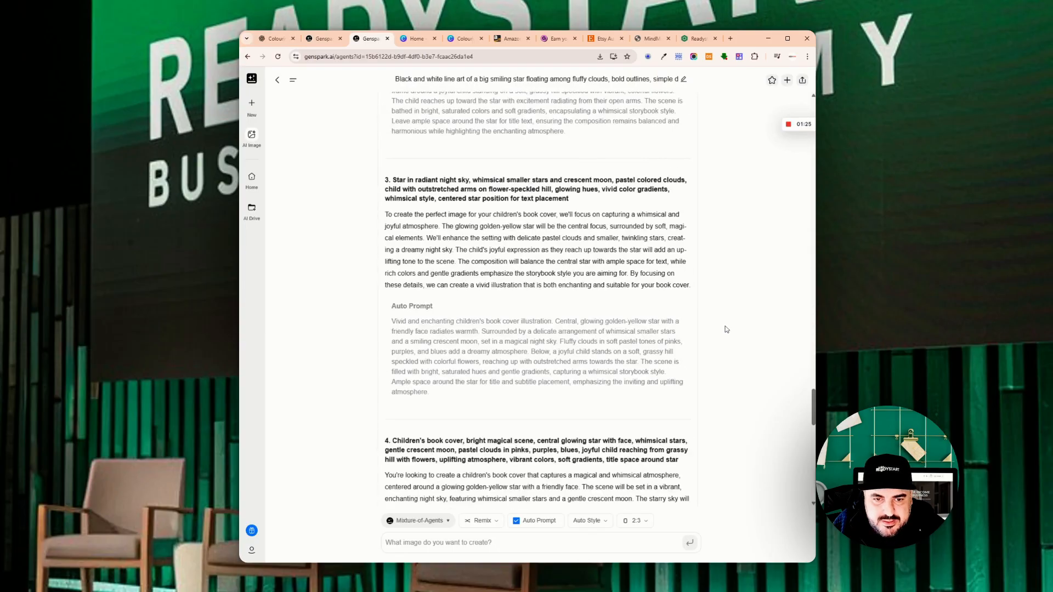
pyautogui.scroll(-10, 727, 329)
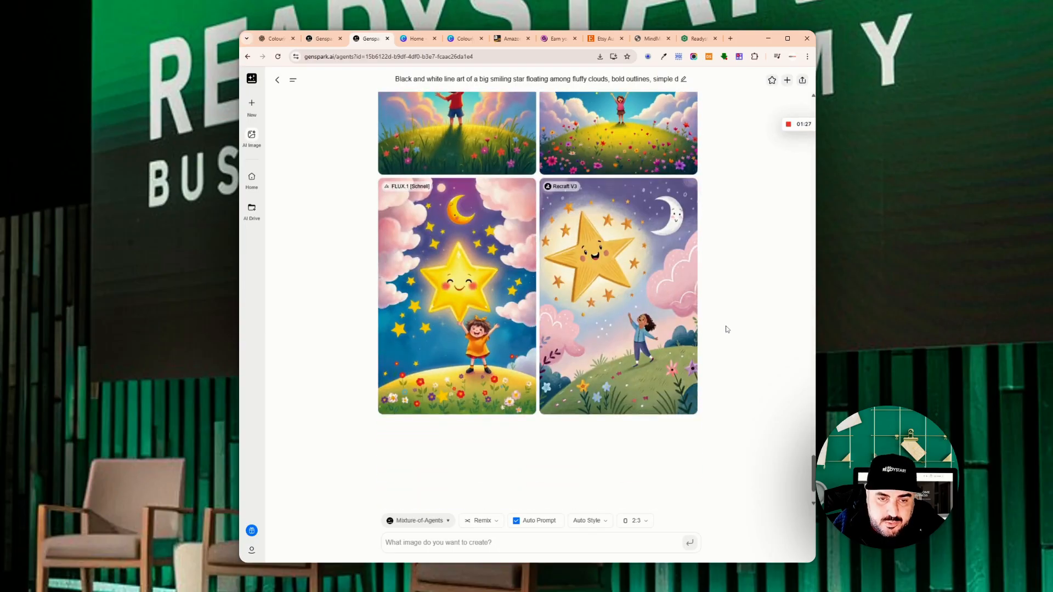
pyautogui.scroll(3, 726, 329)
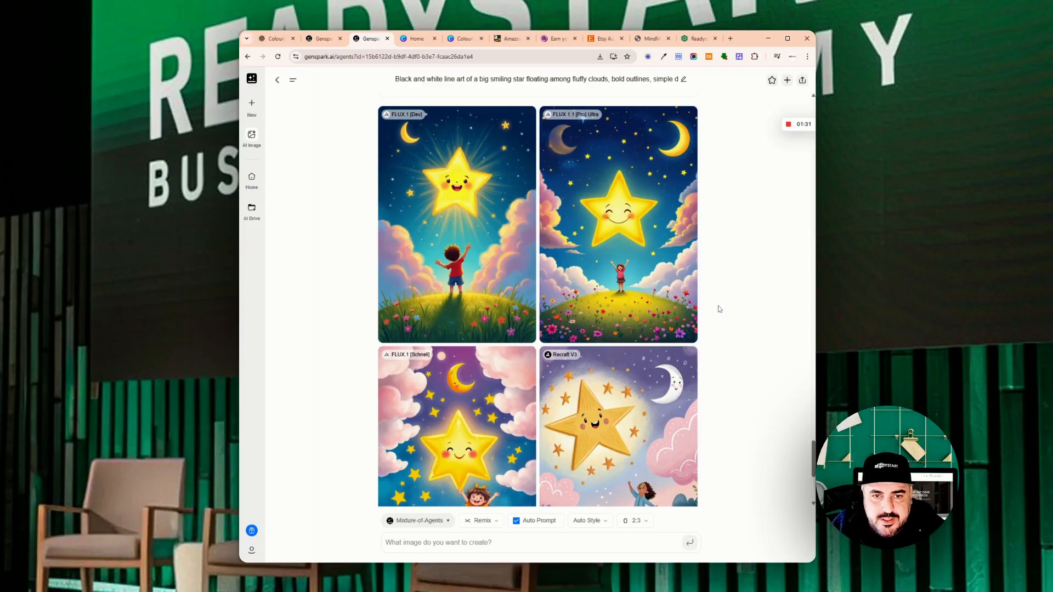
# - Open the FLUX 1.1 [pro] Ultra star illustration, compare it with the current Canva cover, and download it
pyautogui.click(593, 222)
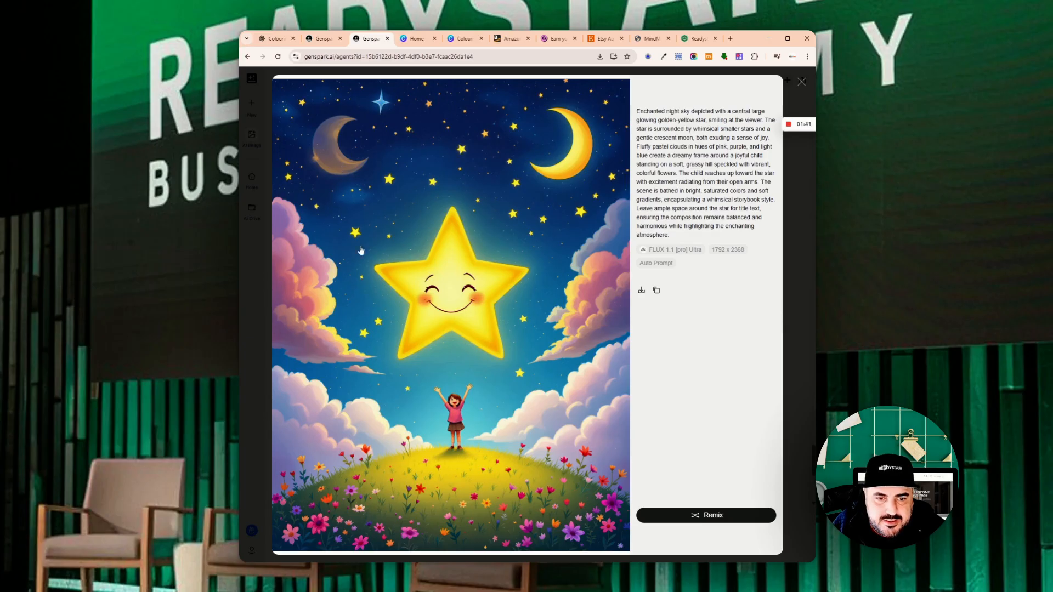
pyautogui.click(454, 39)
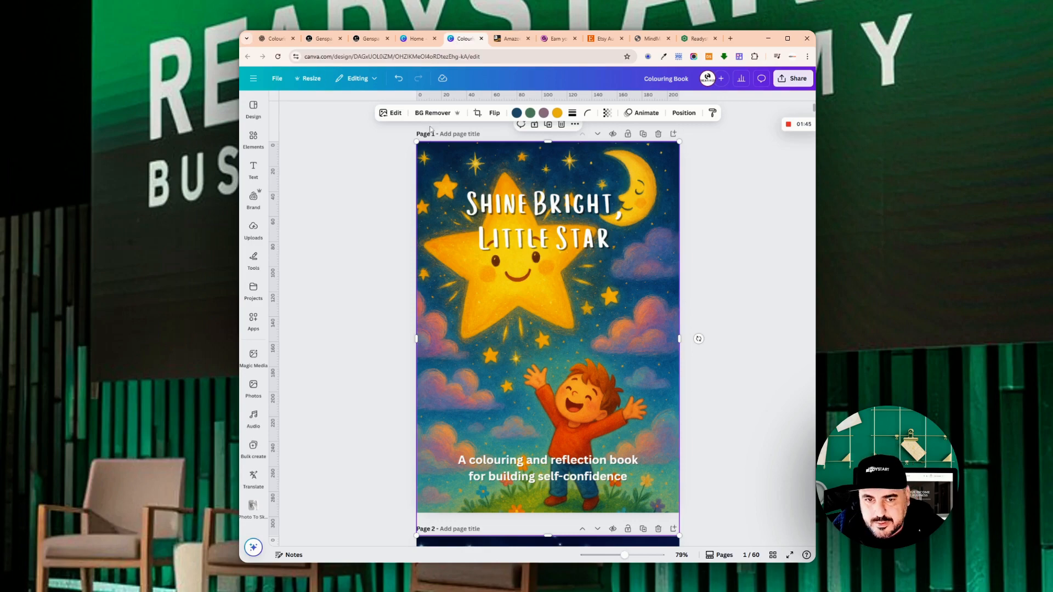
pyautogui.click(367, 39)
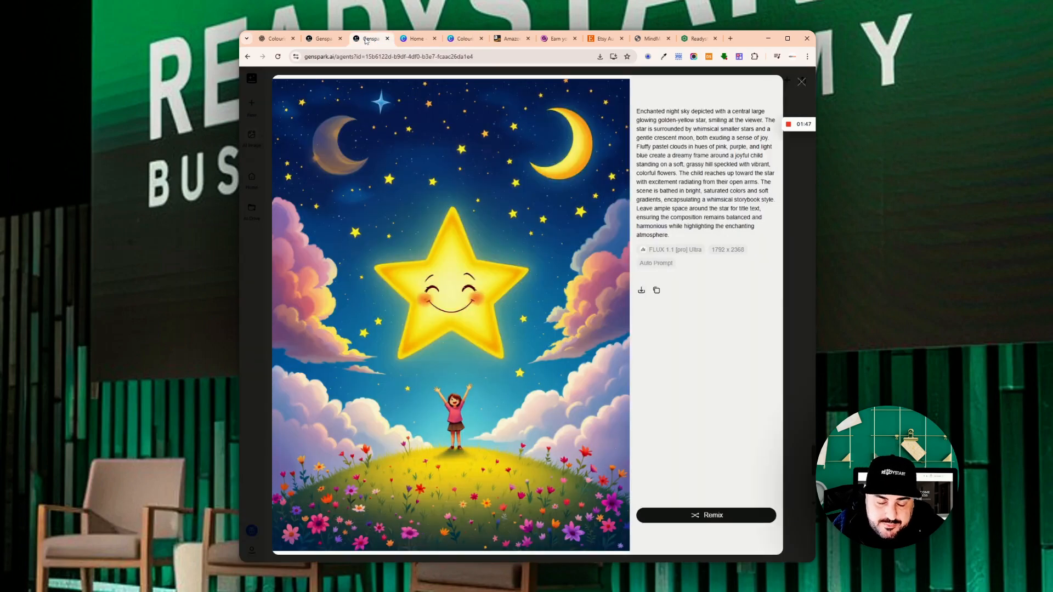
pyautogui.click(641, 291)
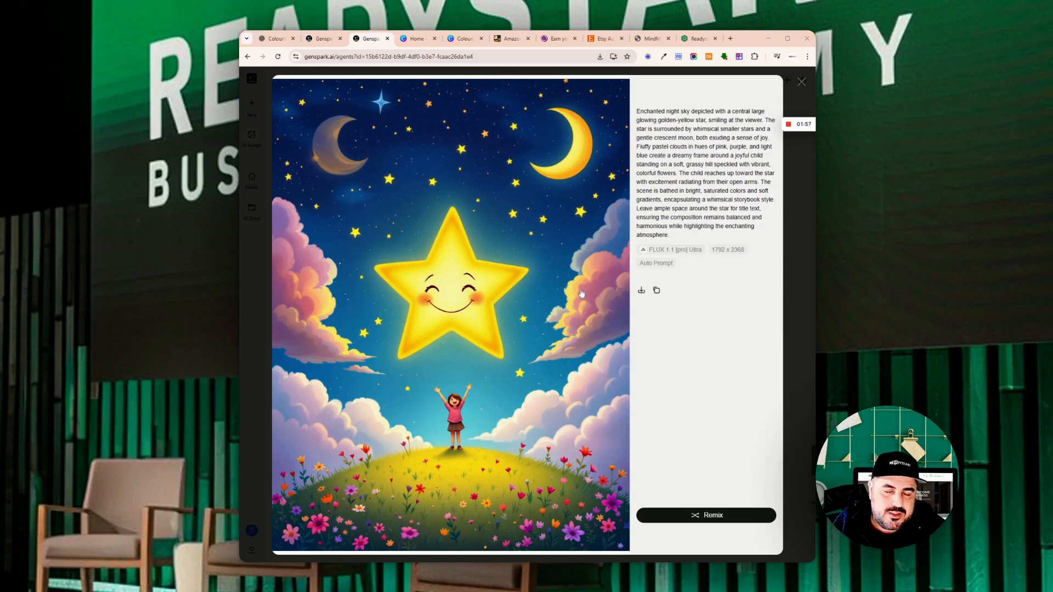
# - Switch to the Canva design, add the downloaded illustration to page 1 and enlarge it to cover the whole page
pyautogui.click(450, 40)
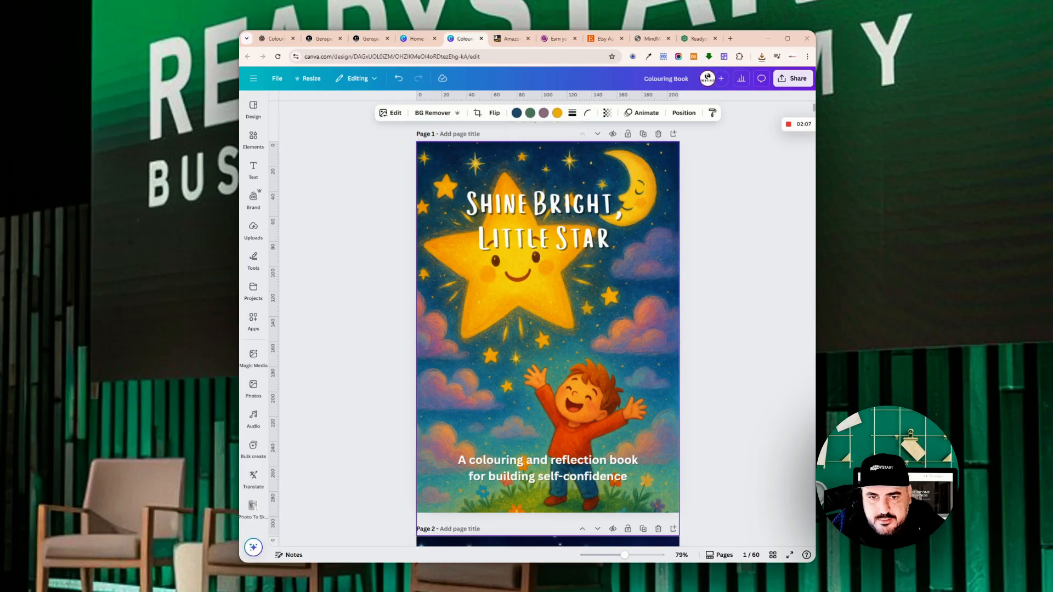
pyautogui.hotkey('ctrl', 'v')
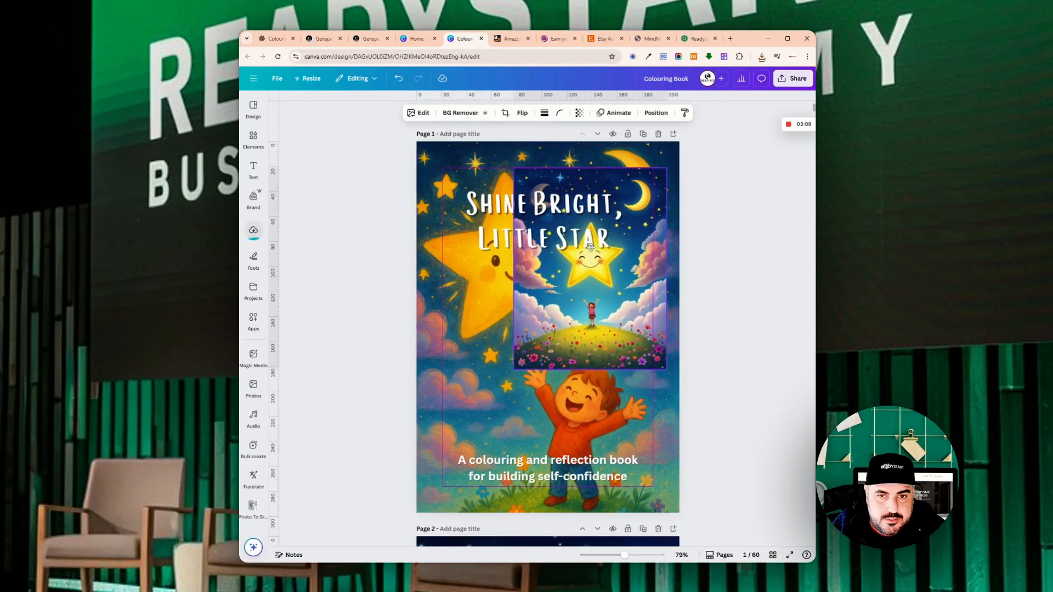
pyautogui.scroll(-1, 562, 313)
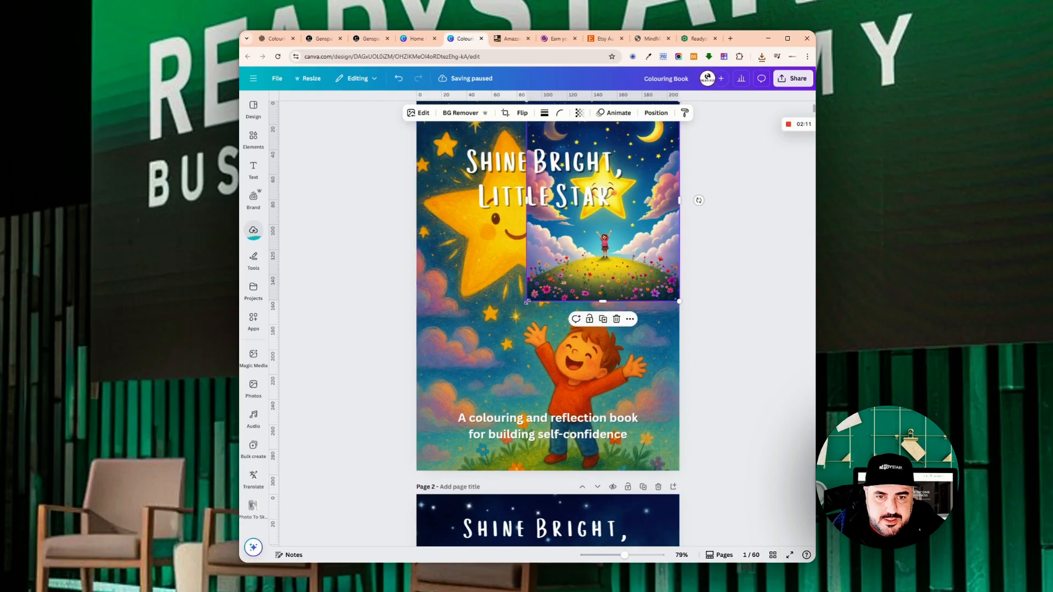
pyautogui.moveTo(527, 302); pyautogui.dragTo(411, 470)
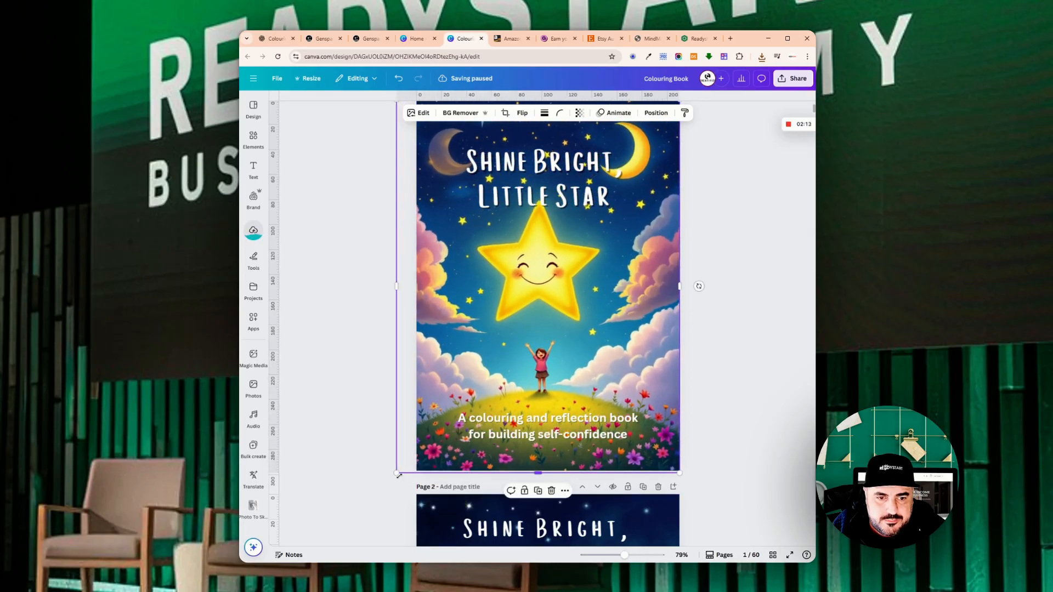
# - Move the title up between the moons, clear of the star, and nudge the subtitle slightly higher over the flowery hill
pyautogui.scroll(1, 535, 219)
pyautogui.click(534, 215)
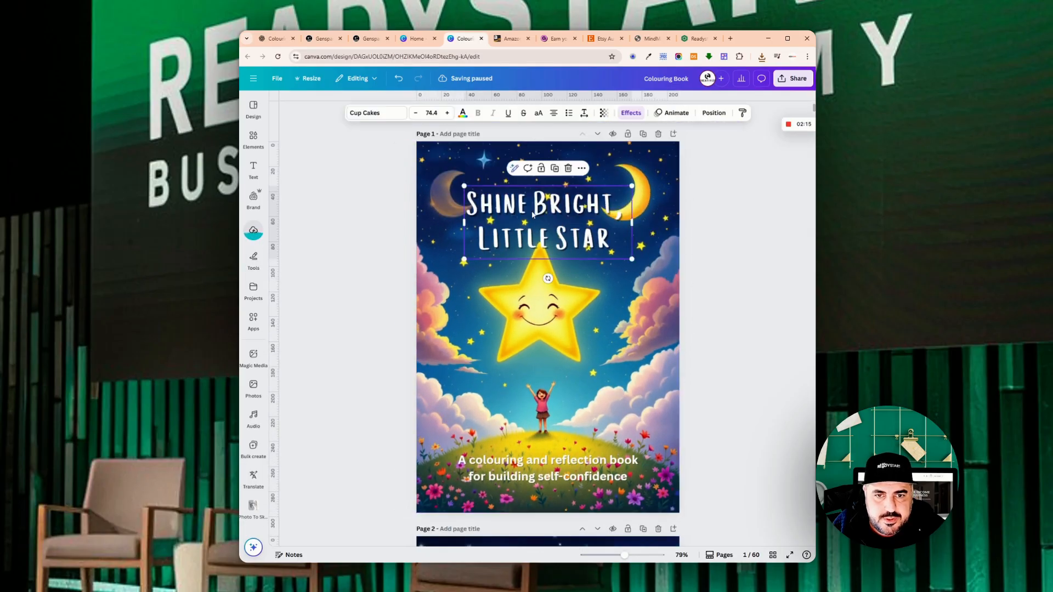
pyautogui.moveTo(533, 215); pyautogui.dragTo(506, 209)
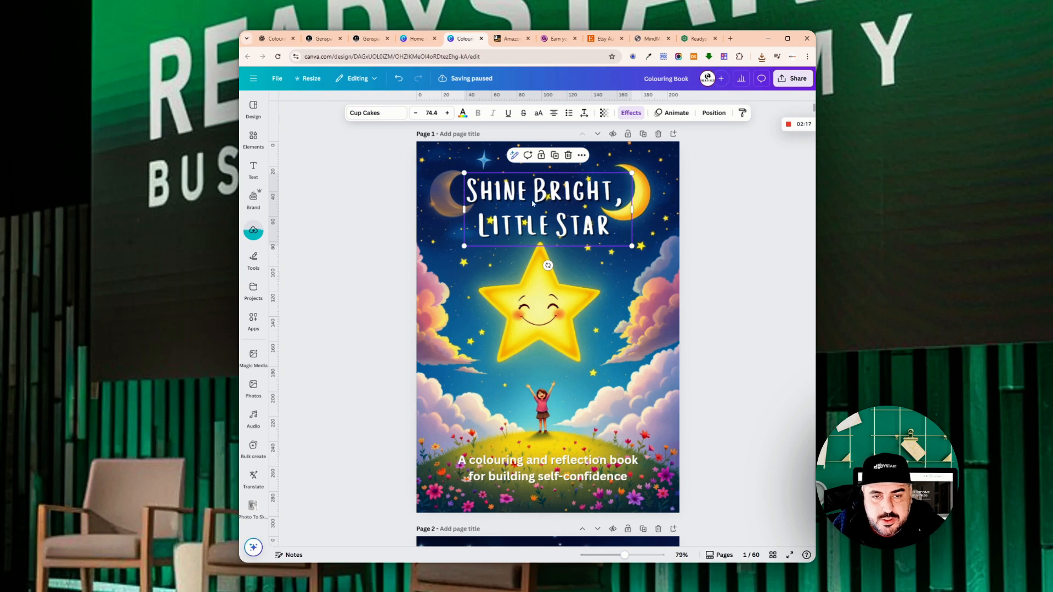
pyautogui.scroll(-1, 527, 307)
pyautogui.click(514, 419)
pyautogui.moveTo(514, 419); pyautogui.dragTo(513, 418)
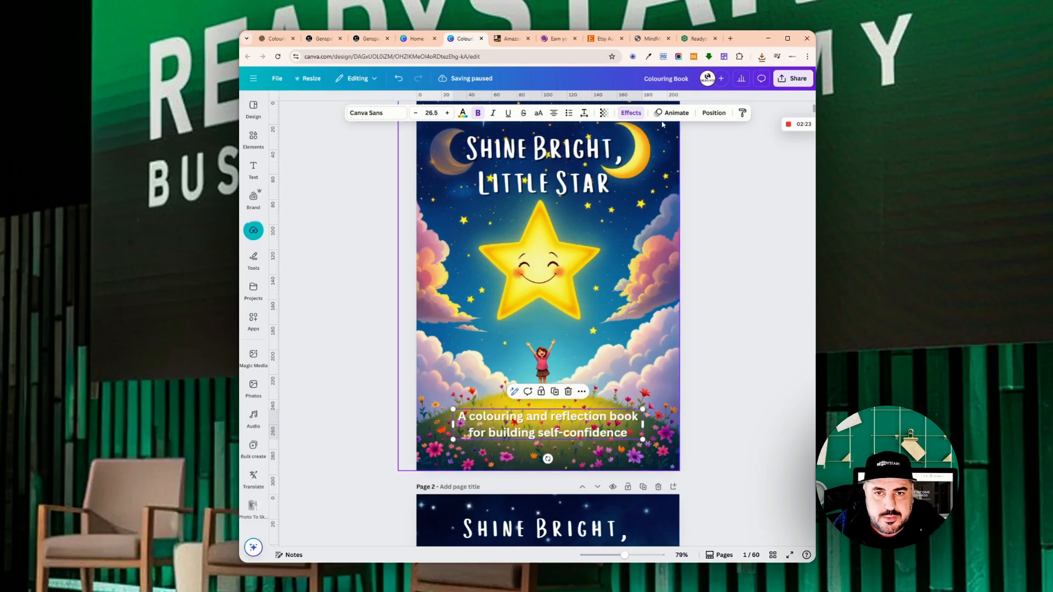
# - Try a stronger shadow on the subtitle with offset 100 and direction -22
pyautogui.click(629, 113)
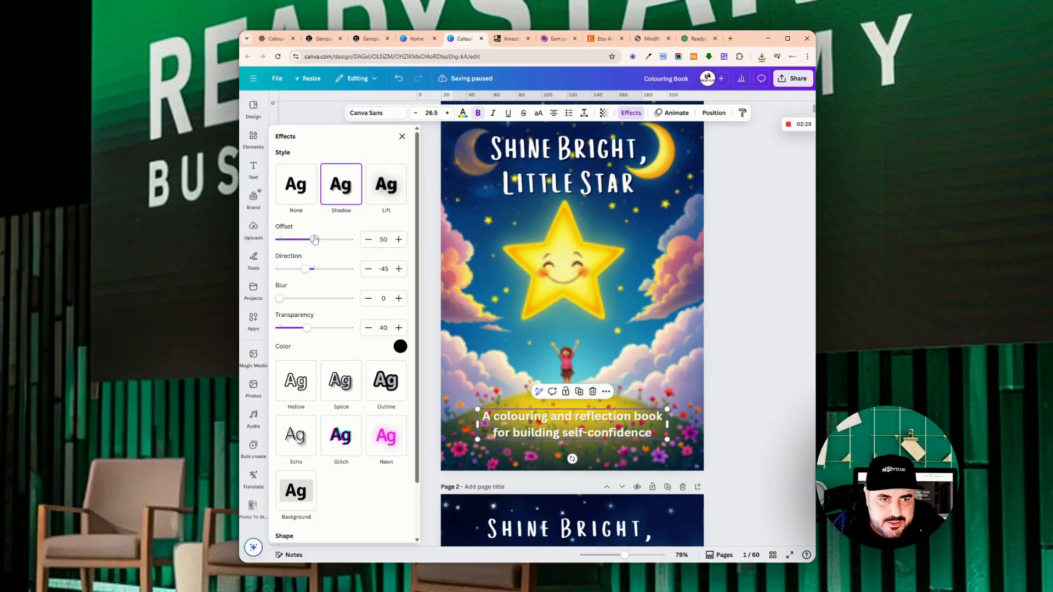
pyautogui.moveTo(315, 239); pyautogui.dragTo(352, 242)
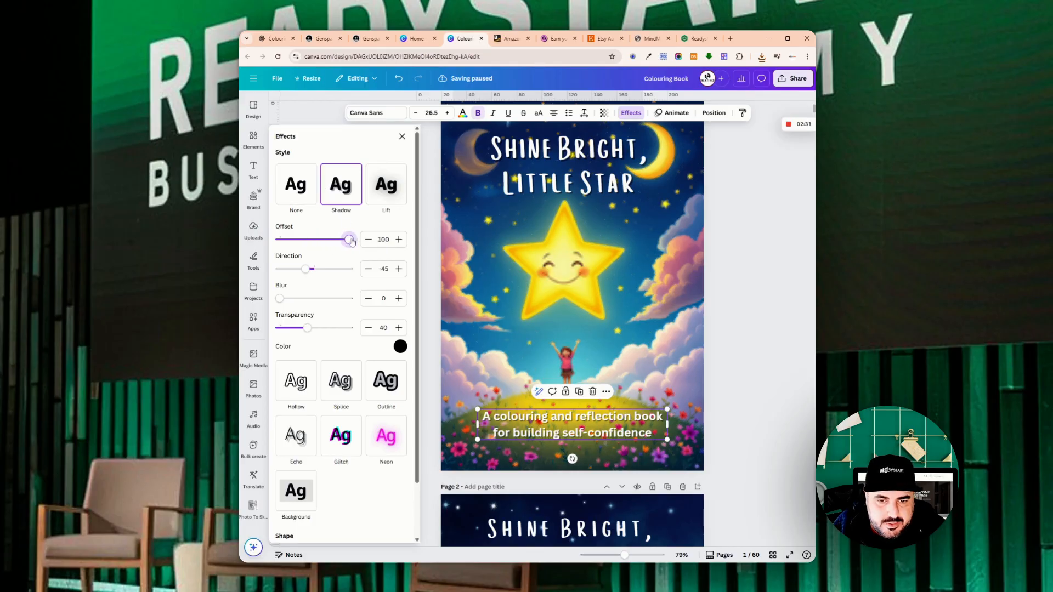
pyautogui.moveTo(305, 269)
pyautogui.mouseDown()
pyautogui.moveTo(322, 269)
pyautogui.moveTo(310, 269)
pyautogui.mouseUp()
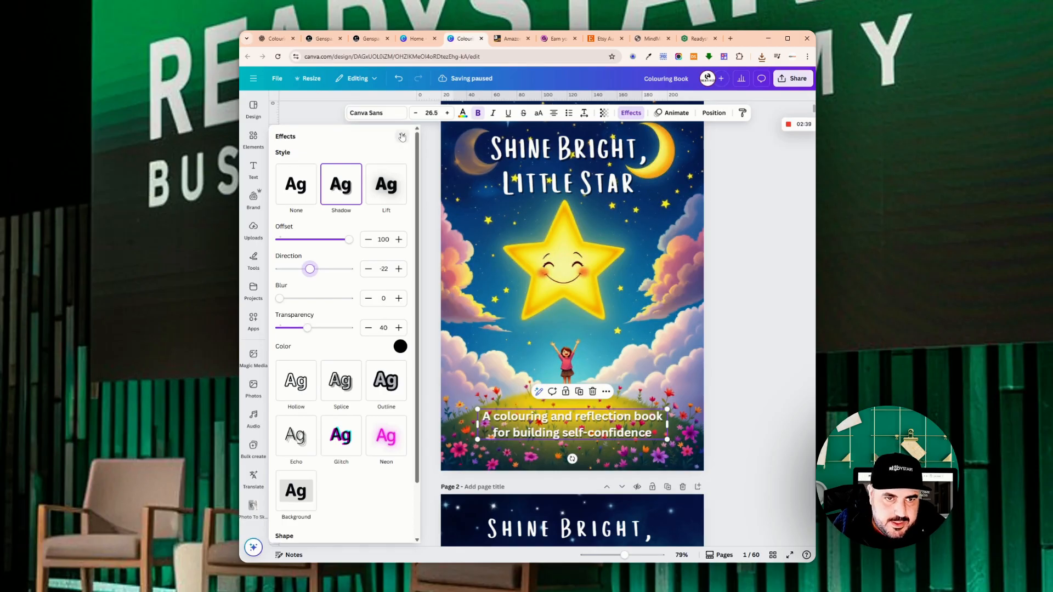
# - Try a black outline effect on the subtitle with thickness 119
pyautogui.click(387, 381)
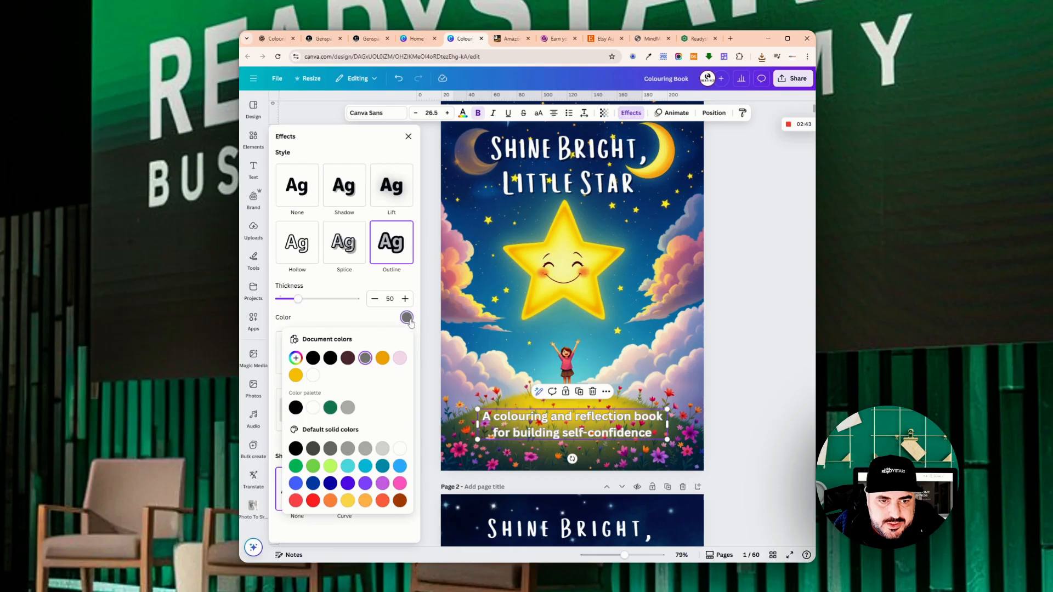
pyautogui.click(313, 357)
pyautogui.moveTo(298, 299); pyautogui.dragTo(326, 299)
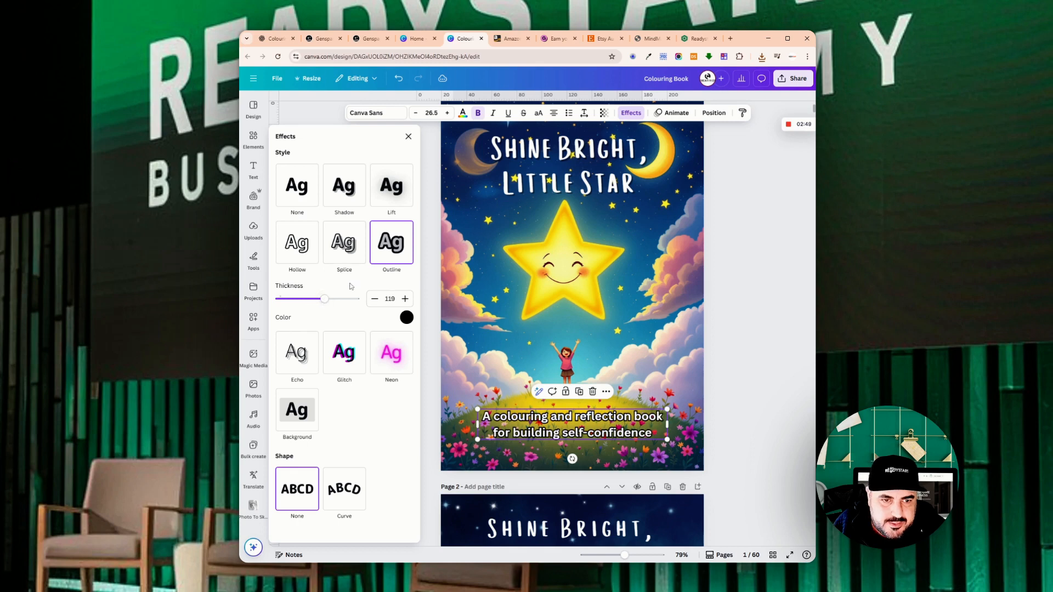
# - Apply a black shadow effect with offset 76 to the subtitle on page 1
pyautogui.click(343, 186)
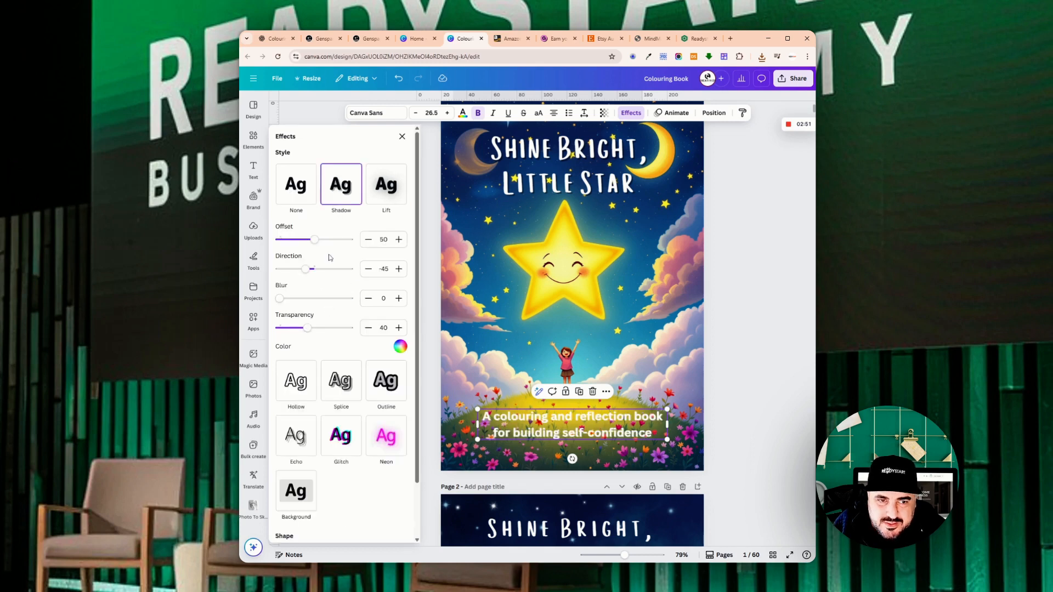
pyautogui.moveTo(315, 240); pyautogui.dragTo(325, 246)
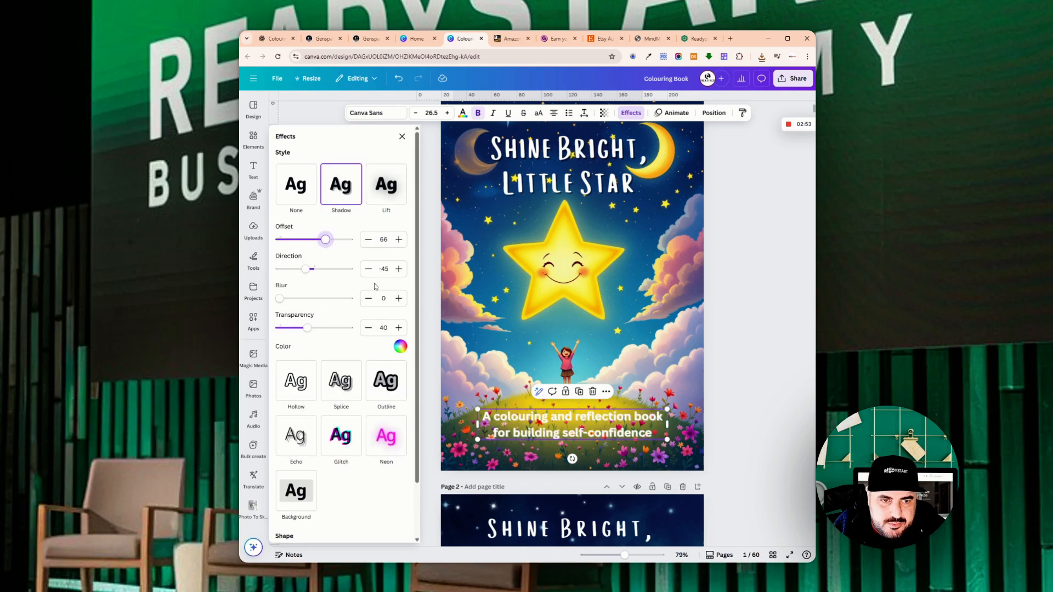
pyautogui.click(401, 347)
pyautogui.click(307, 388)
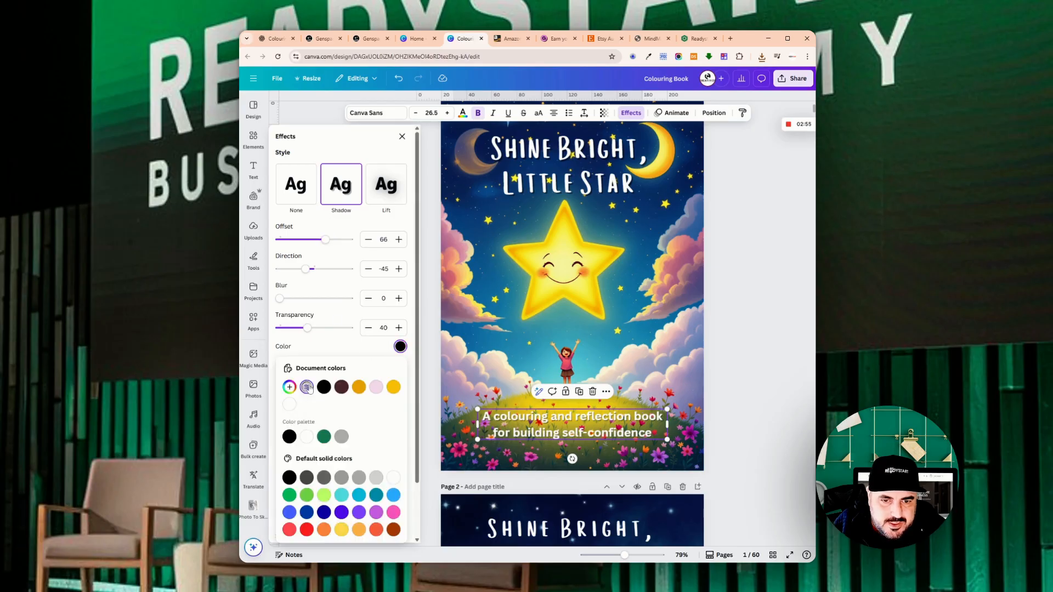
pyautogui.moveTo(328, 245); pyautogui.dragTo(333, 242)
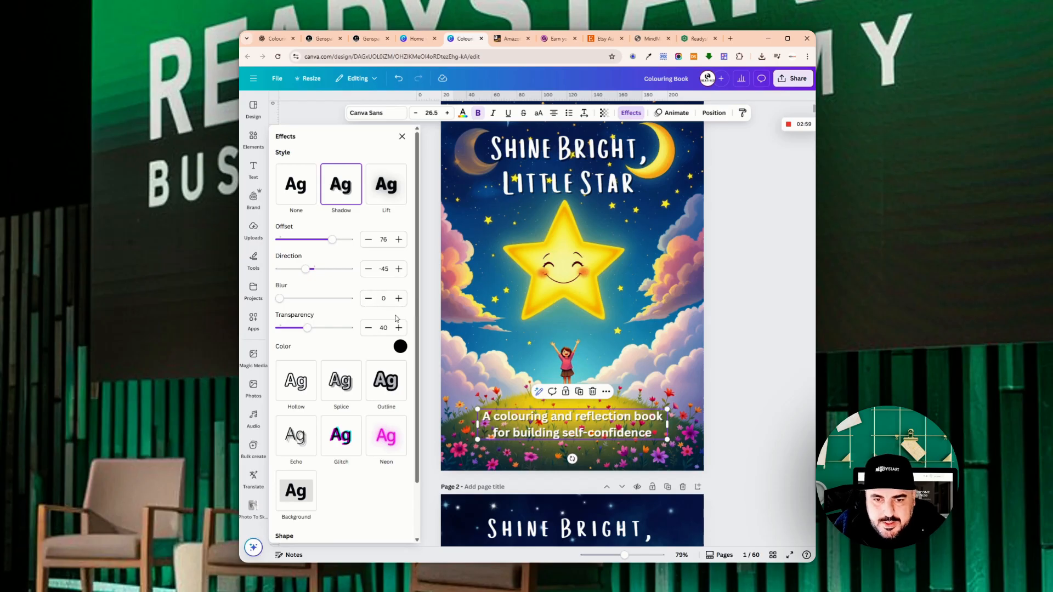
pyautogui.click(470, 357)
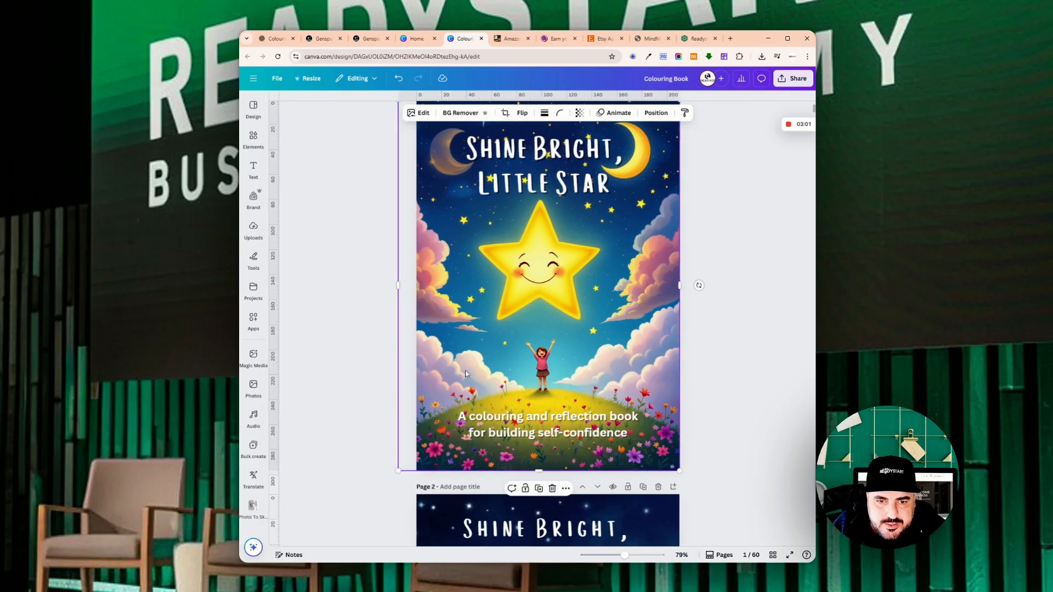
pyautogui.click(411, 339)
# - Look through the star graphics in the element library for a cartoon star to use on page 2's cover
pyautogui.scroll(-6, 393, 322)
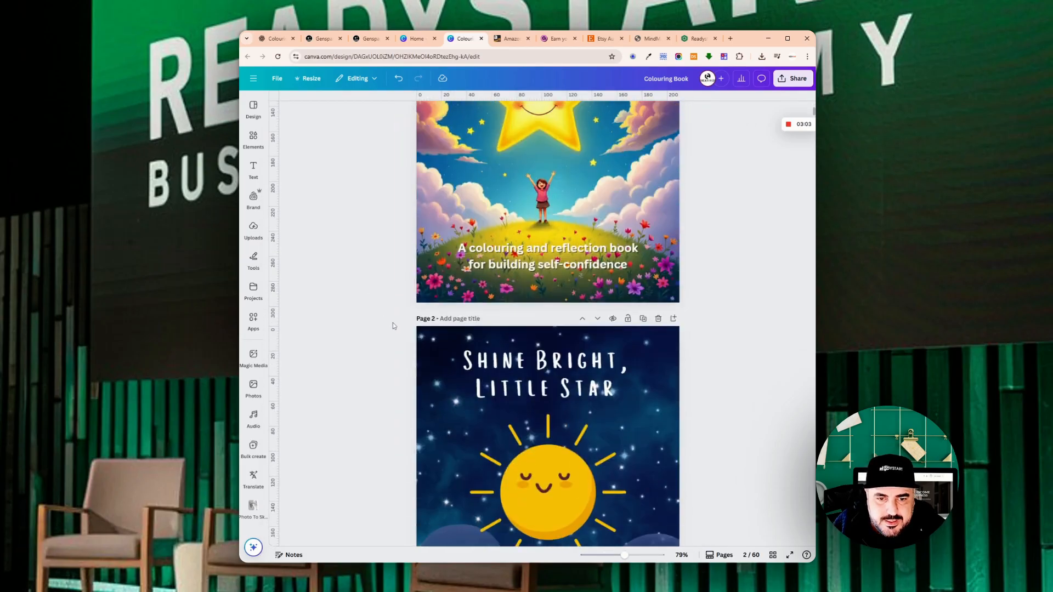
pyautogui.click(427, 226)
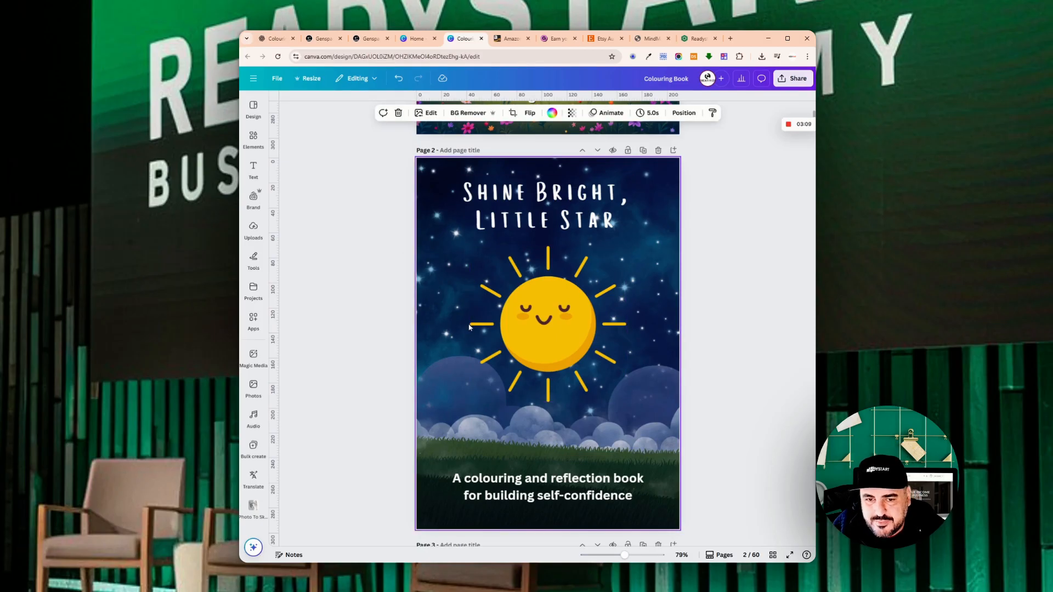
pyautogui.moveTo(544, 321)
pyautogui.mouseDown()
pyautogui.moveTo(558, 315)
pyautogui.moveTo(558, 333)
pyautogui.moveTo(545, 324)
pyautogui.mouseUp()
pyautogui.click(253, 138)
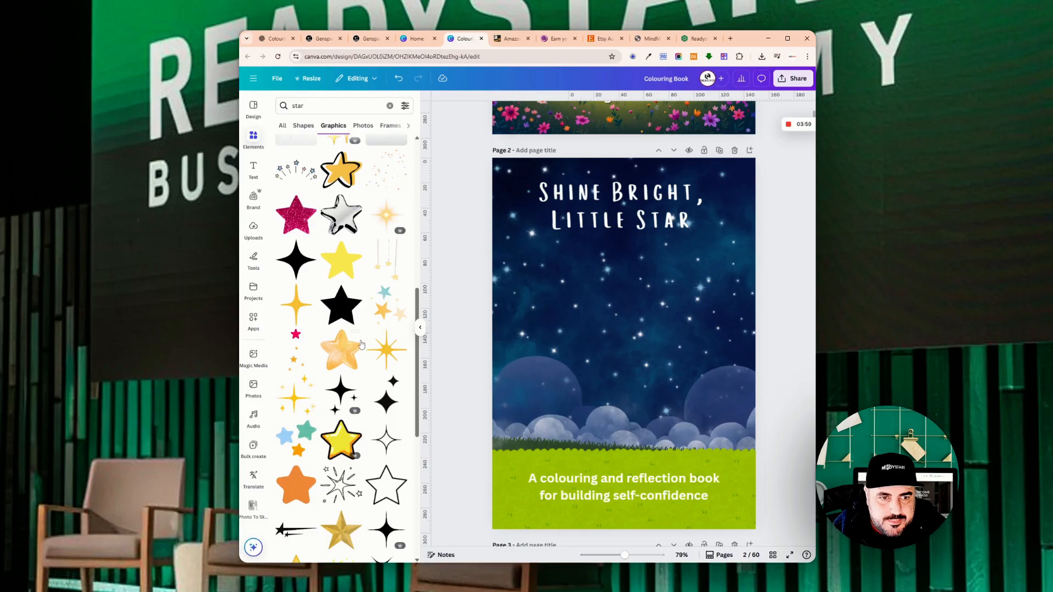
pyautogui.scroll(-4, 355, 343)
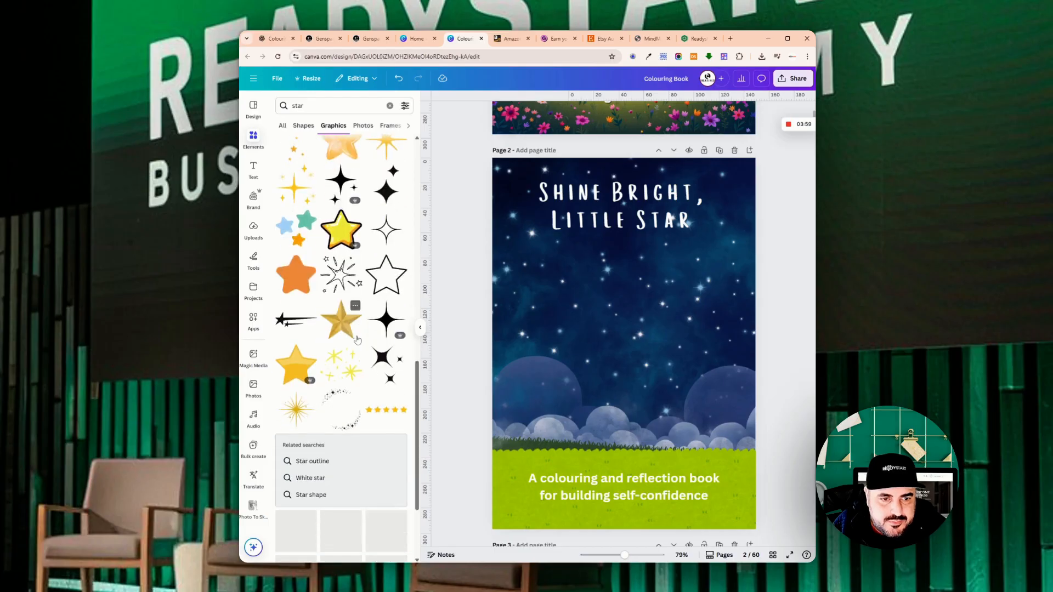
pyautogui.scroll(-5, 354, 342)
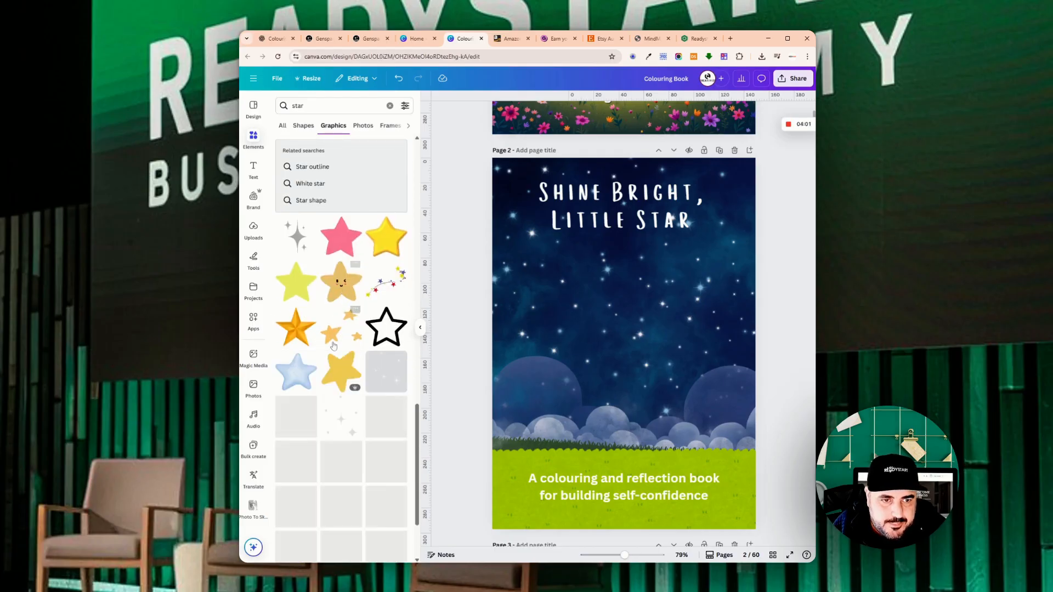
pyautogui.scroll(-5, 344, 306)
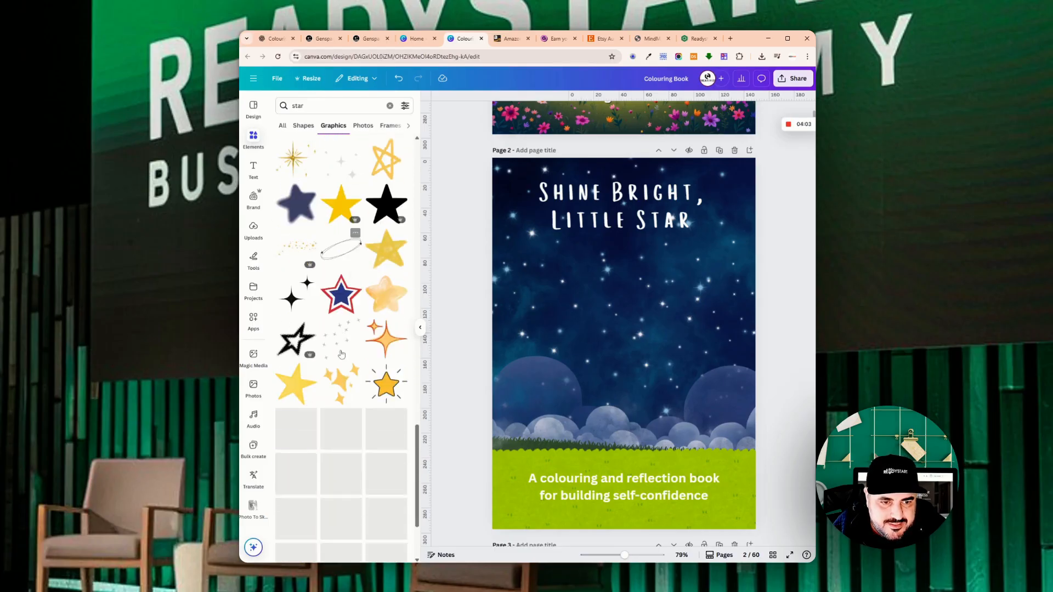
pyautogui.scroll(1, 328, 322)
# - Try the tan smiling star on page 2, replace it with the laughing orange star from its recommendations, and enlarge that between title and clouds
pyautogui.click(340, 176)
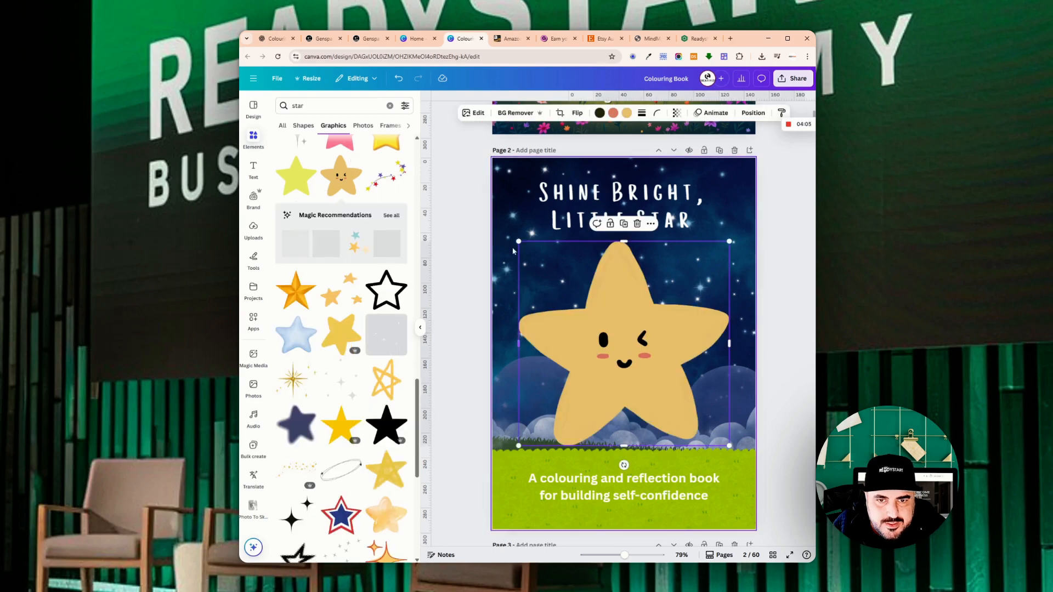
pyautogui.click(638, 224)
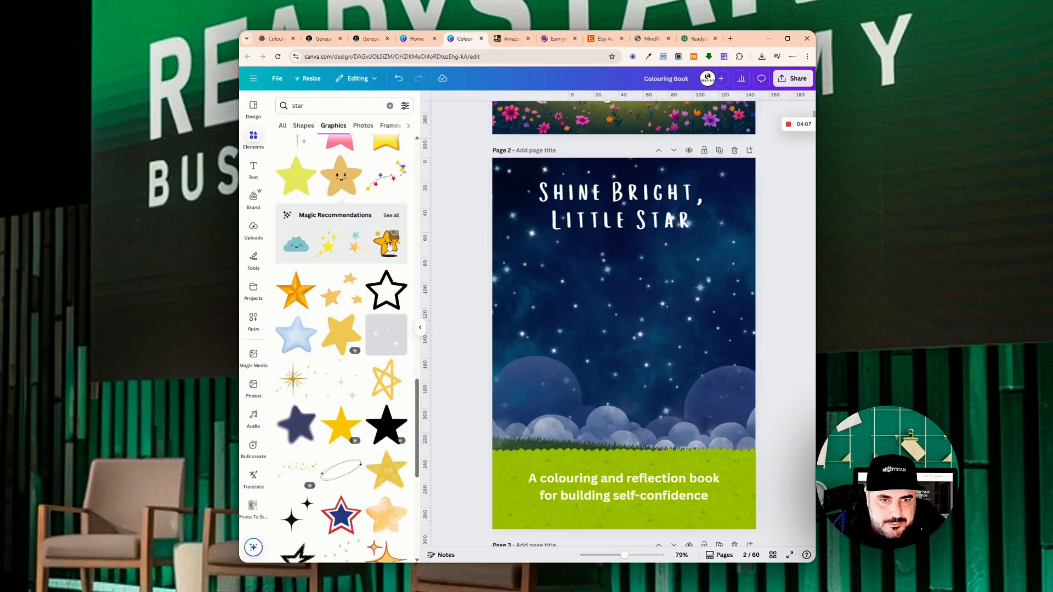
pyautogui.click(387, 242)
pyautogui.moveTo(621, 298); pyautogui.dragTo(609, 260)
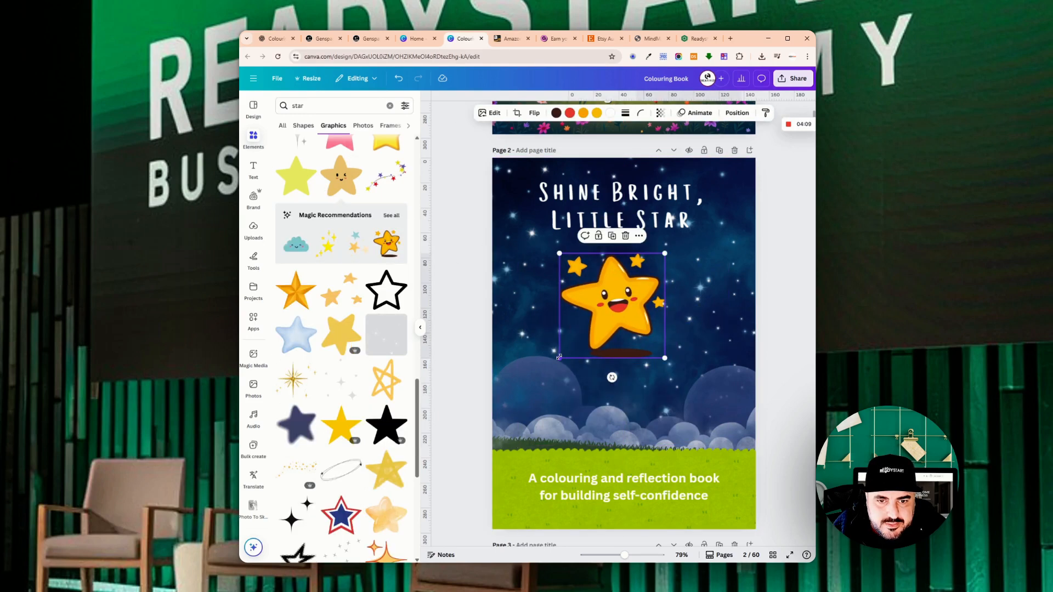
pyautogui.moveTo(559, 357); pyautogui.dragTo(513, 404)
pyautogui.moveTo(592, 336); pyautogui.dragTo(621, 332)
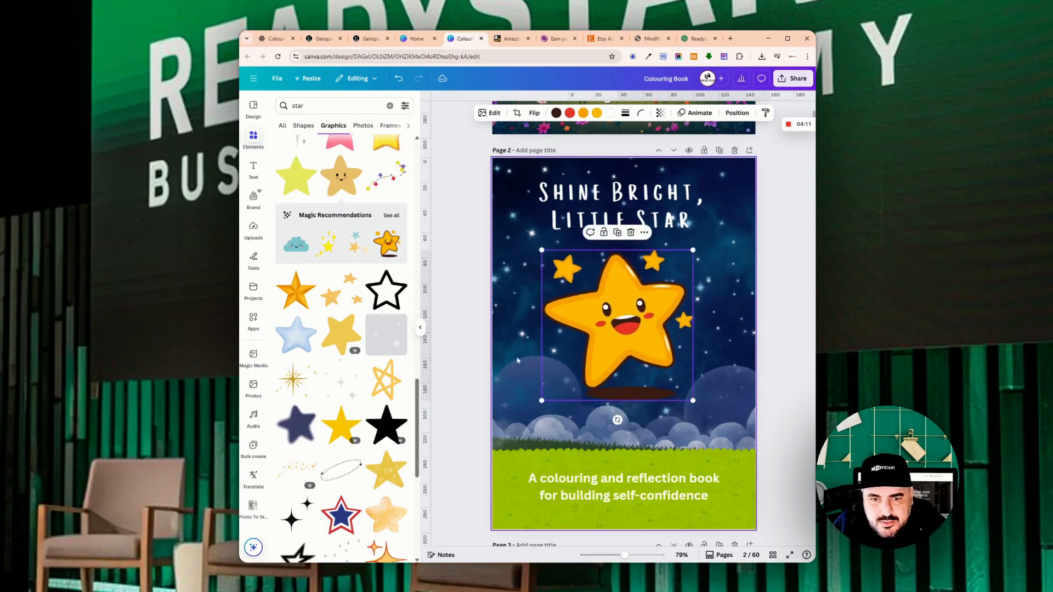
pyautogui.click(517, 361)
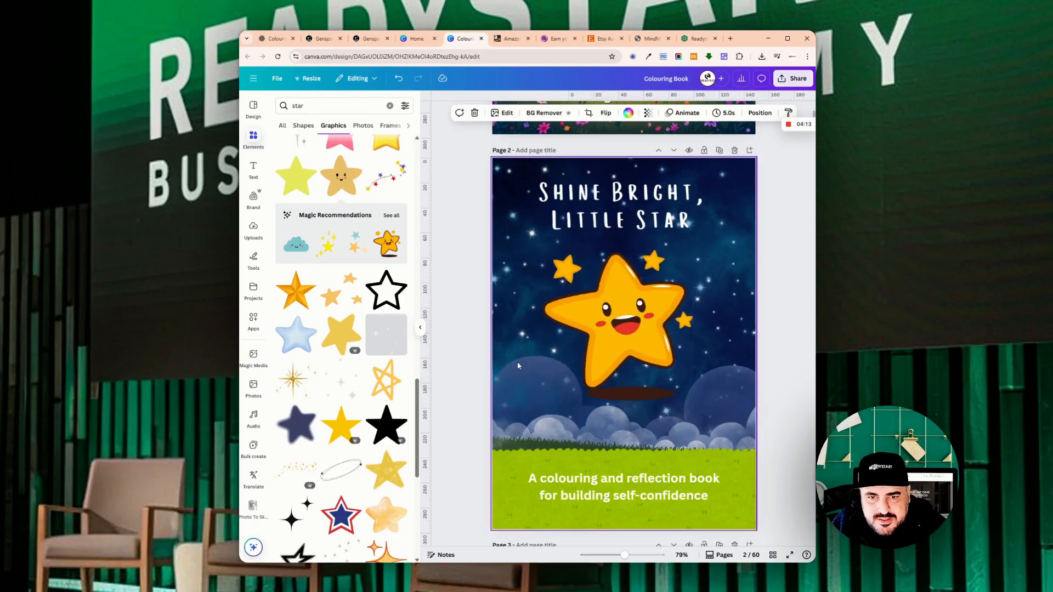
# - Compare the cover designs on pages 1 and 2, and check the title and subtitle on page 3
pyautogui.scroll(-2, 518, 361)
pyautogui.scroll(6, 515, 351)
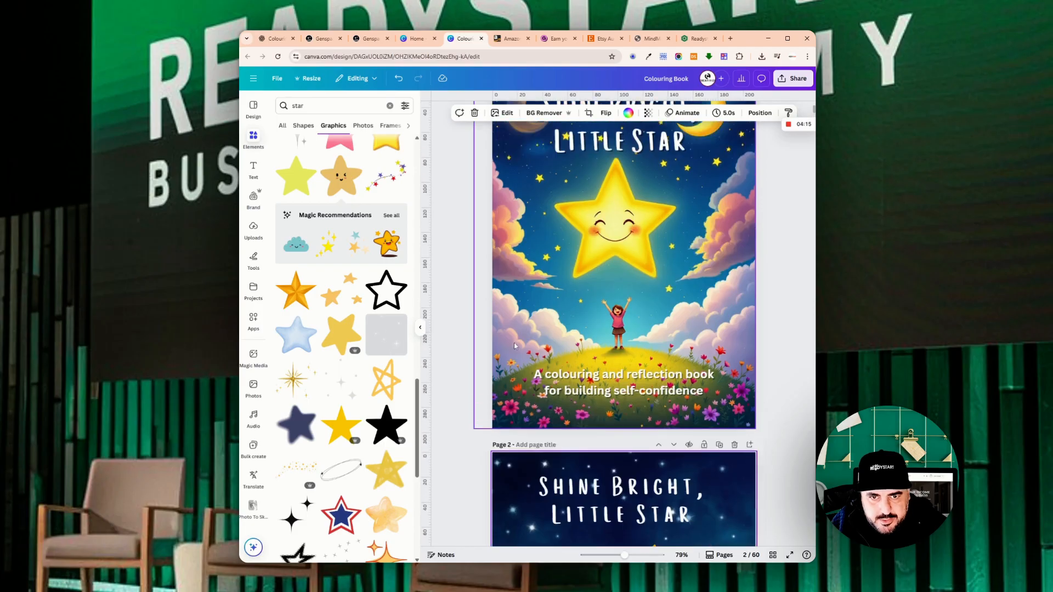
pyautogui.scroll(3, 515, 346)
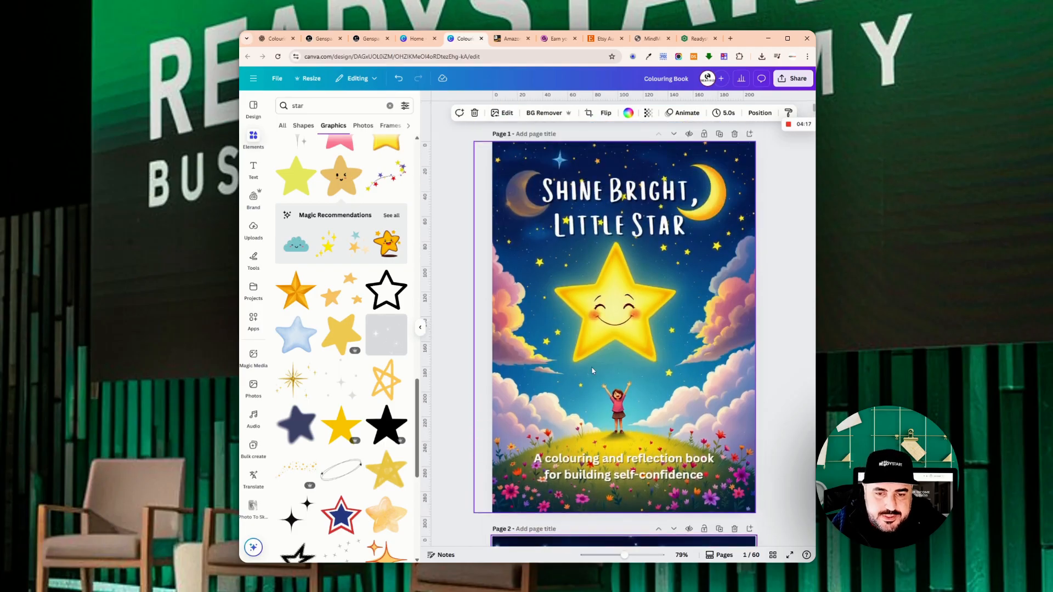
pyautogui.click(599, 325)
pyautogui.scroll(-15, 580, 312)
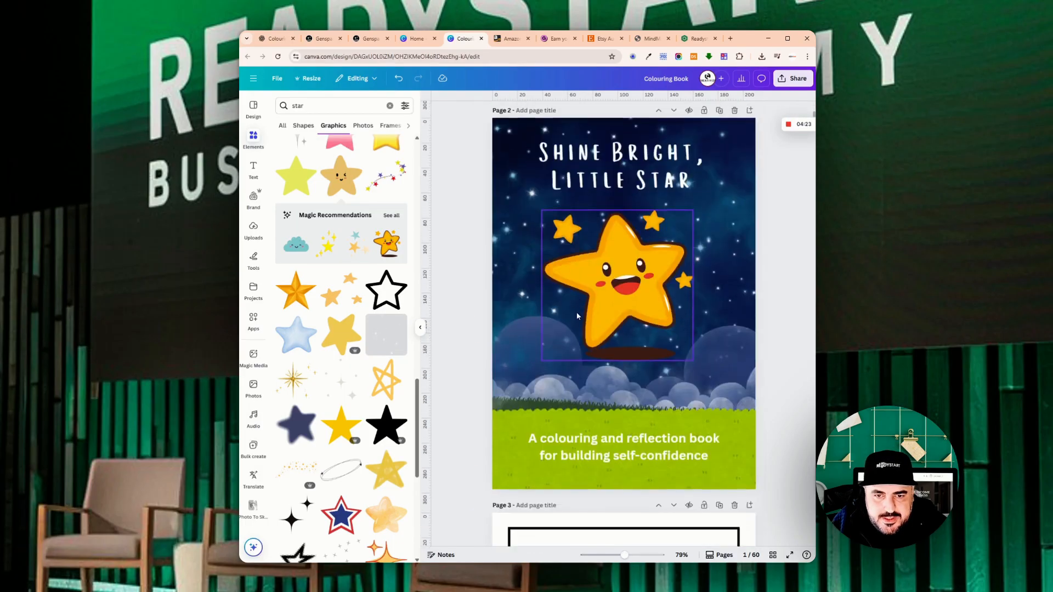
pyautogui.click(578, 206)
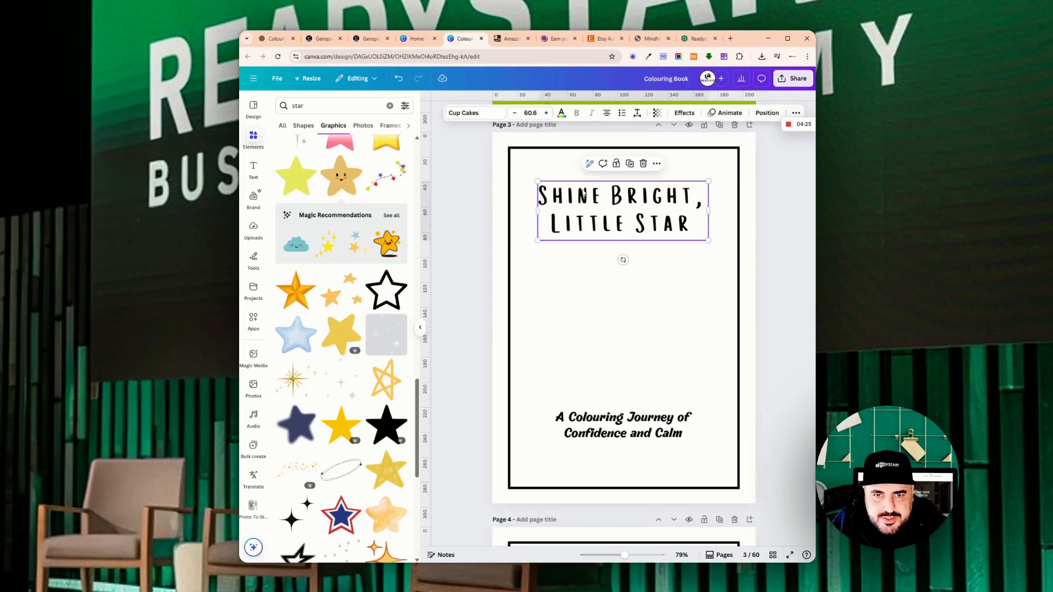
pyautogui.click(572, 299)
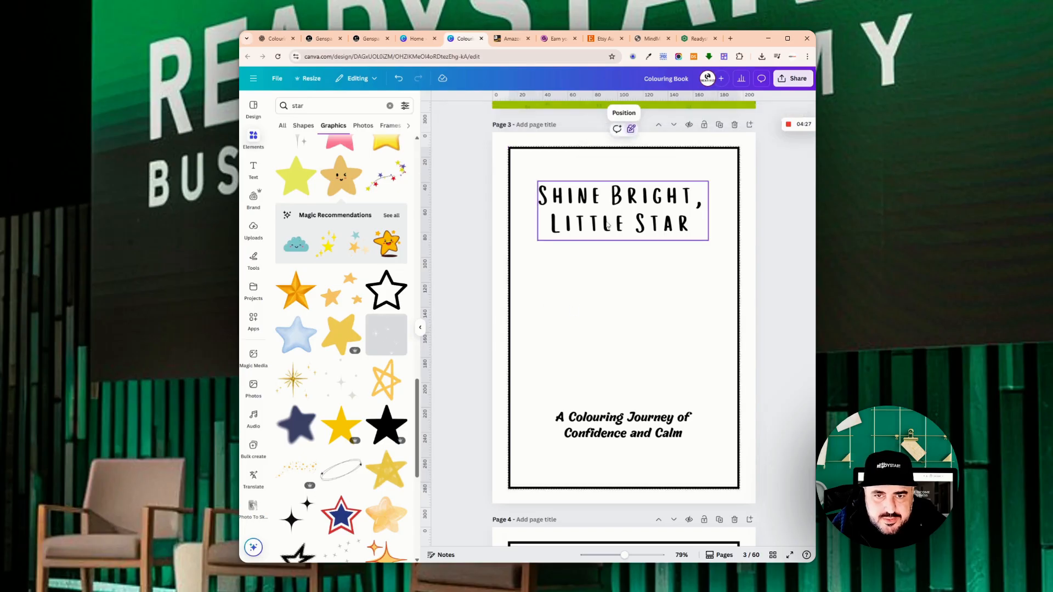
pyautogui.click(580, 424)
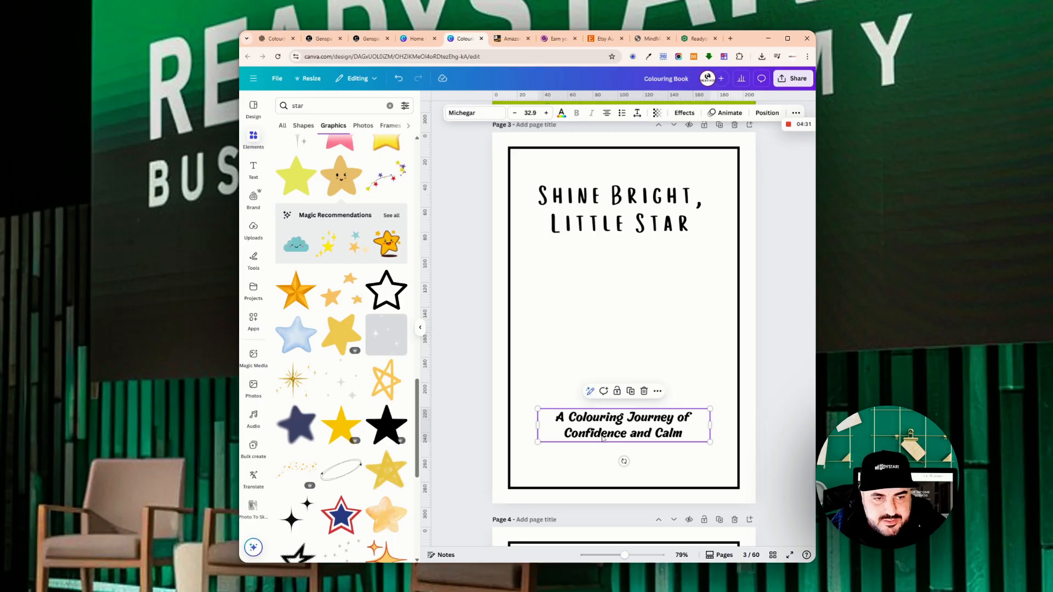
# - Try the line-art ringed star graphic on page 3, shrunk to fit between the title and subtitle
pyautogui.scroll(-5, 365, 351)
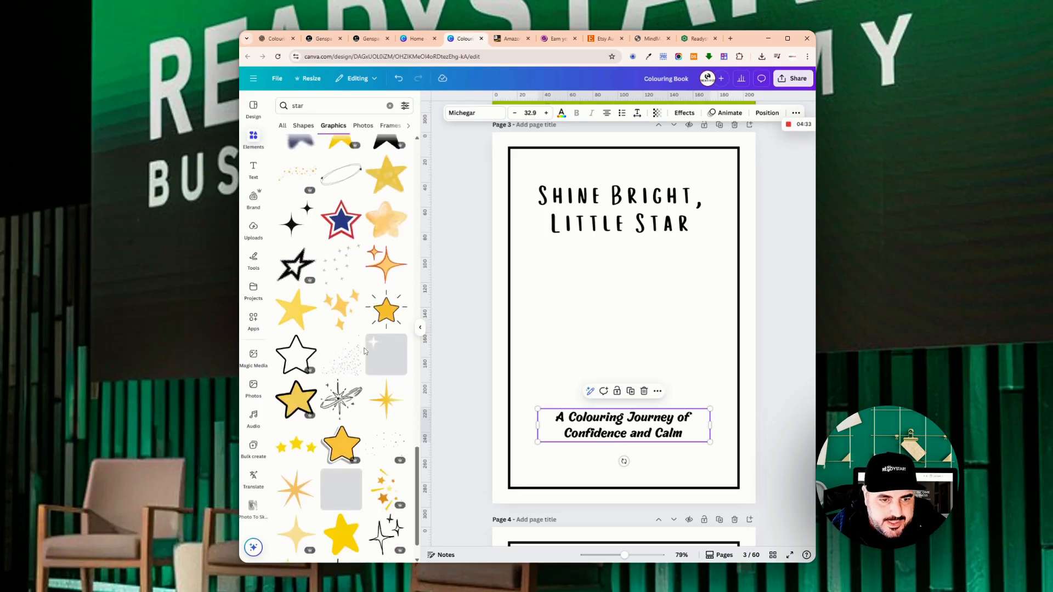
pyautogui.scroll(-1, 365, 351)
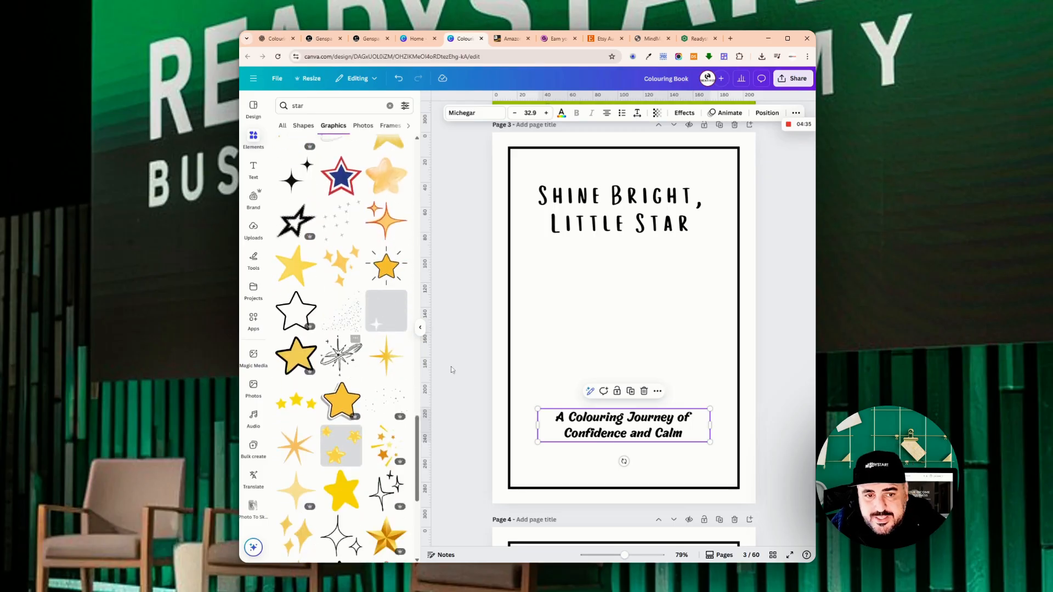
pyautogui.click(345, 354)
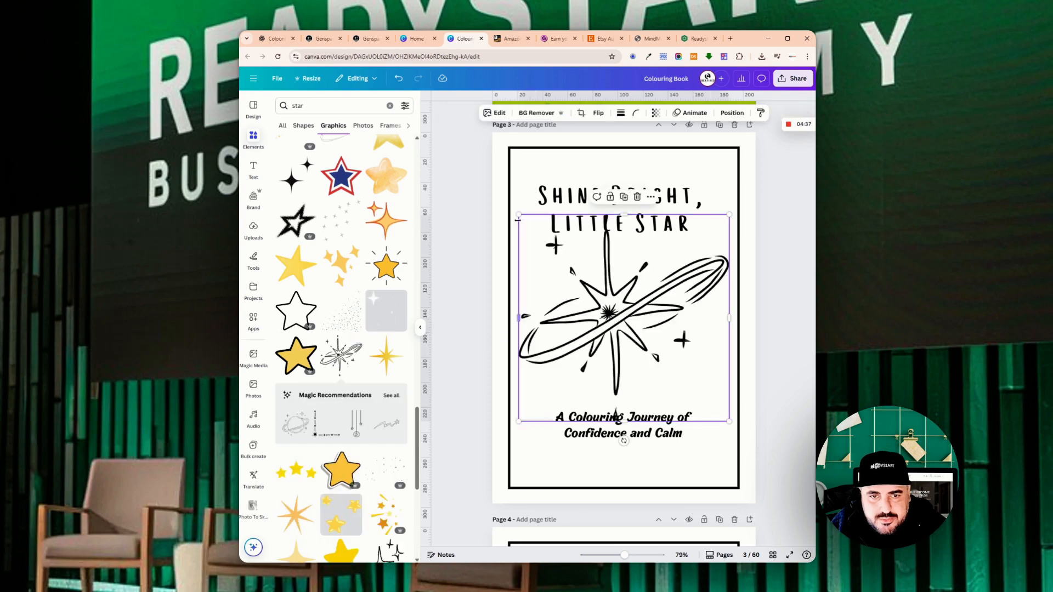
pyautogui.moveTo(518, 219); pyautogui.dragTo(576, 271)
pyautogui.moveTo(625, 319); pyautogui.dragTo(605, 291)
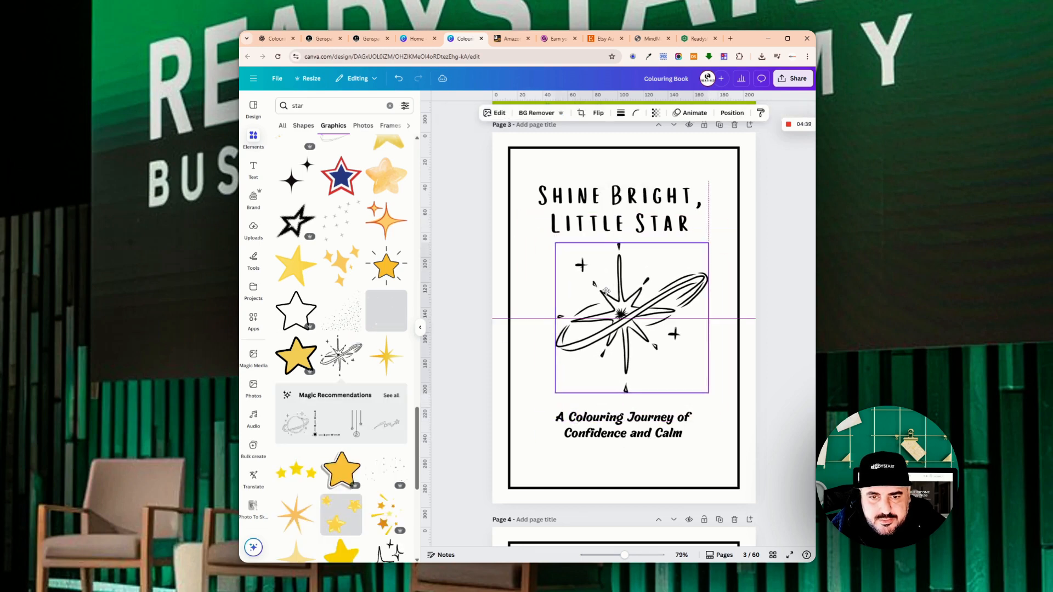
pyautogui.press('Delete')
# - Add the black outlined three-sparkle graphic to the centre of page 3, between the title and subtitle
pyautogui.scroll(-5, 351, 328)
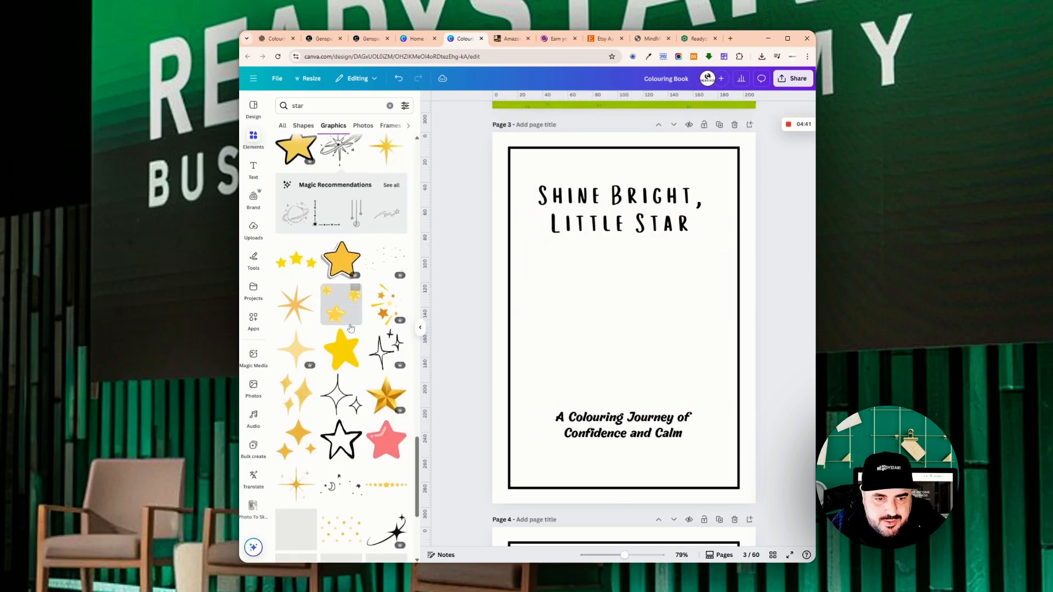
pyautogui.click(387, 350)
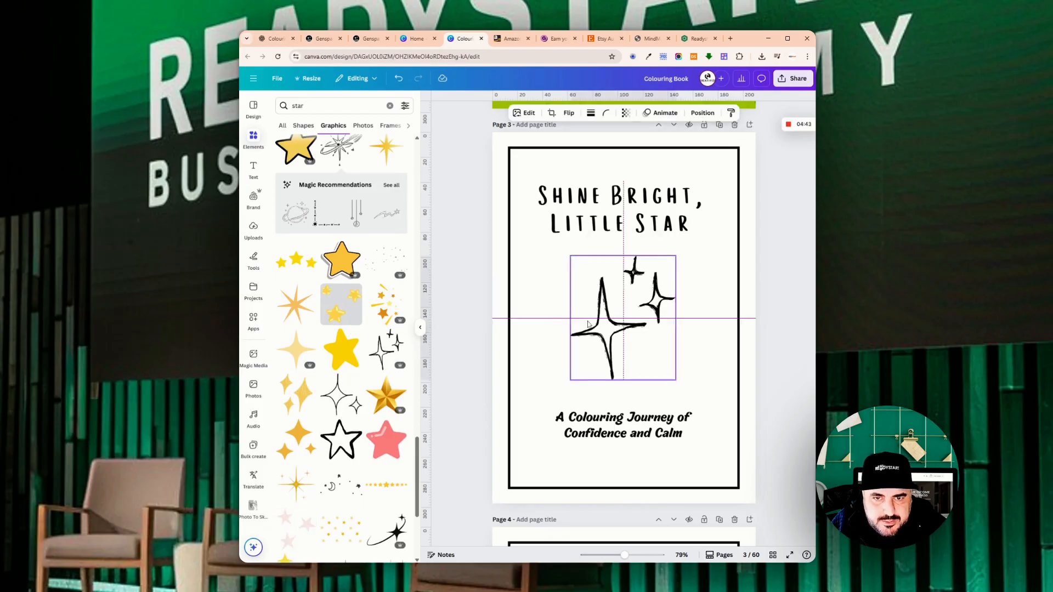
pyautogui.click(565, 286)
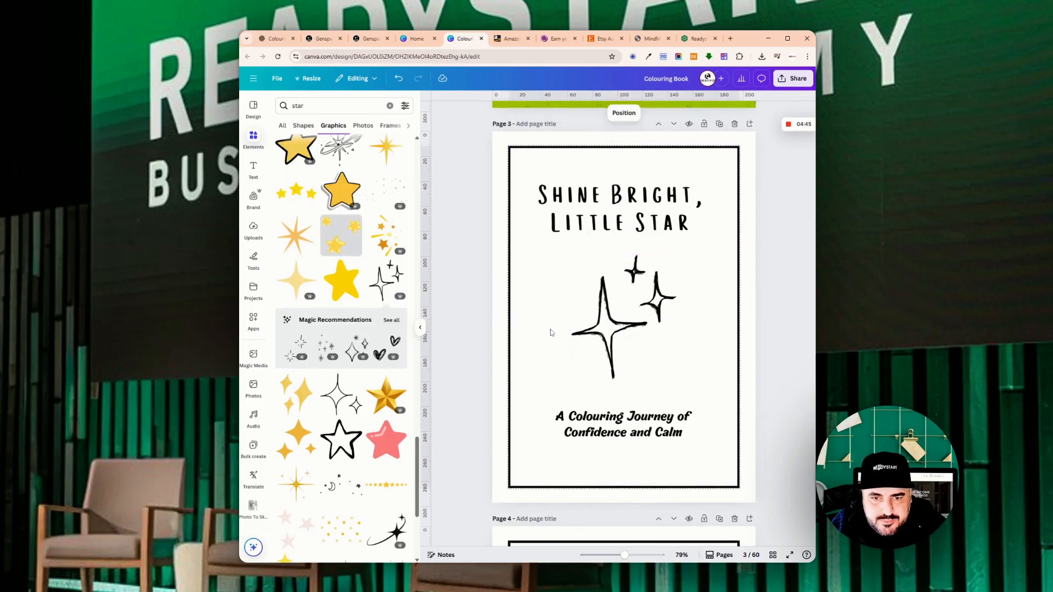
# - Review the ownership page, the Dear Little Star letter and the Star in the Sky colouring page, then return to page 2
pyautogui.scroll(-6, 551, 333)
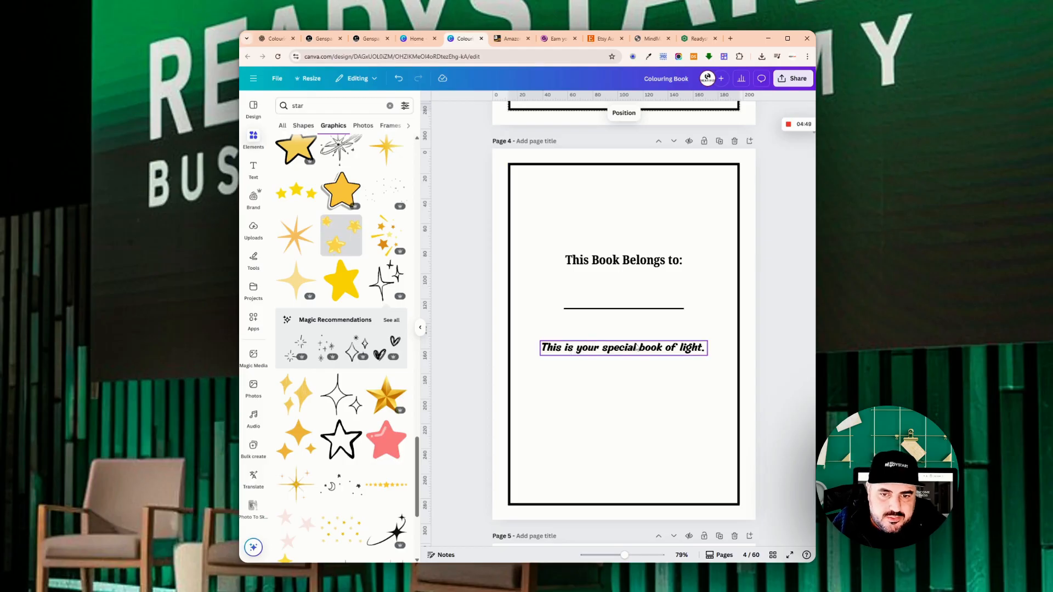
pyautogui.scroll(-3, 650, 401)
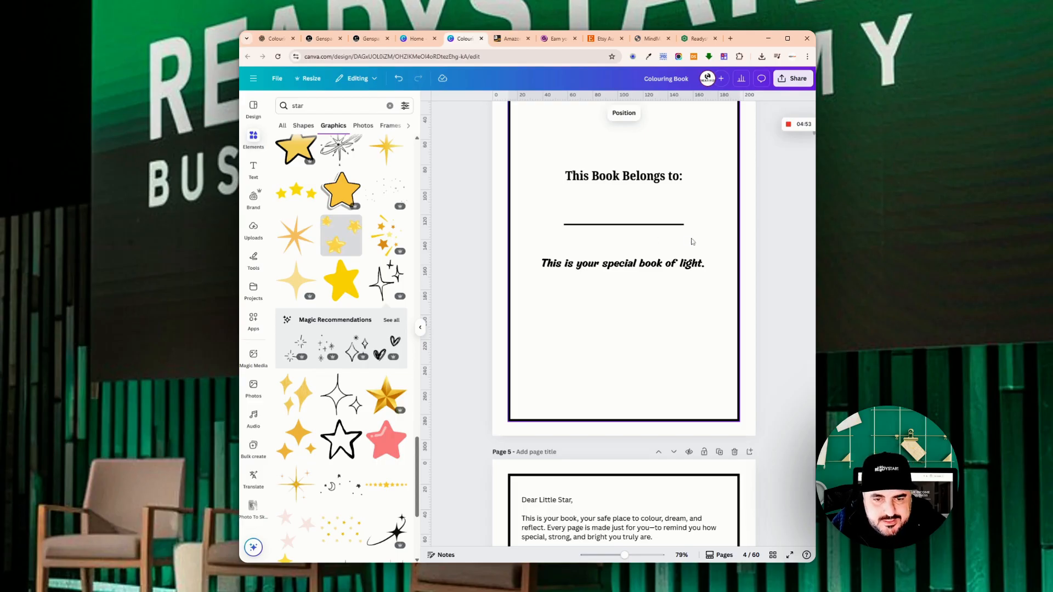
pyautogui.scroll(-6, 692, 242)
pyautogui.click(559, 230)
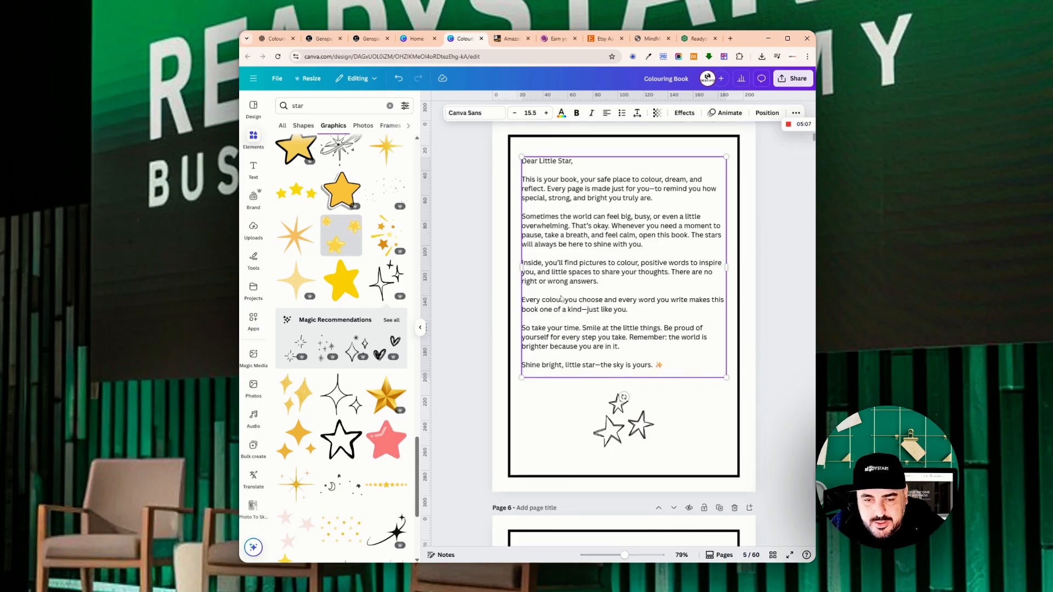
pyautogui.scroll(-3, 524, 364)
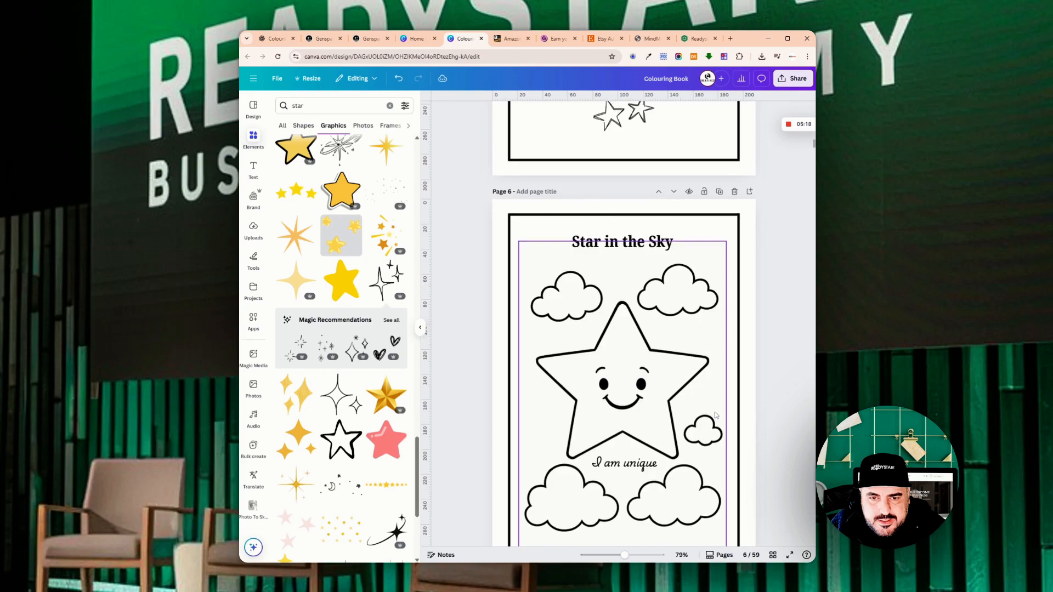
pyautogui.scroll(-3, 715, 415)
pyautogui.scroll(3, 651, 289)
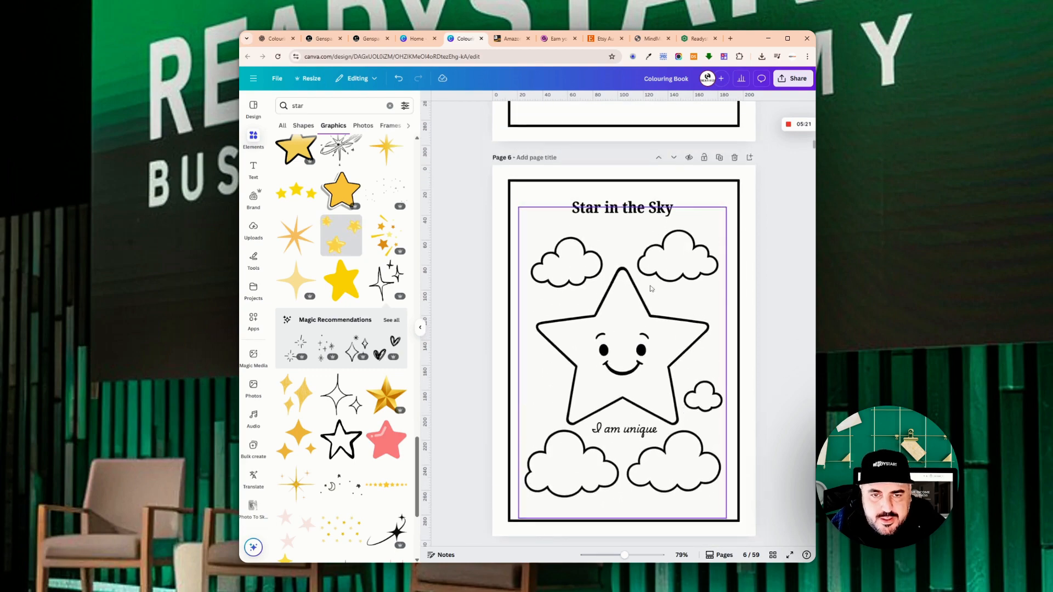
pyautogui.scroll(20, 651, 288)
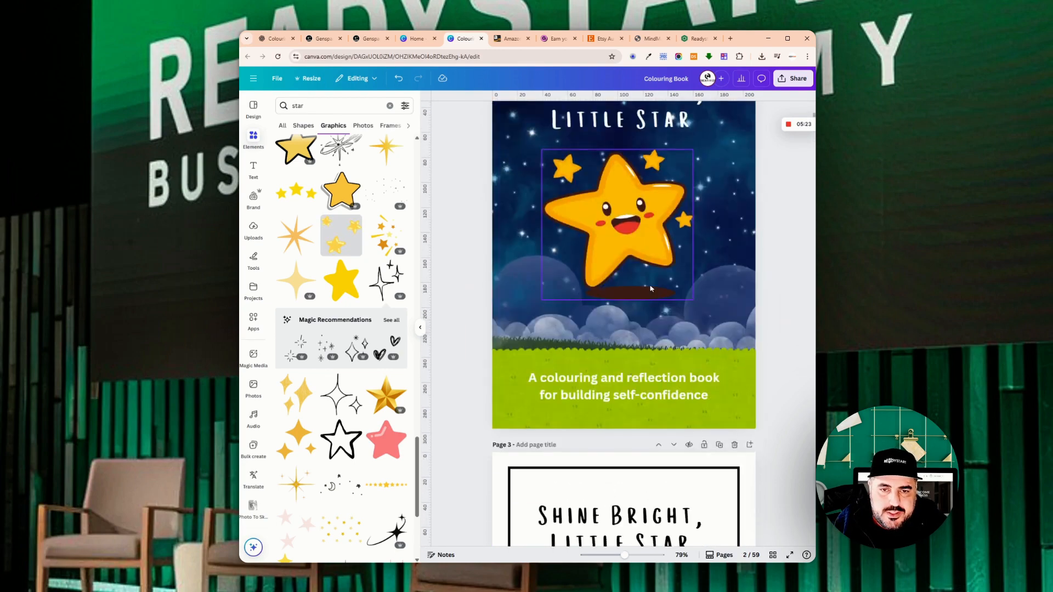
# - Check the page 1 cover, and compare the Amazon KDP bookshelf, Gumroad and Etsy as places to sell the book
pyautogui.scroll(8, 651, 289)
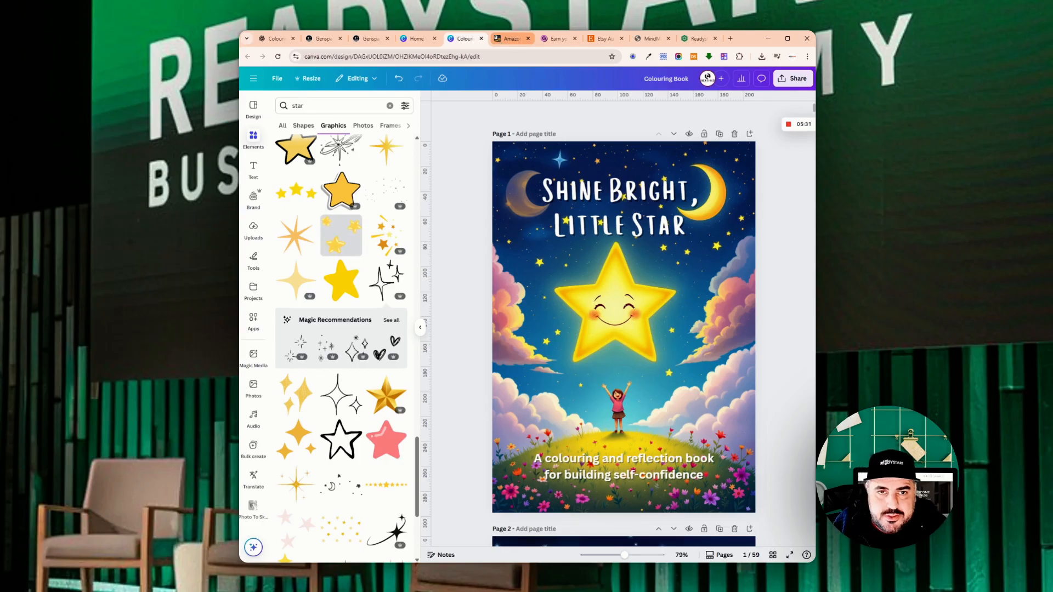
pyautogui.click(507, 39)
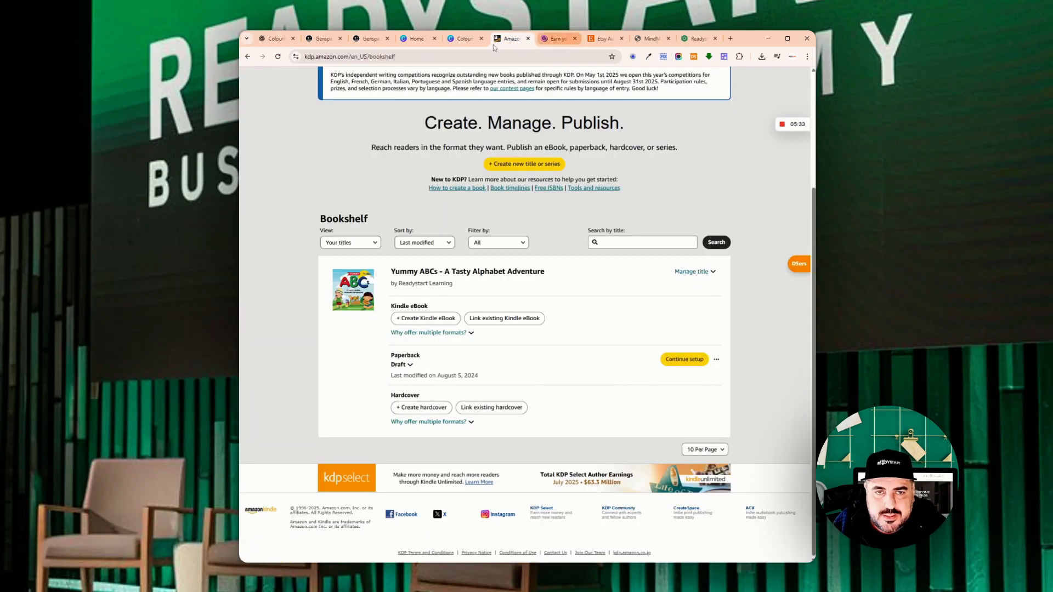
pyautogui.click(553, 39)
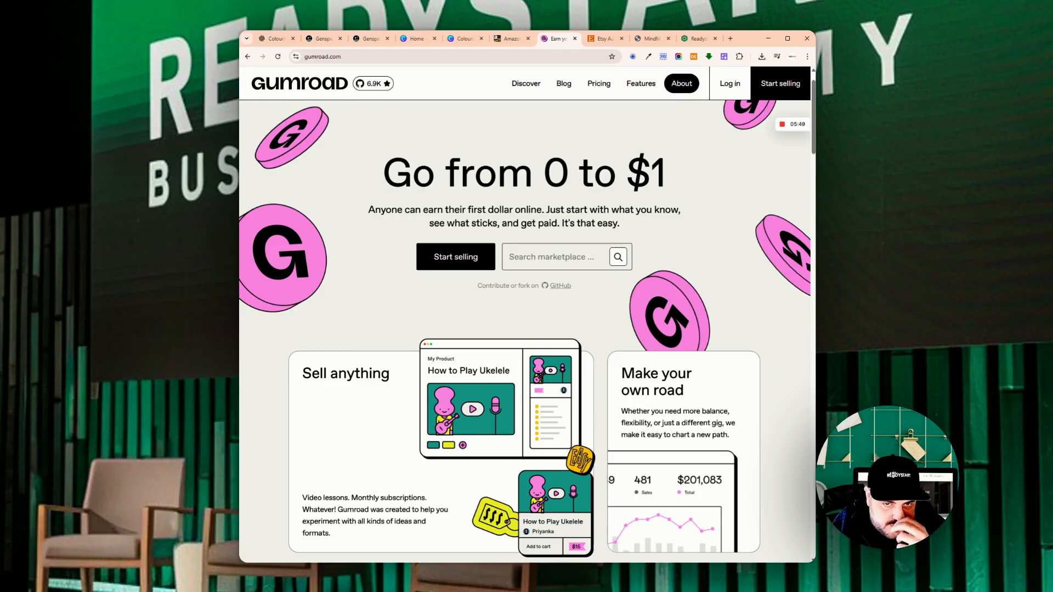
pyautogui.click(506, 39)
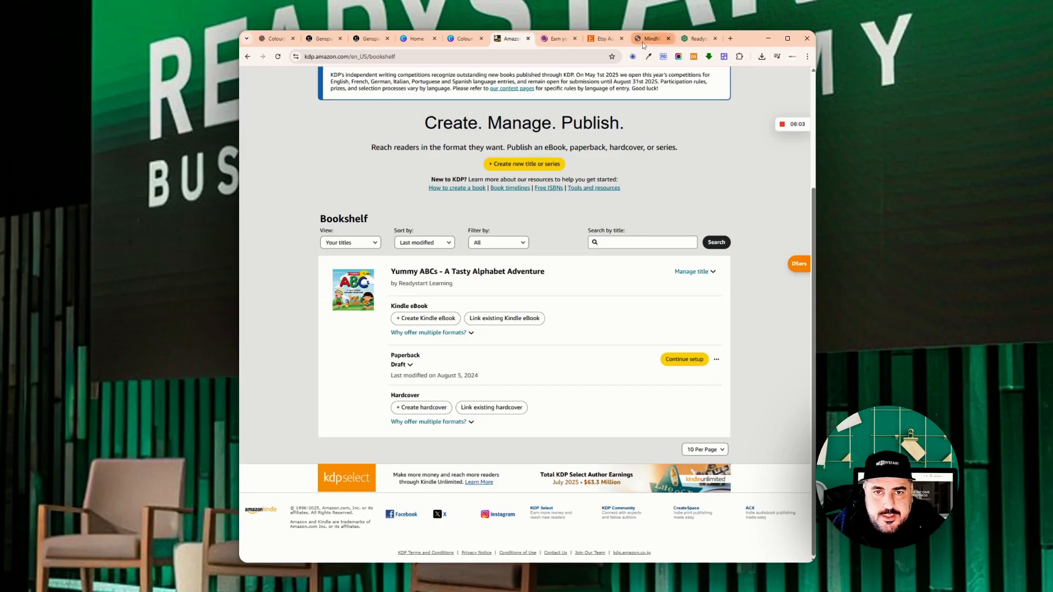
pyautogui.click(598, 39)
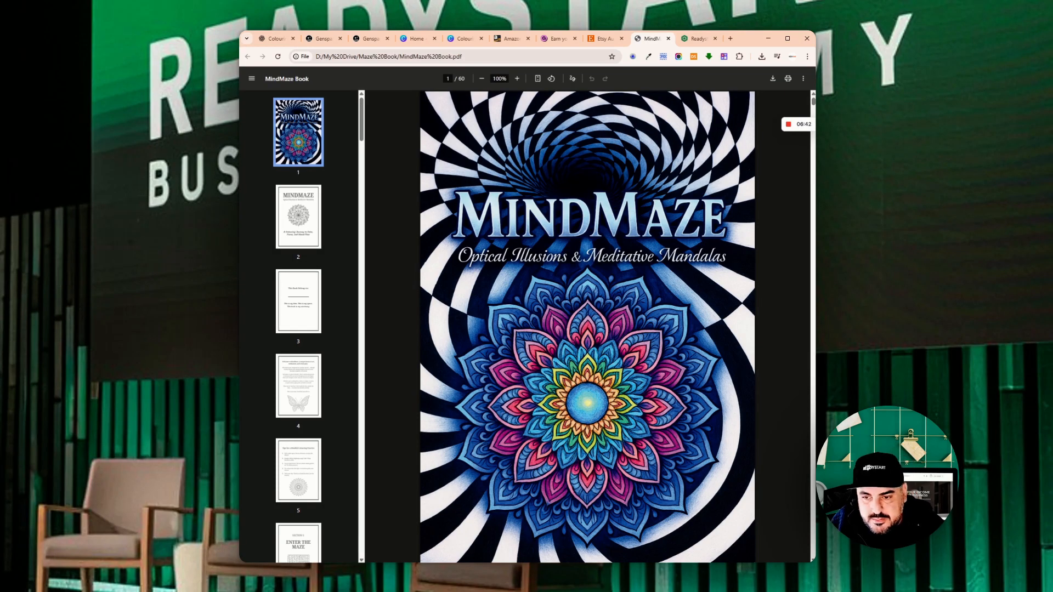
# - Review the MindMaze Book PDF from the cover and welcome page through the Section 1 "Enter the Maze" illusion pages
pyautogui.scroll(-15, 548, 212)
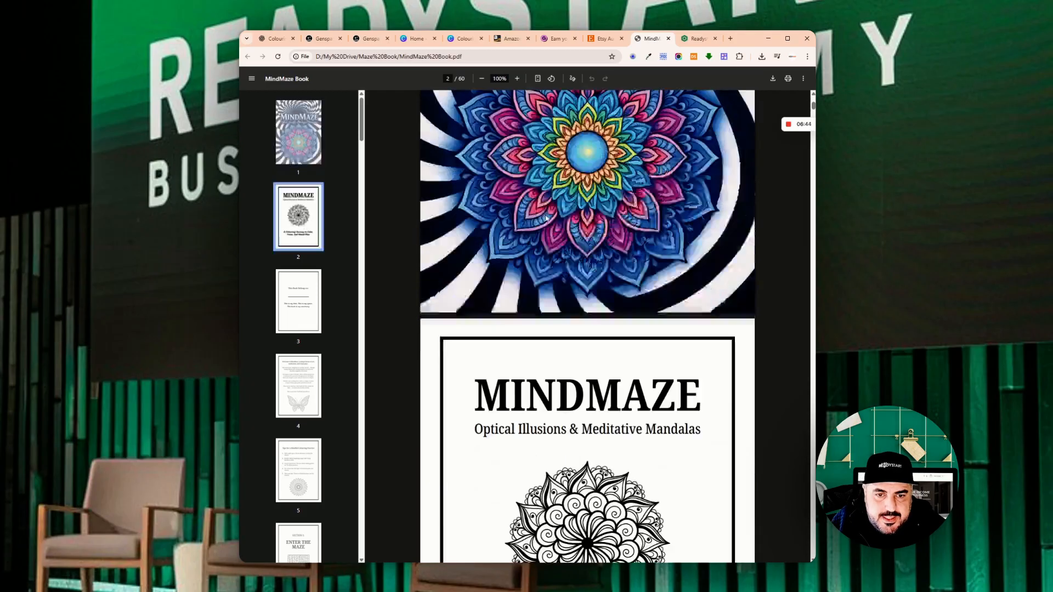
pyautogui.scroll(-18, 548, 212)
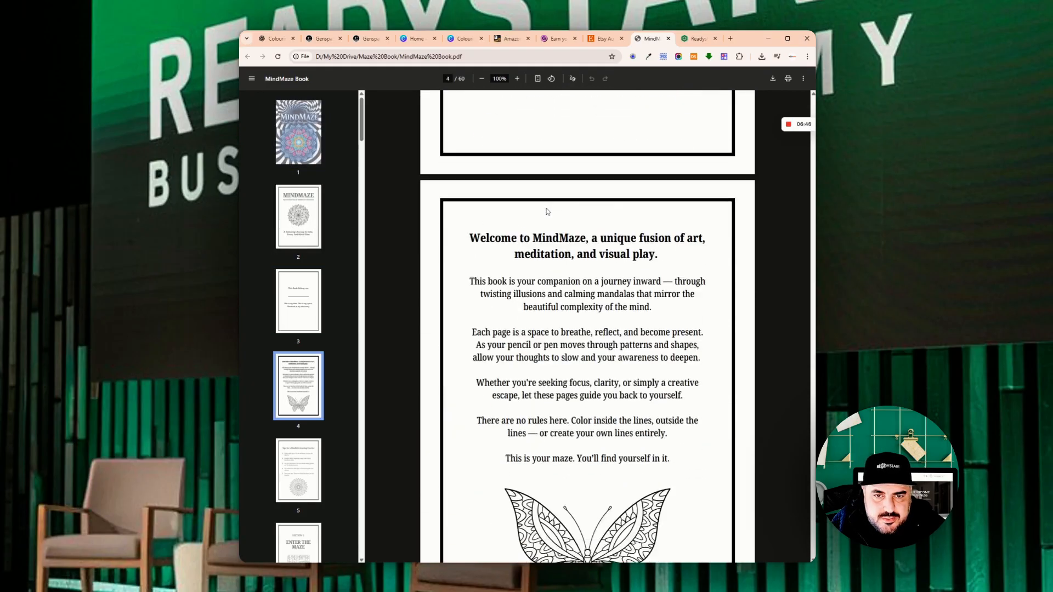
pyautogui.scroll(-3, 548, 205)
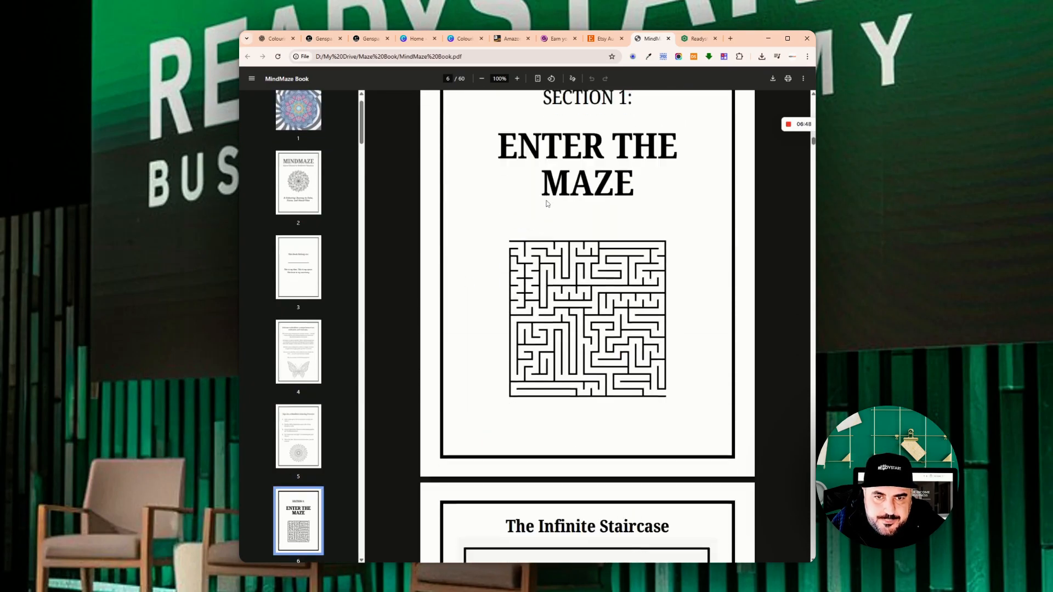
pyautogui.scroll(2, 546, 187)
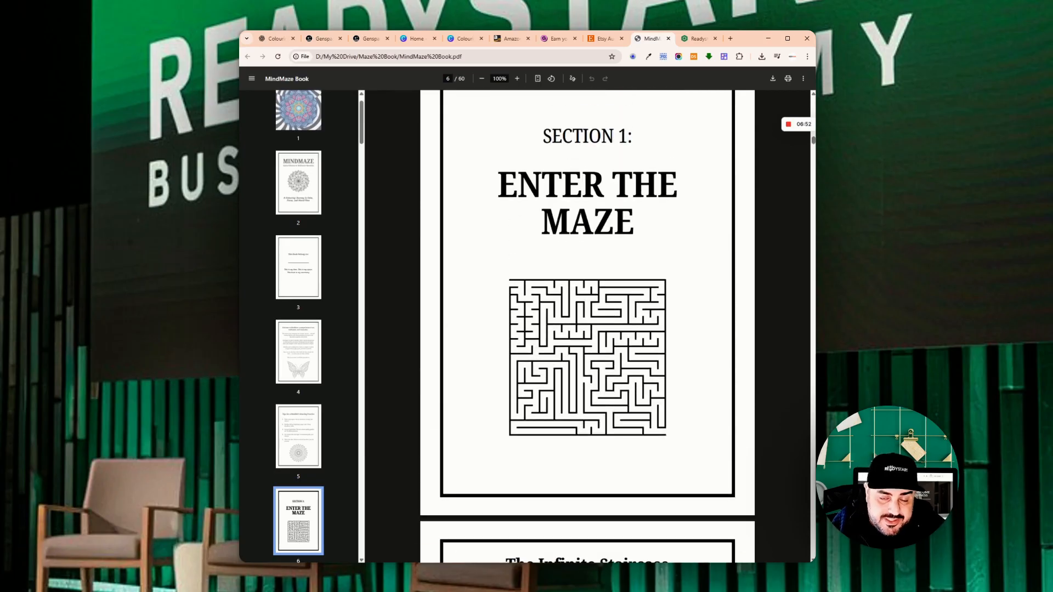
pyautogui.scroll(-16, 532, 222)
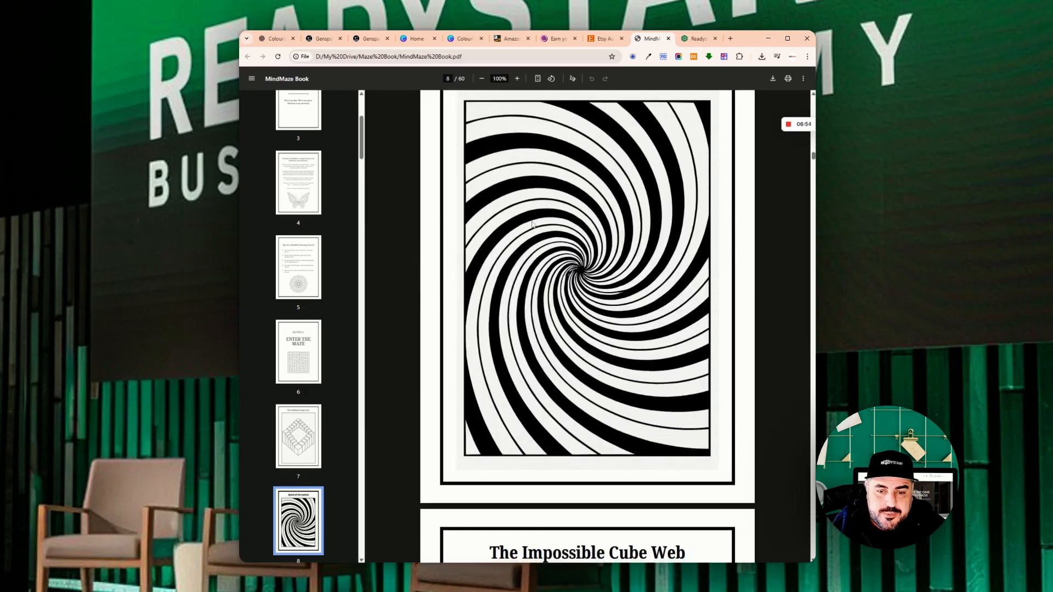
pyautogui.scroll(-4, 532, 223)
pyautogui.scroll(-20, 532, 225)
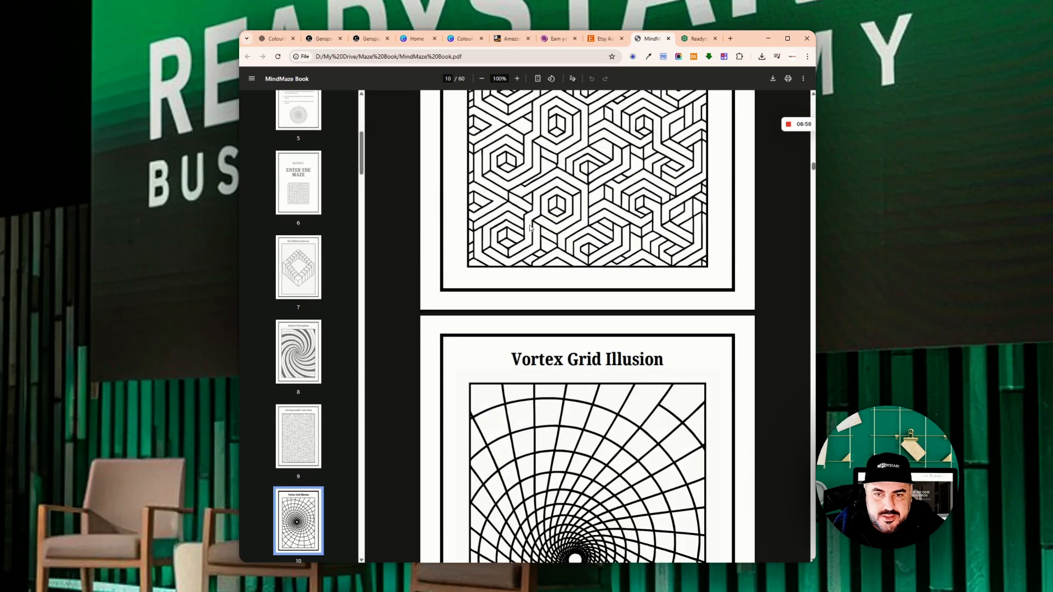
pyautogui.scroll(-9, 527, 232)
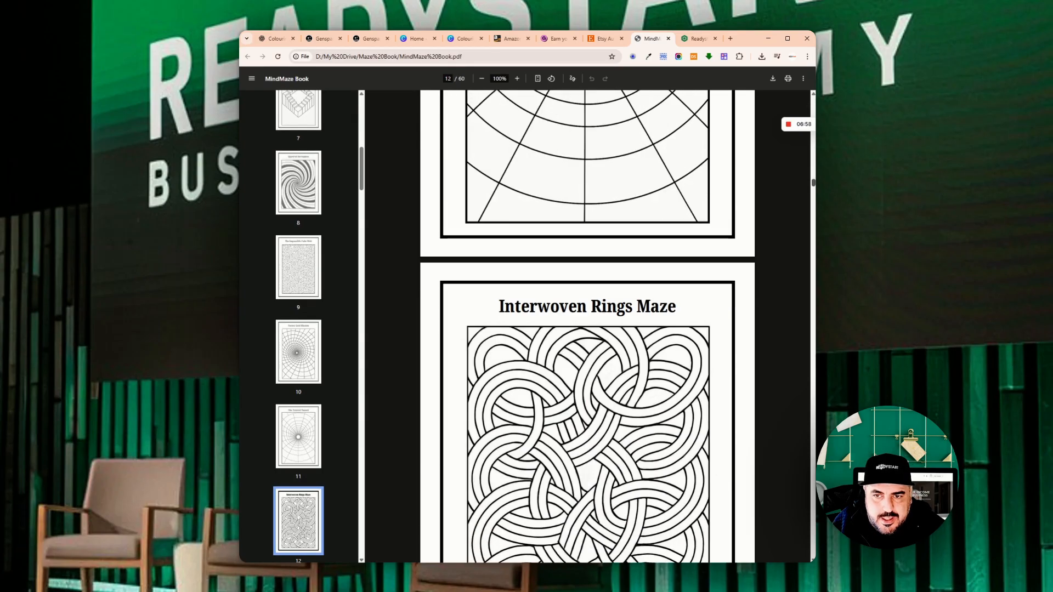
# - Skip ahead in the MindMaze PDF to the mandala section and examine its pages from Zen Ripple Mandala to the section's end
pyautogui.moveTo(812, 186); pyautogui.dragTo(803, 236)
pyautogui.moveTo(804, 243); pyautogui.dragTo(807, 265)
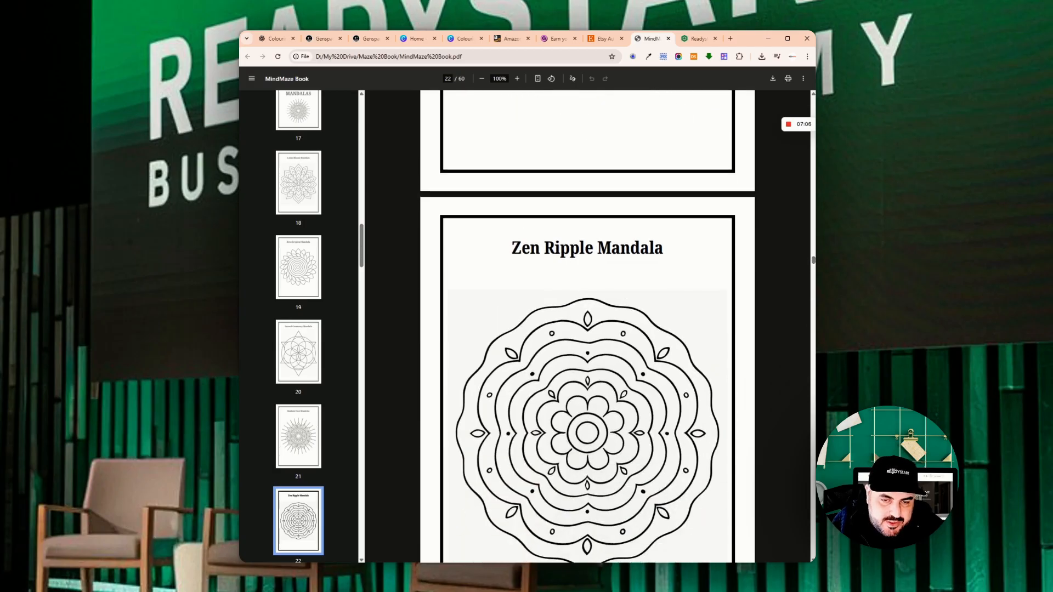
pyautogui.scroll(-10, 604, 357)
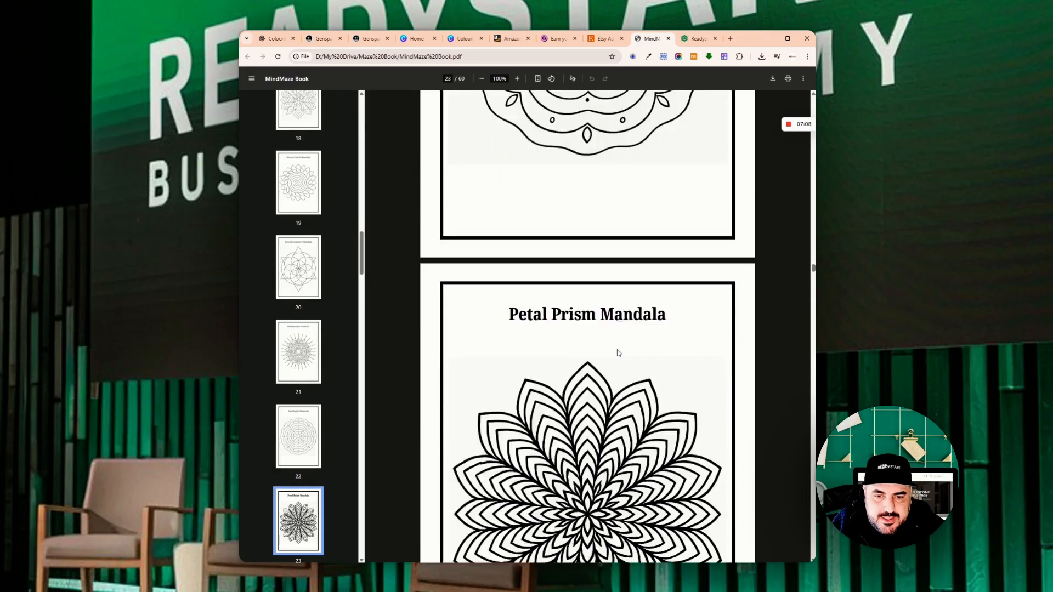
pyautogui.scroll(-8, 720, 336)
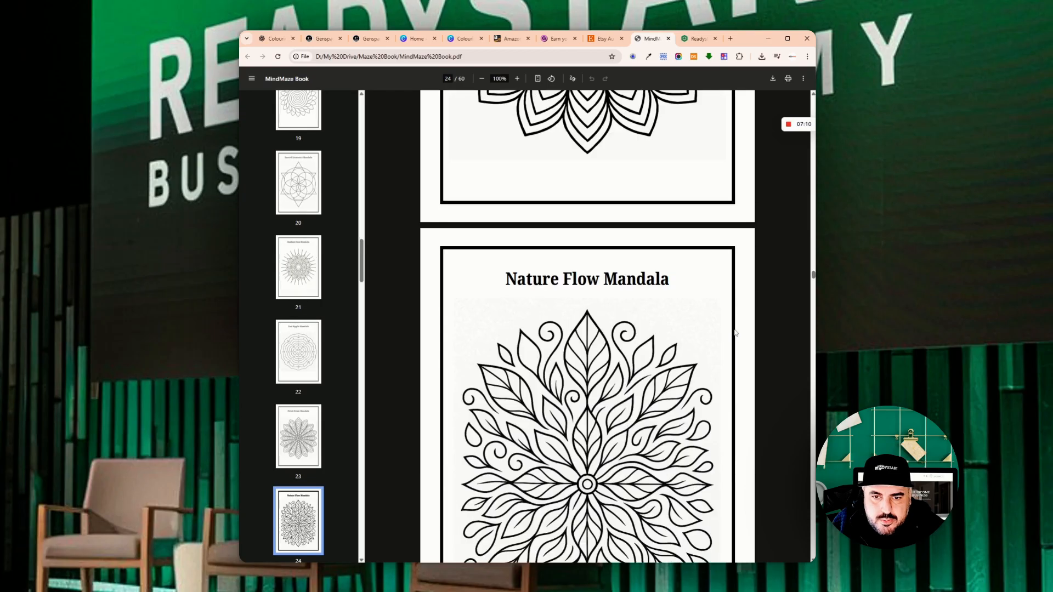
pyautogui.scroll(-5, 736, 333)
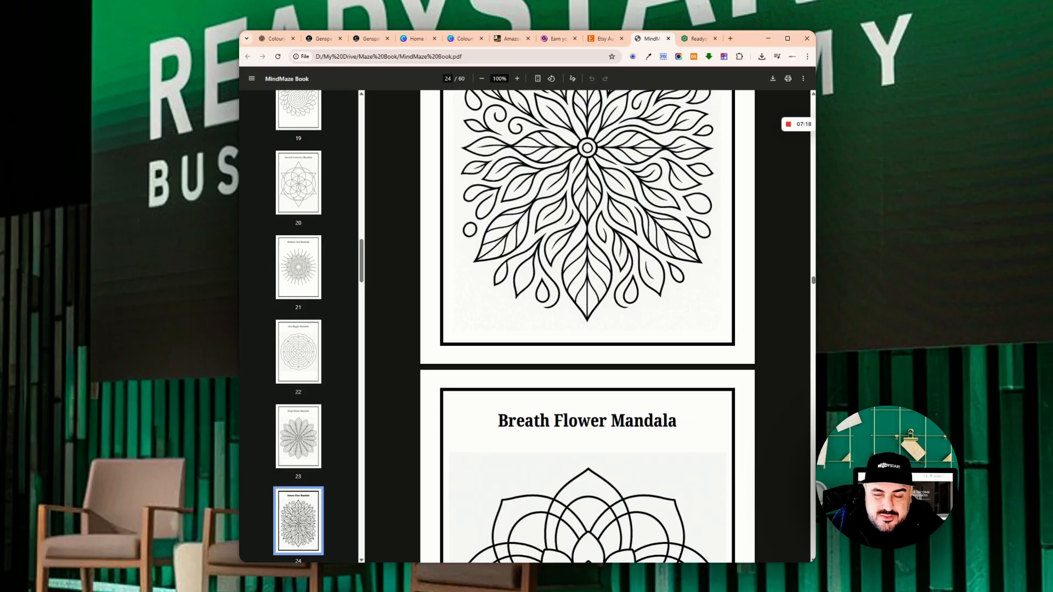
pyautogui.scroll(-15, 707, 333)
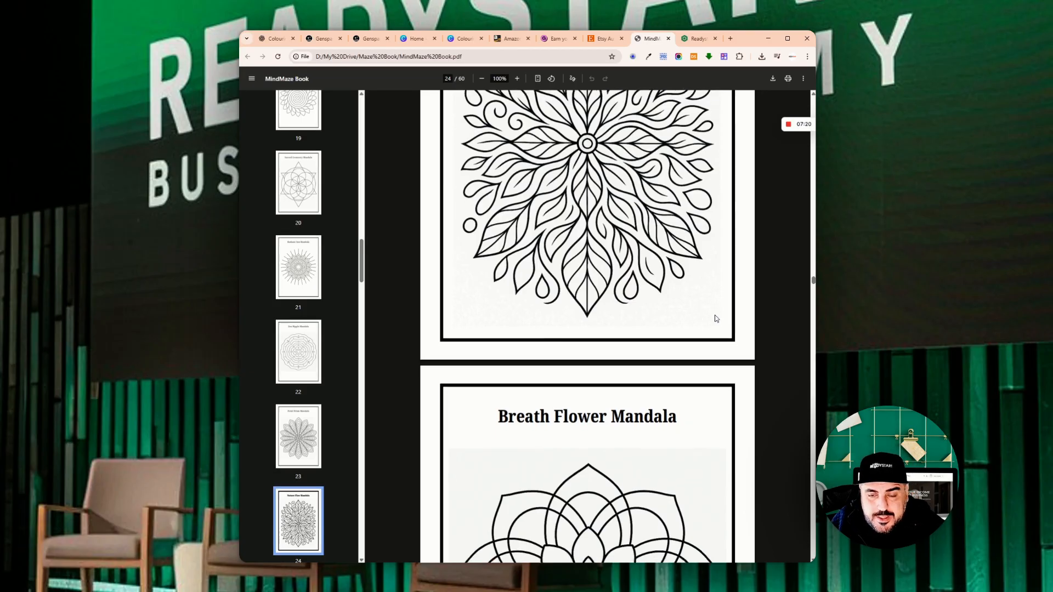
pyautogui.scroll(-8, 707, 333)
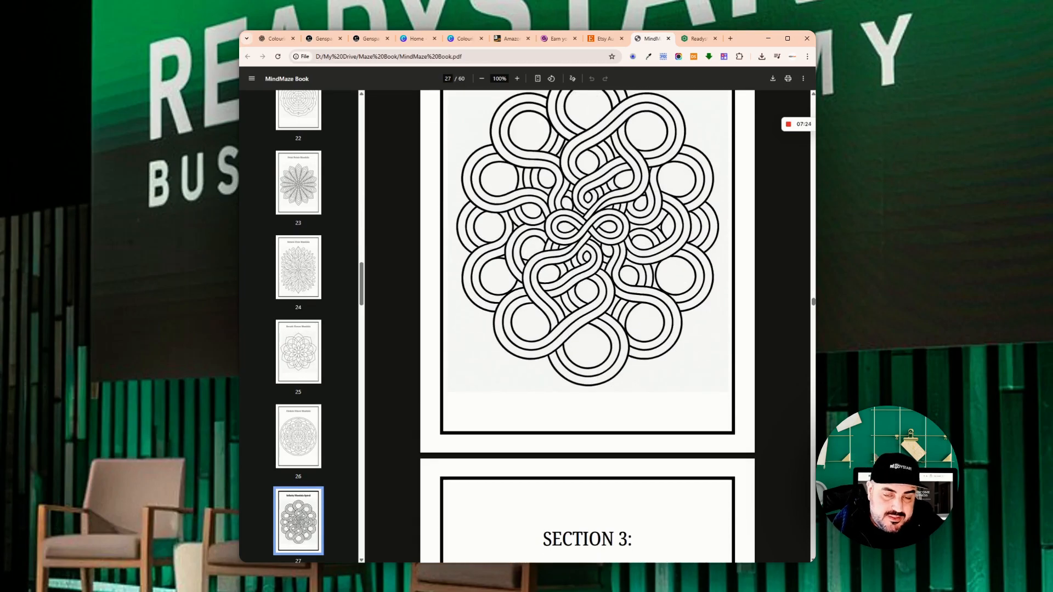
# - Examine the Section 3 "The Shift" pages of the MindMaze PDF, including the combined mandala and illusion designs
pyautogui.scroll(-15, 650, 339)
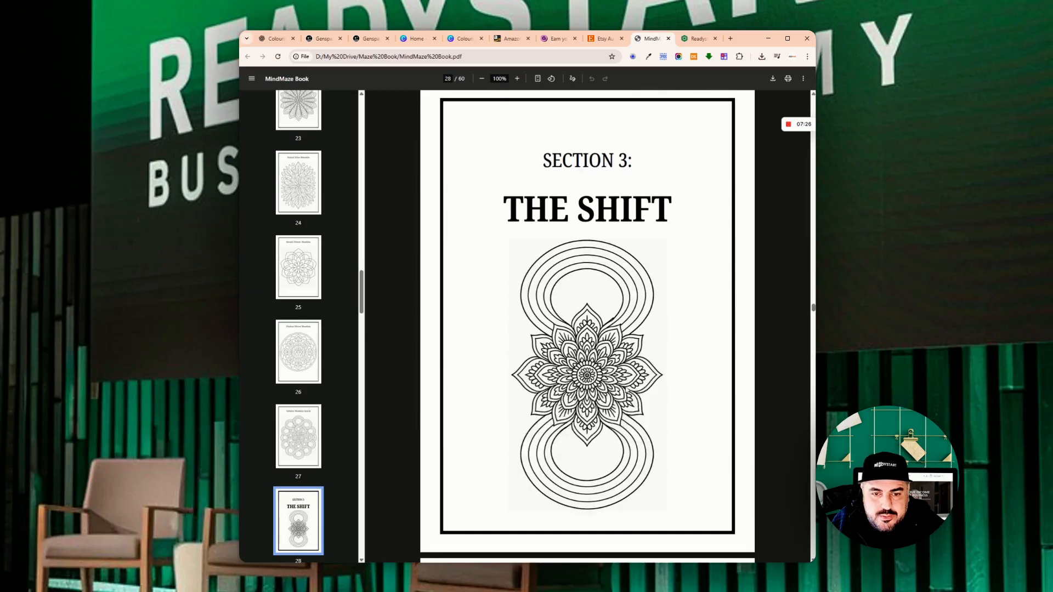
pyautogui.scroll(-8, 628, 390)
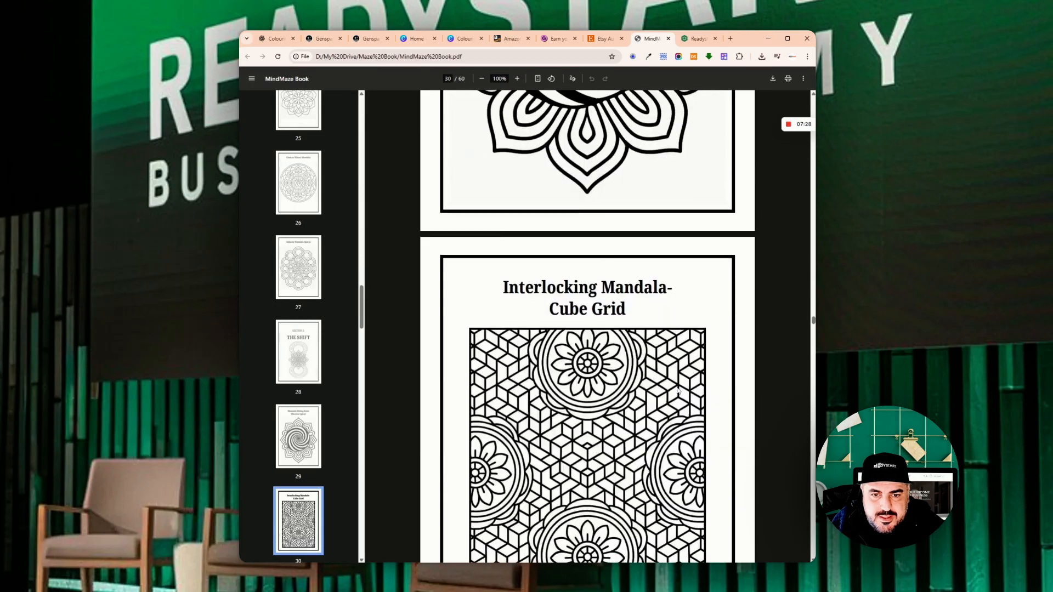
pyautogui.scroll(-8, 677, 391)
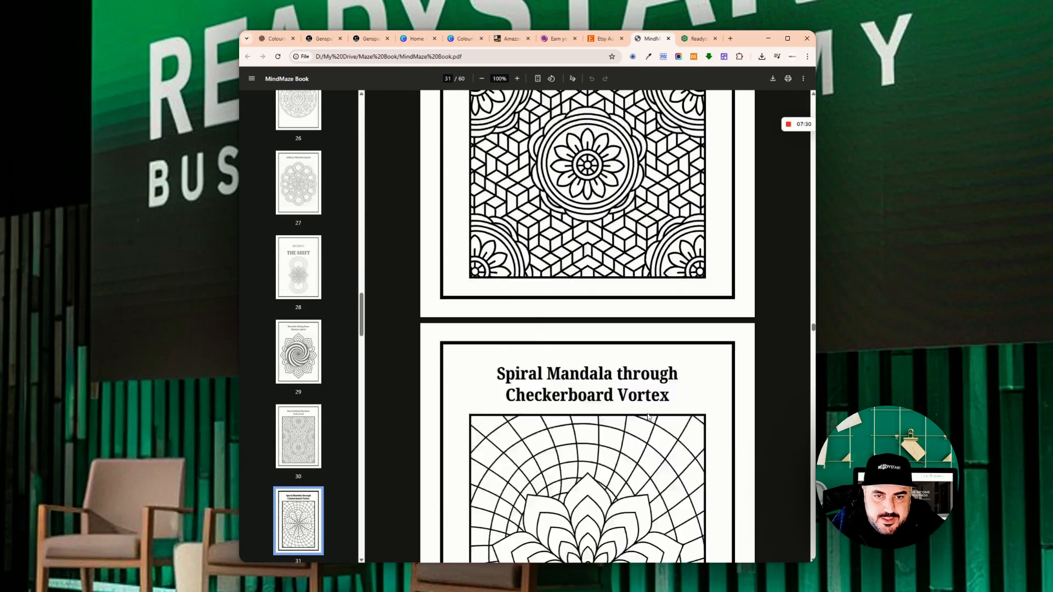
pyautogui.scroll(-3, 646, 416)
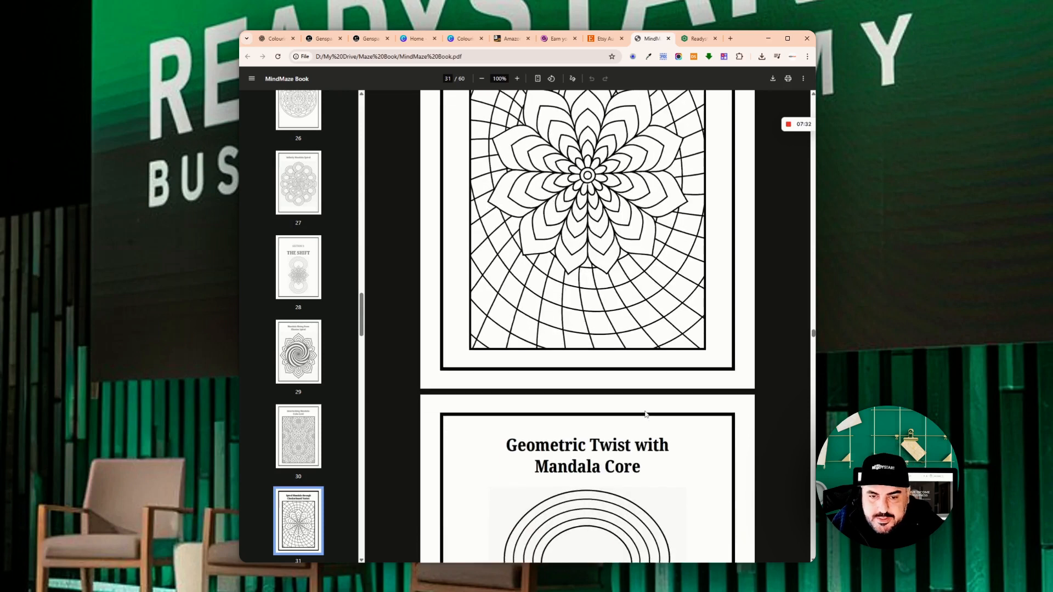